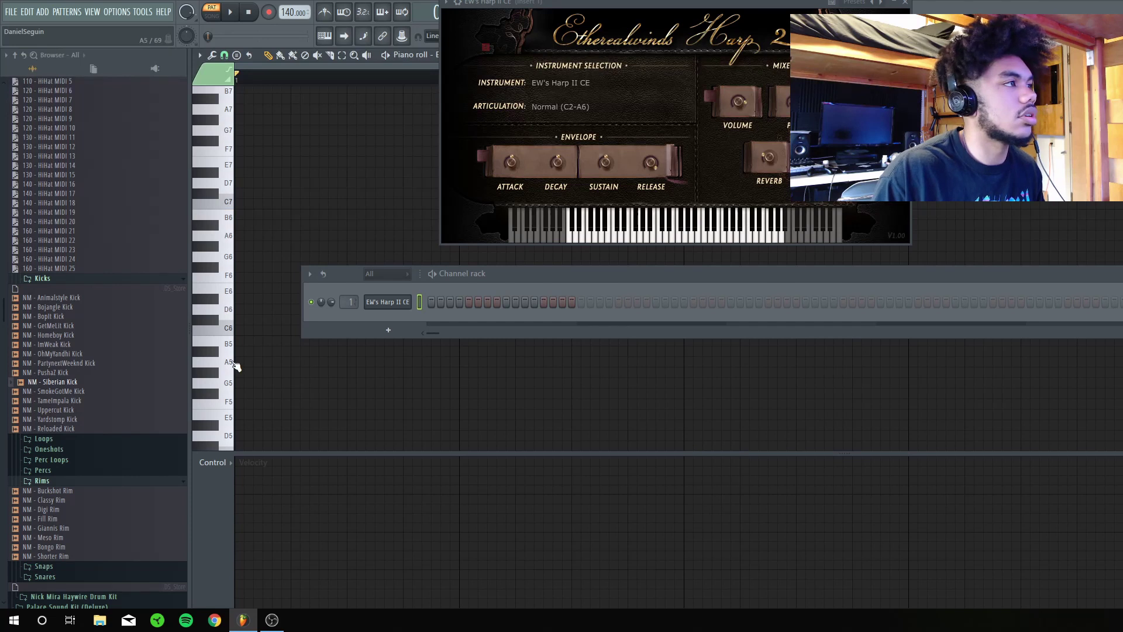
Clear the harp instrument window and the channel rack away from the empty piano roll
{"action": "scroll", "coordinate": [228, 415], "scroll_direction": "down", "scroll_amount": 5}
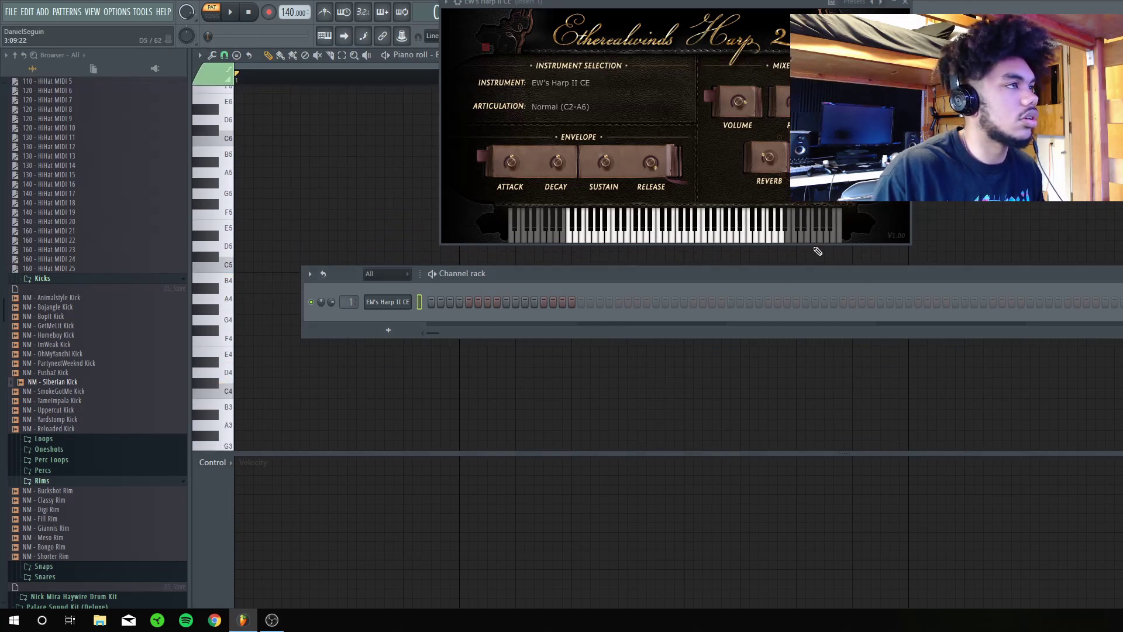
{"action": "left_click", "coordinate": [906, 3]}
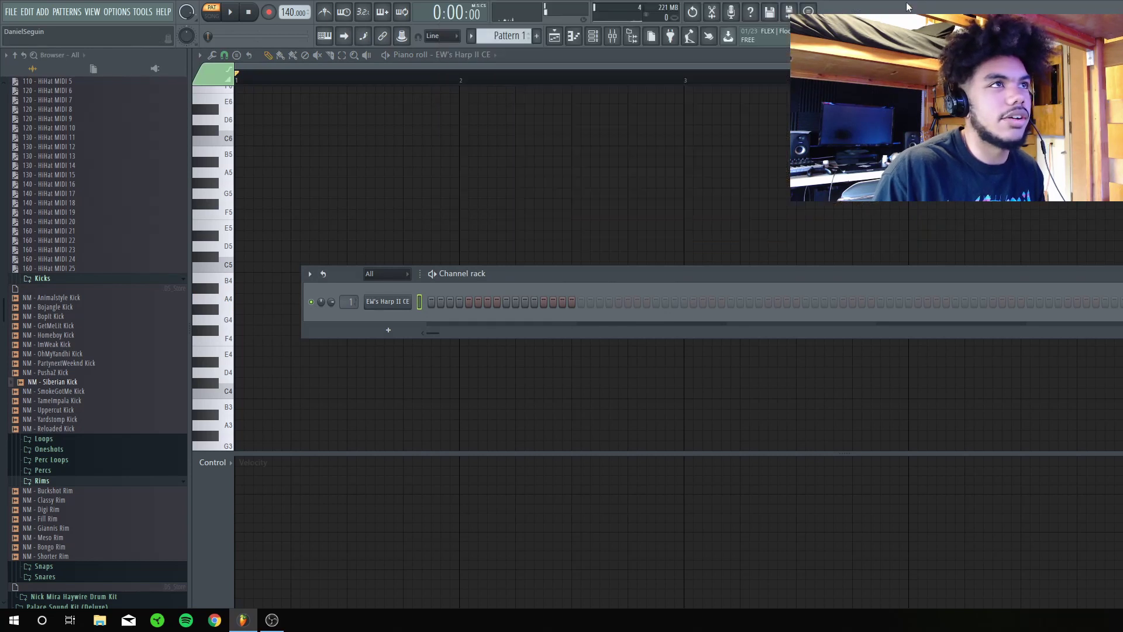
{"action": "key", "text": "F6"}
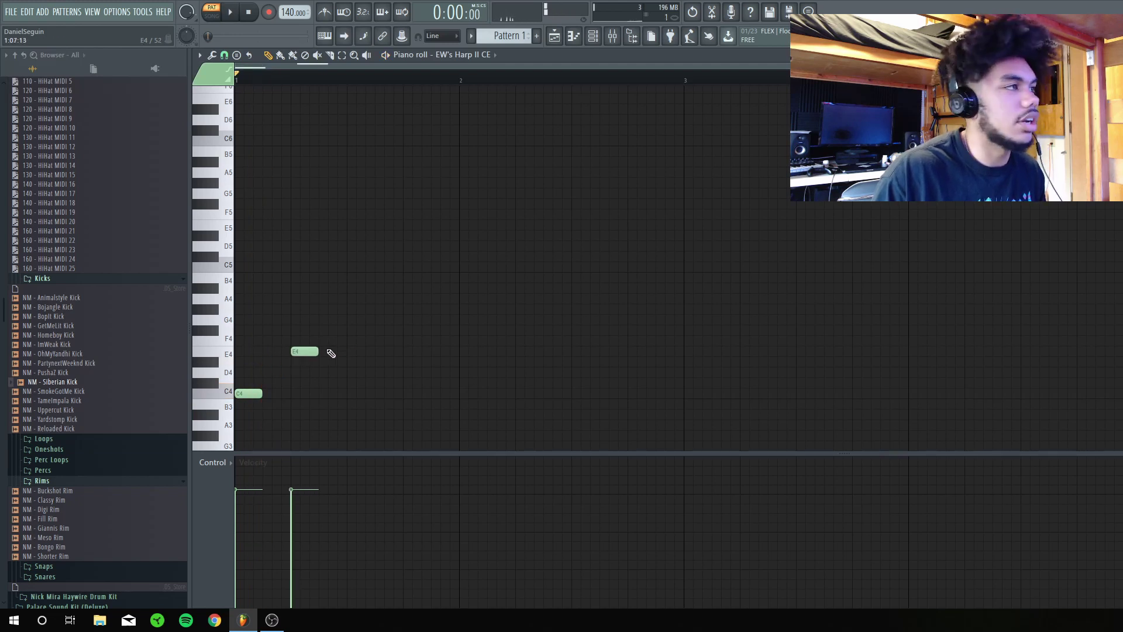
Place a five-note harp arpeggio of C4, F4, C5, F5 and E5 in bar 1, auditioning it during placement
{"action": "key", "text": "space"}
{"action": "key", "text": "space"}
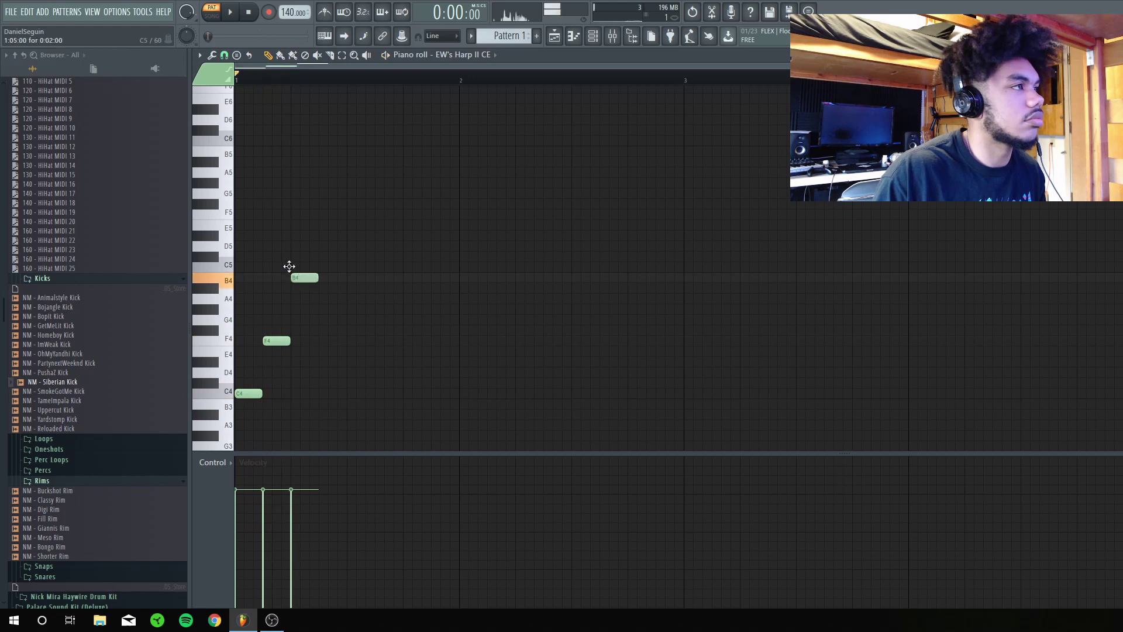
{"action": "key", "text": "space"}
{"action": "key", "text": "space"}
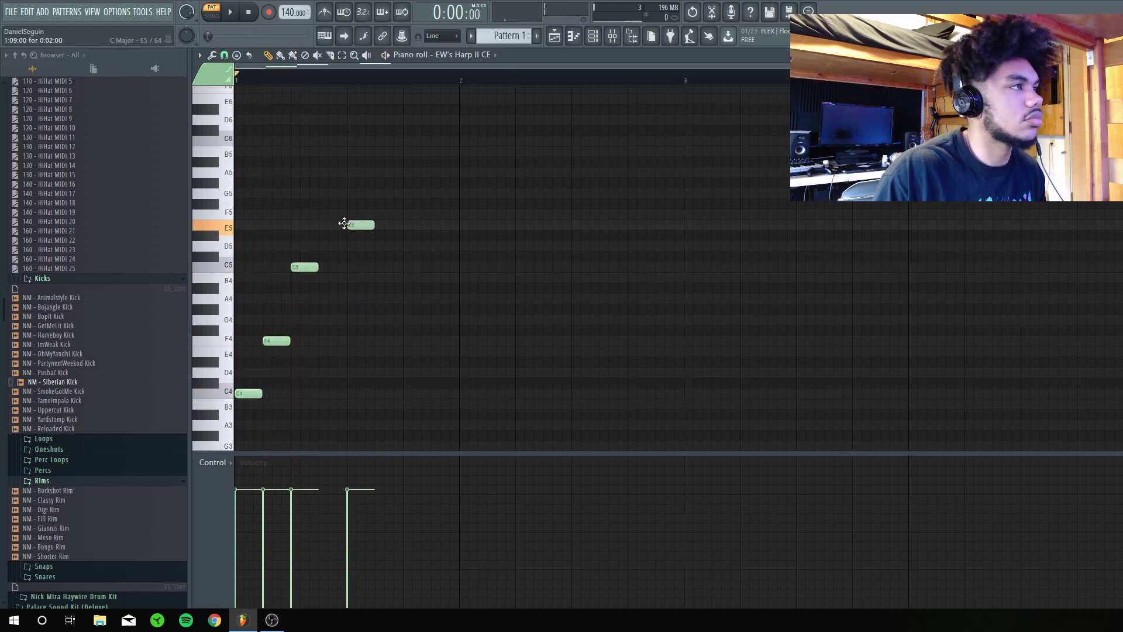
{"action": "key", "text": "space"}
{"action": "key", "text": "space"}
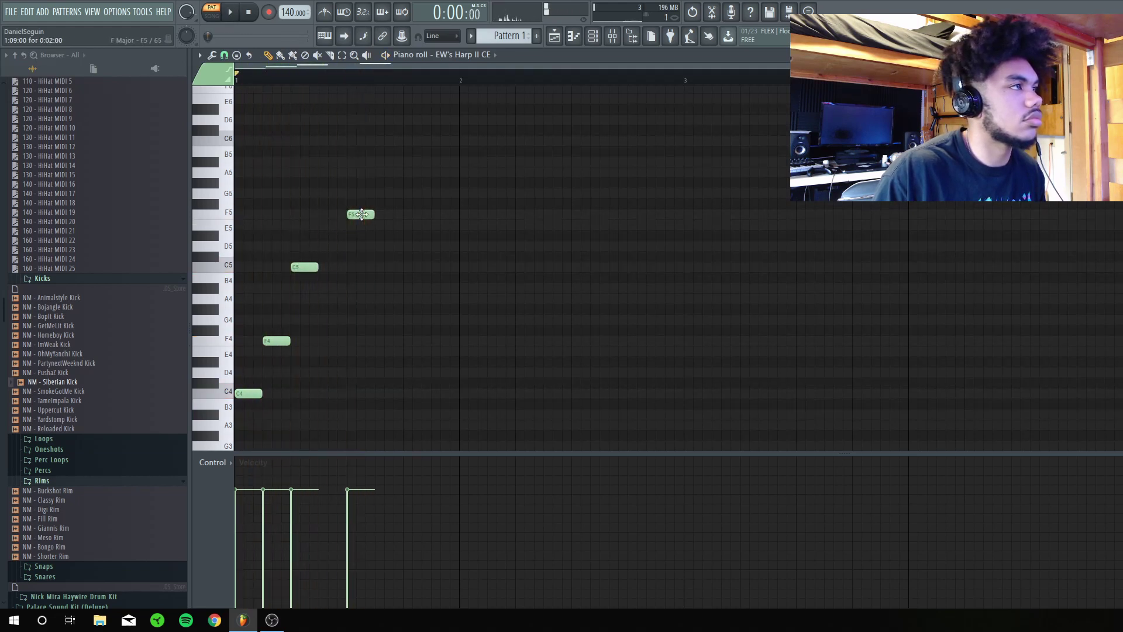
{"action": "left_click_drag", "start_coordinate": [365, 214], "coordinate": [337, 221]}
{"action": "key", "text": "space"}
{"action": "key", "text": "space"}
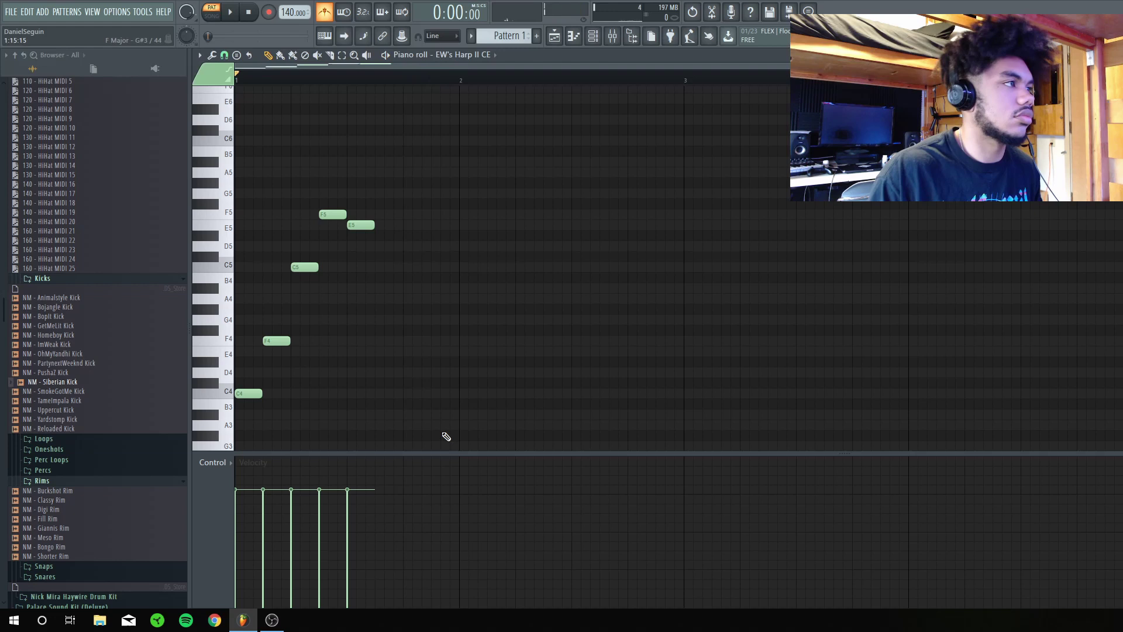
Copy the arpeggio from bar 1 to bar 2, change the copy's first note to D4 and play it back
{"action": "key", "text": "ctrl+a"}
{"action": "left_click_drag", "start_coordinate": [237, 396], "coordinate": [462, 384]}
{"action": "key", "text": "space"}
{"action": "key", "text": "ctrl+d"}
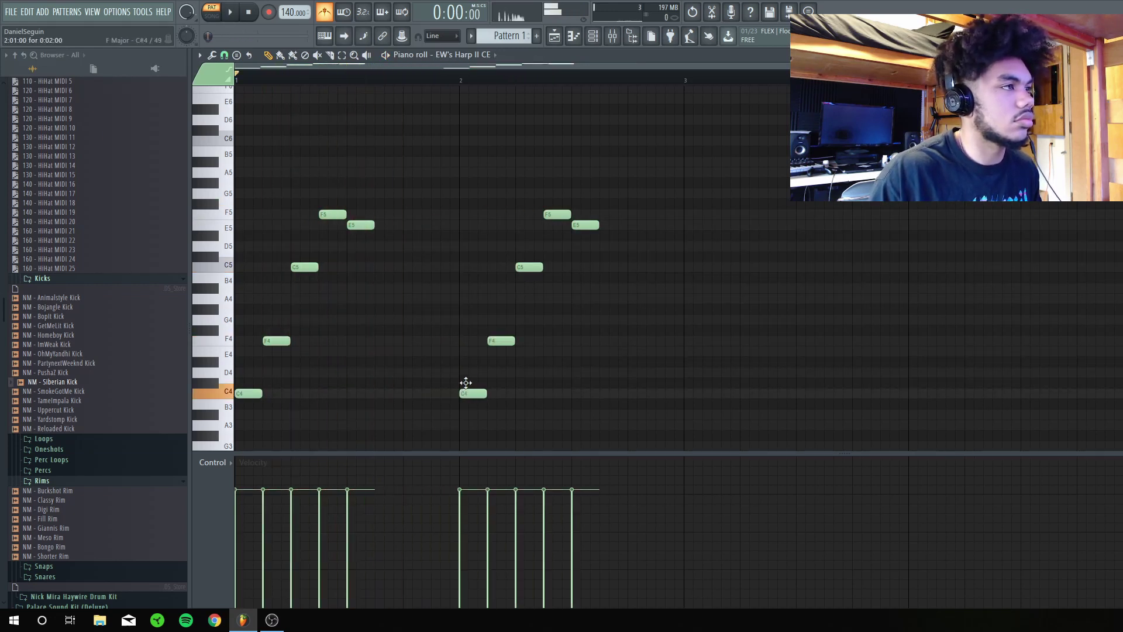
{"action": "key", "text": "space"}
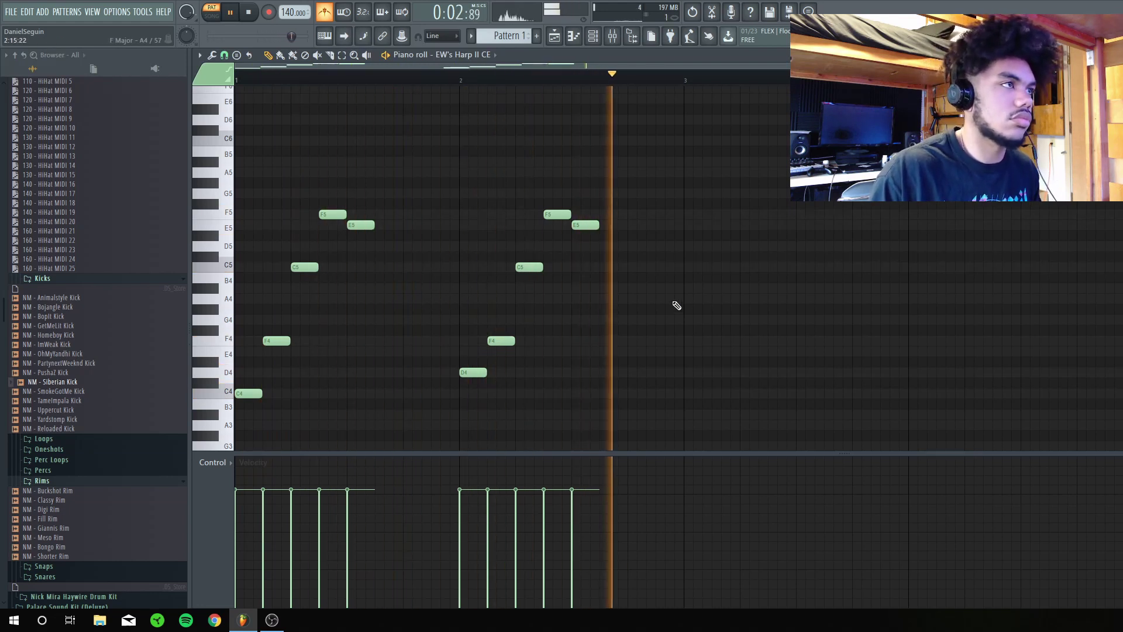
Duplicate the first two bars into bars 3 and 4, setting their opening notes to A3 and G#3
{"action": "left_click_drag", "start_coordinate": [718, 421], "coordinate": [233, 123]}
{"action": "key", "text": "ctrl+b"}
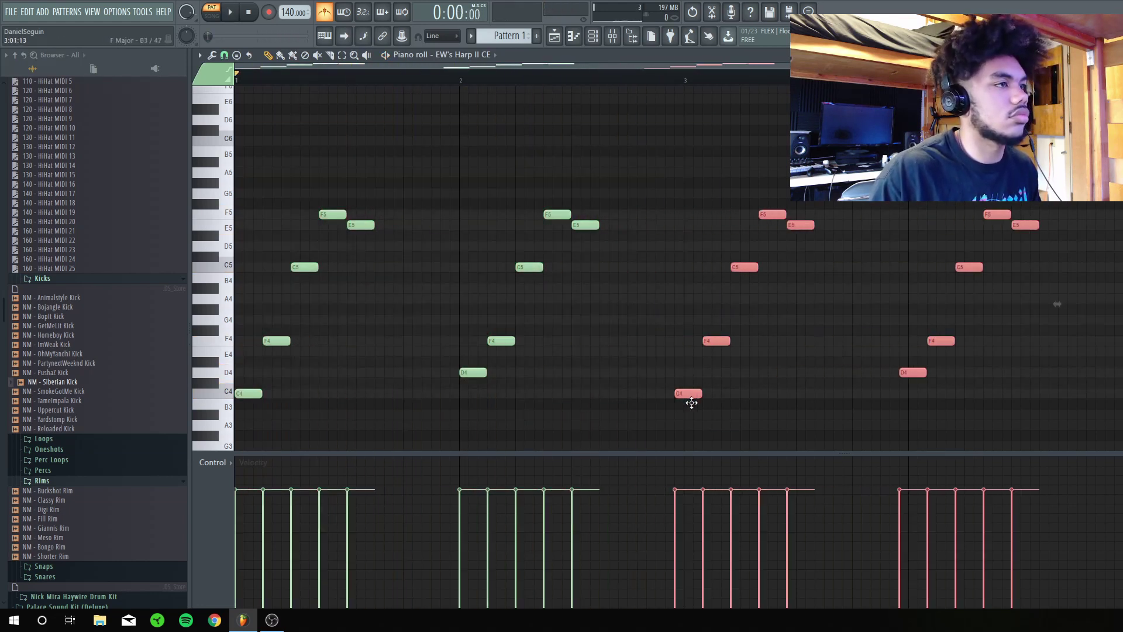
{"action": "key", "text": "ctrl+d"}
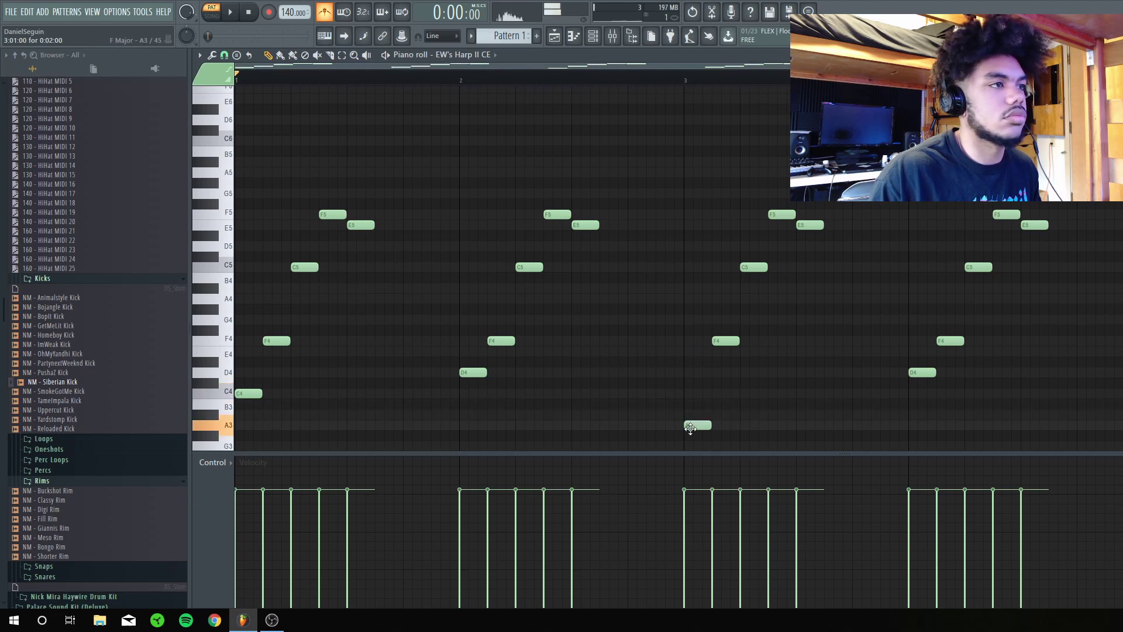
{"action": "left_click_drag", "start_coordinate": [911, 397], "coordinate": [911, 404]}
{"action": "scroll", "coordinate": [911, 401], "scroll_direction": "down", "scroll_amount": 1}
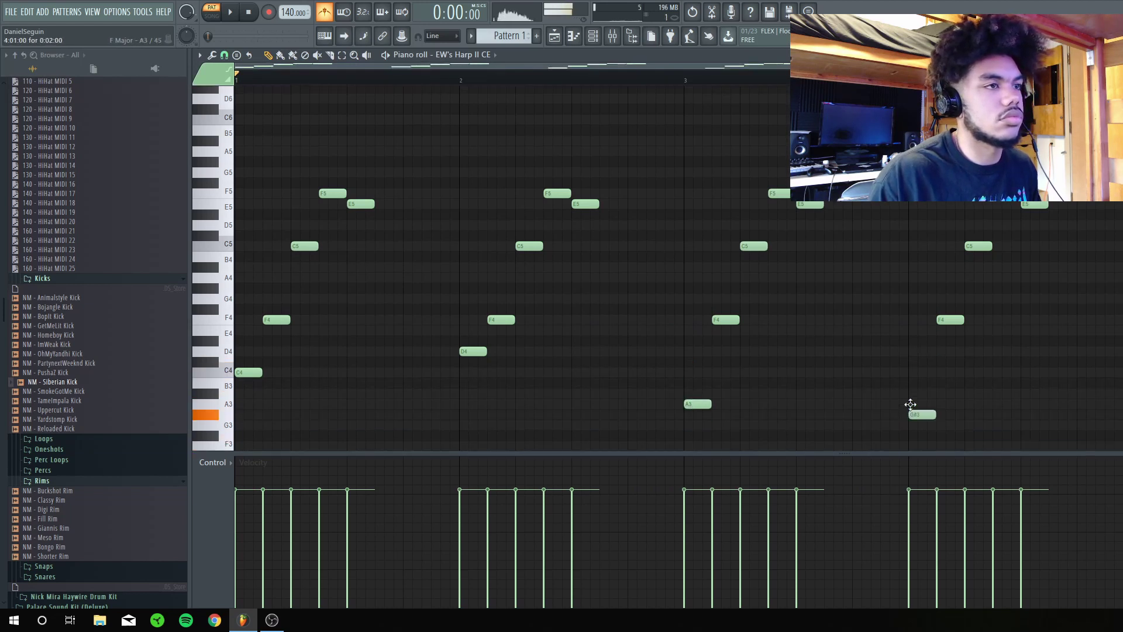
Add longer melody notes above the arpeggios: D6 twice in bar 1, D#6 in bar 2, D6 twice in bar 3, and C6 in bar 4
{"action": "key", "text": "space"}
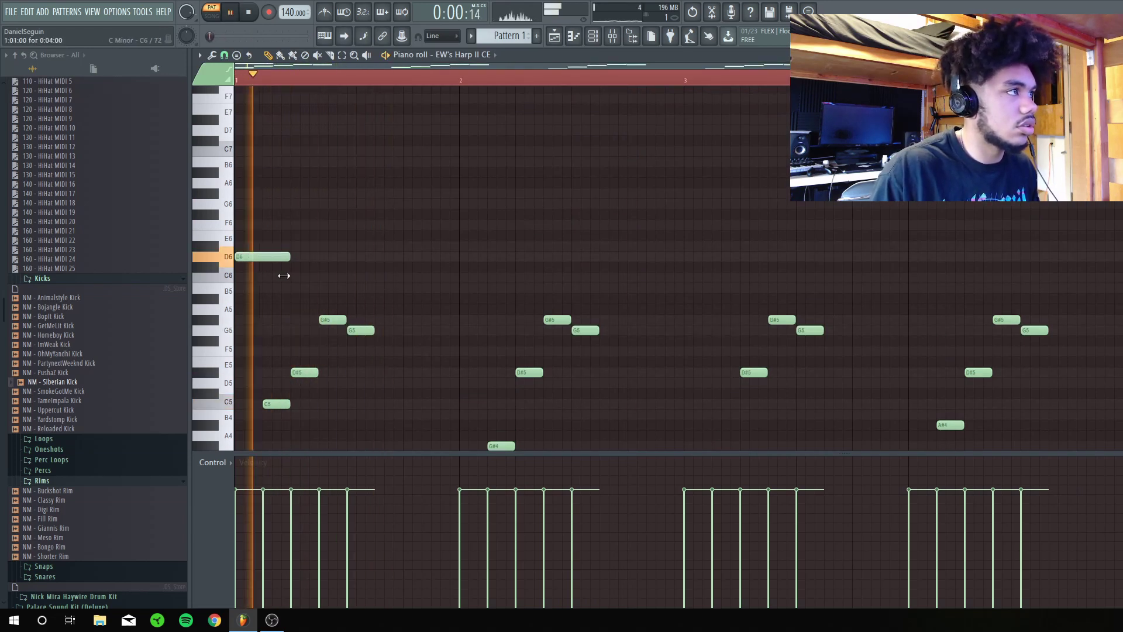
{"action": "left_click", "coordinate": [404, 256]}
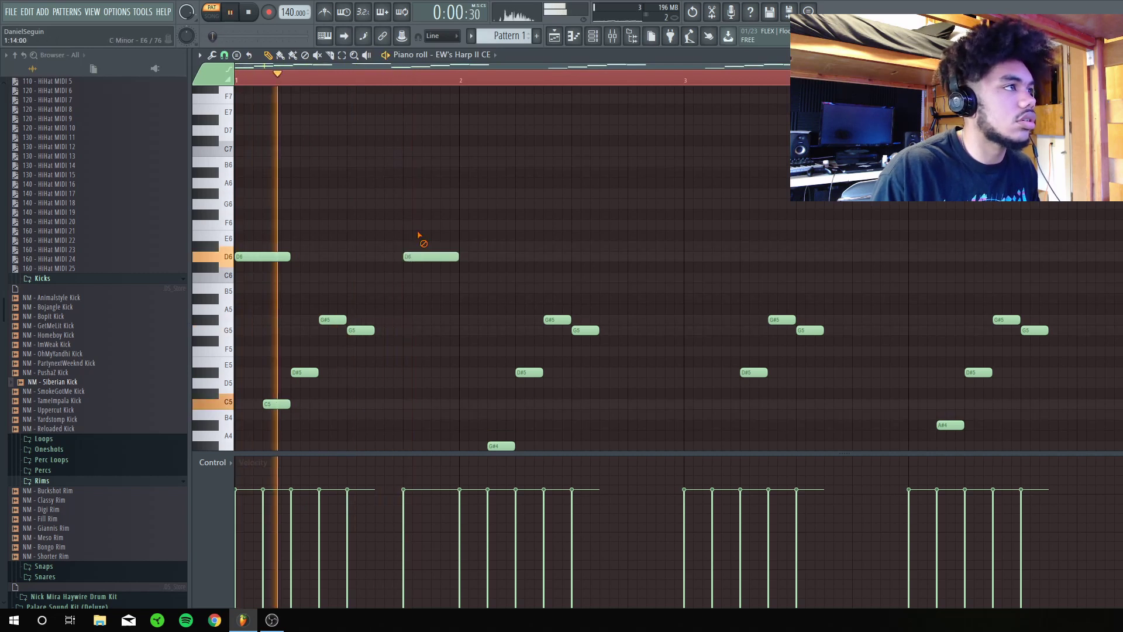
{"action": "left_click", "coordinate": [520, 246]}
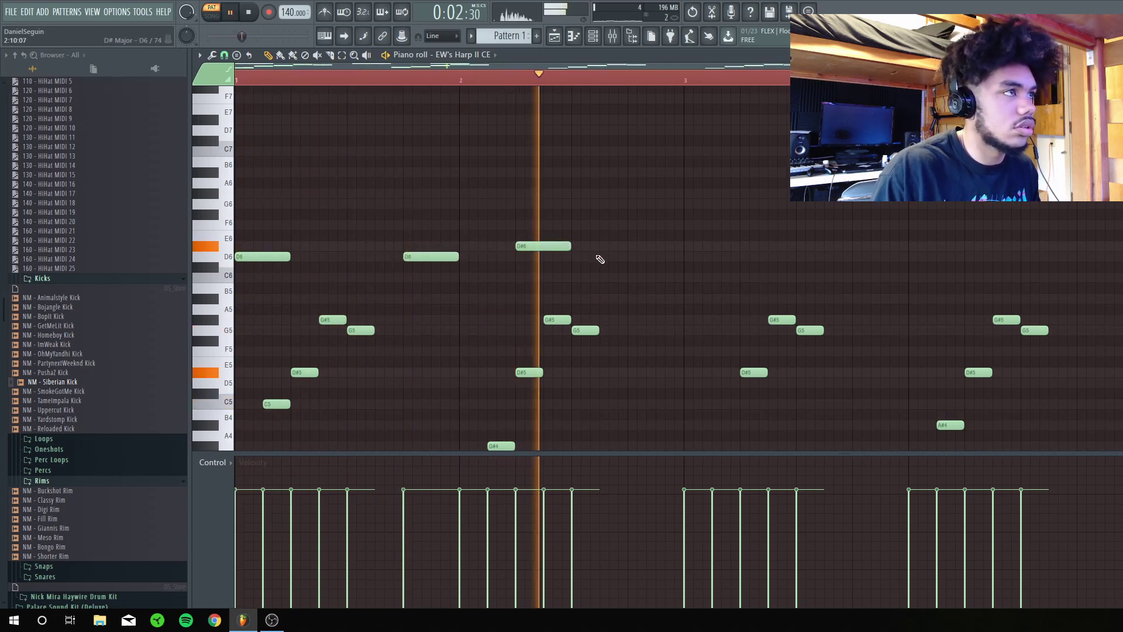
{"action": "left_click", "coordinate": [688, 256]}
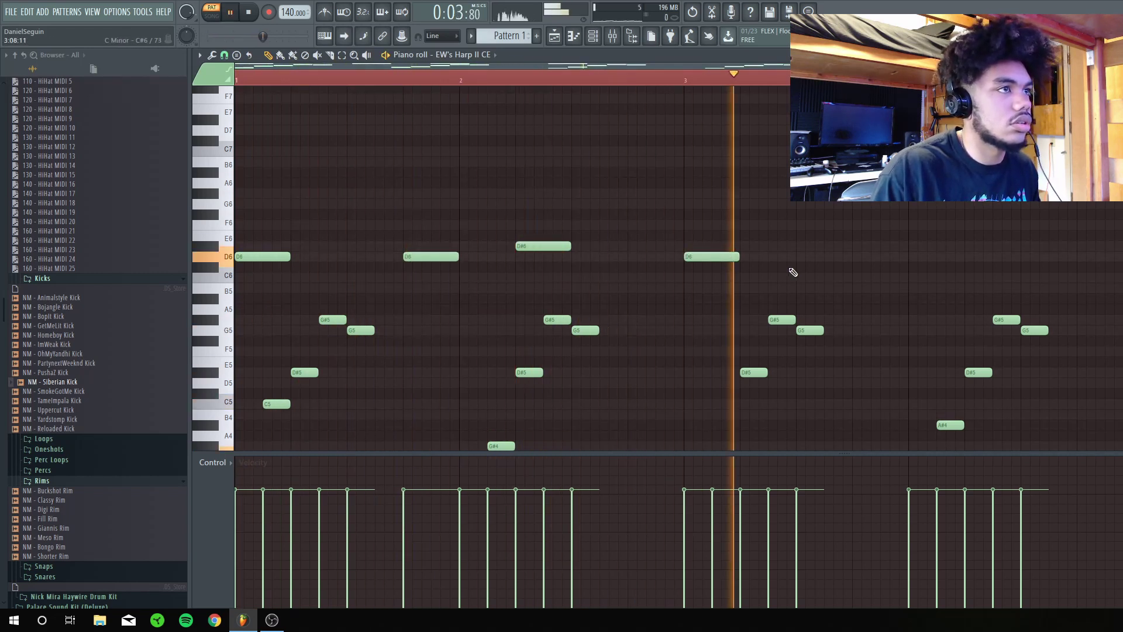
{"action": "left_click", "coordinate": [853, 256]}
{"action": "key", "text": "space"}
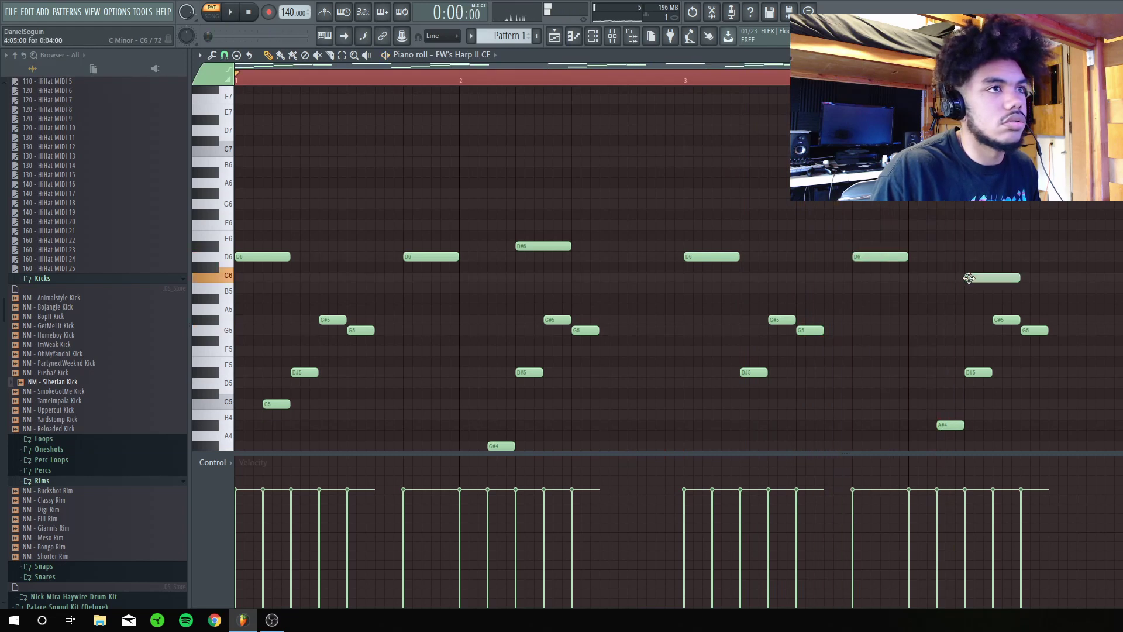
{"action": "key", "text": "space"}
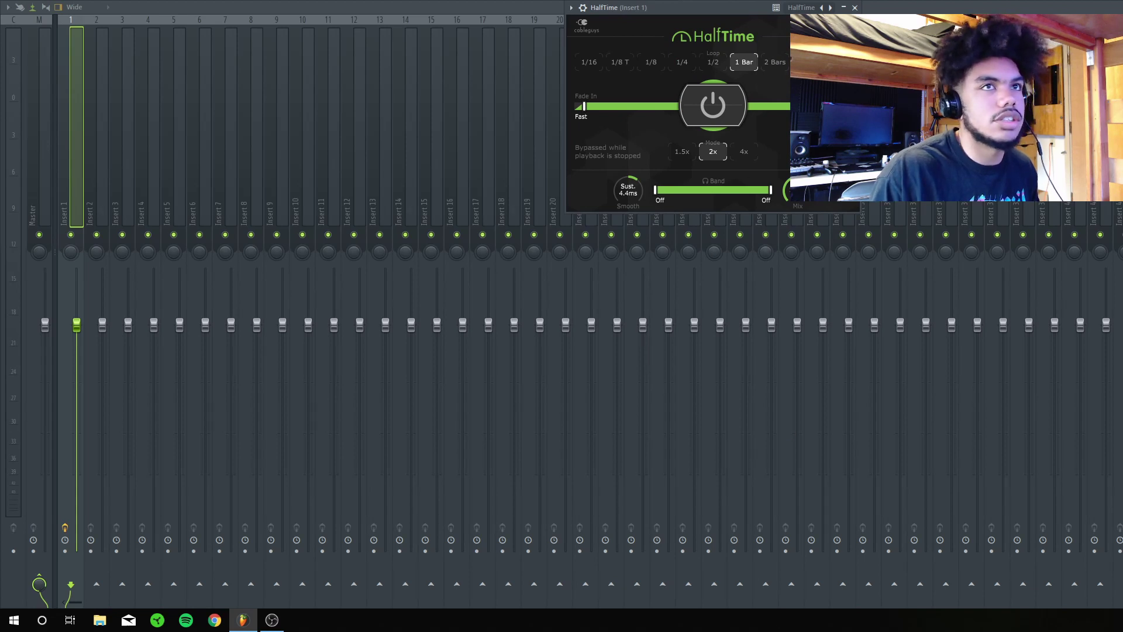
Set the HalfTime effect's mix on mixer insert 1 to 0.20 during playback, and close the effect
{"action": "key", "text": "space"}
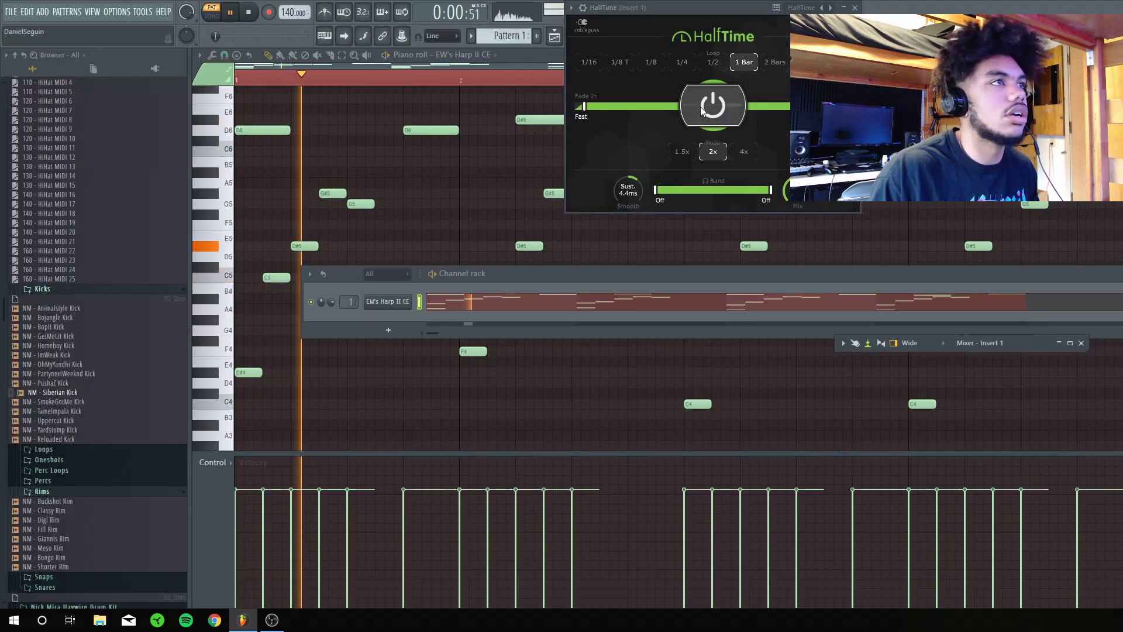
{"action": "left_click", "coordinate": [745, 111]}
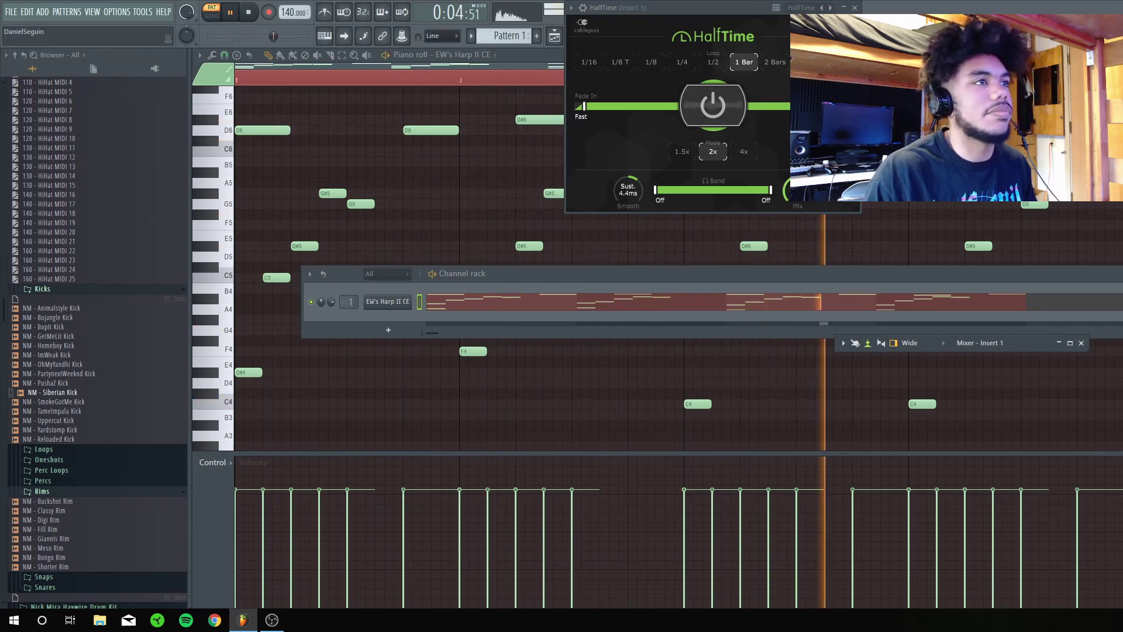
{"action": "left_click_drag", "start_coordinate": [798, 191], "coordinate": [798, 237]}
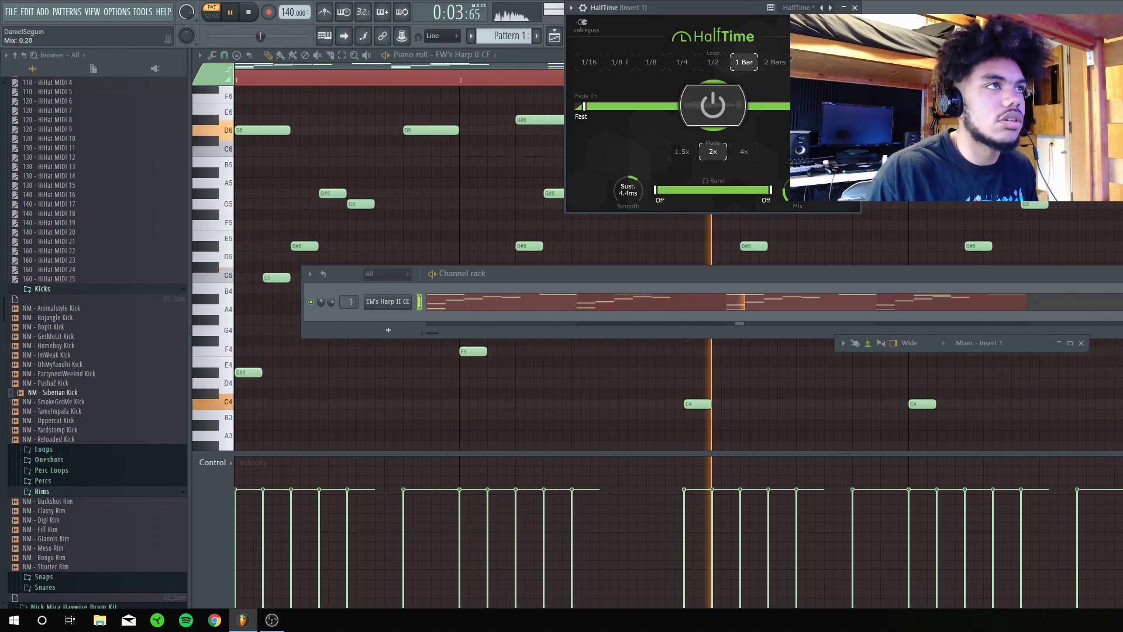
{"action": "left_click", "coordinate": [854, 8]}
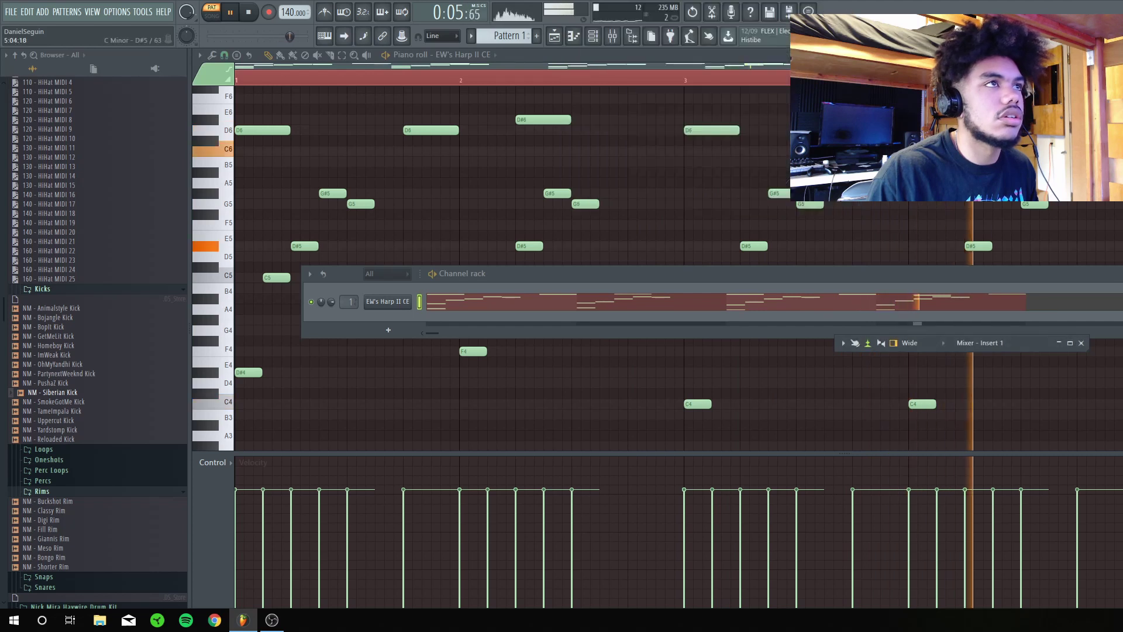
Load Fruity Reeverb 2 on mixer insert 1, close its window and return to the piano roll
{"action": "key", "text": "F6"}
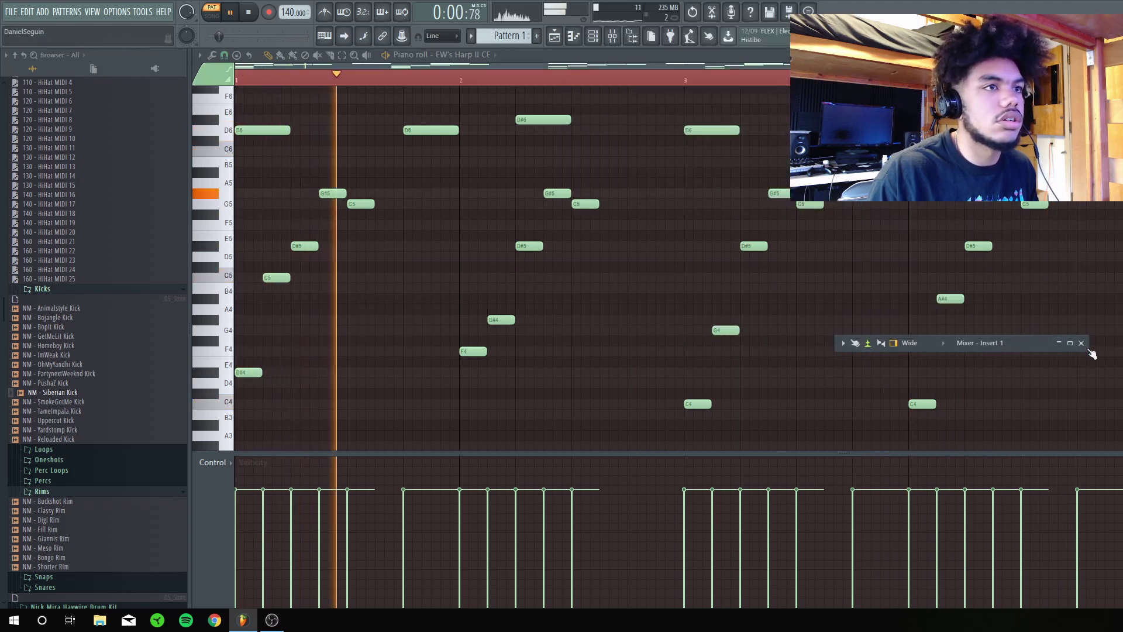
{"action": "left_click", "coordinate": [1070, 343]}
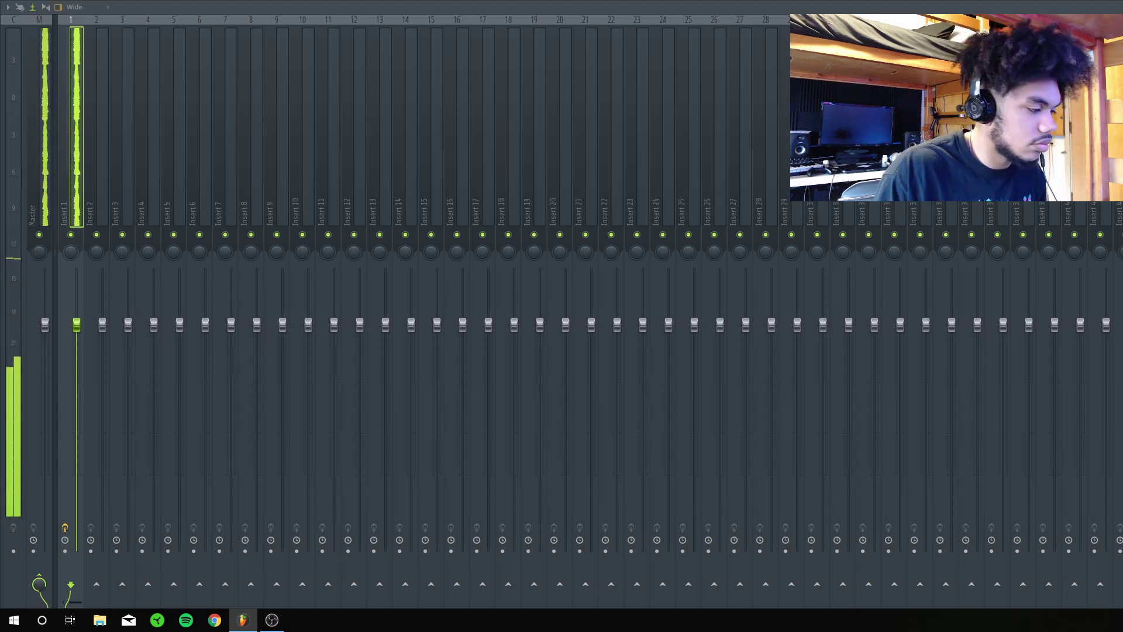
{"action": "left_click_drag", "start_coordinate": [719, 397], "coordinate": [945, 299]}
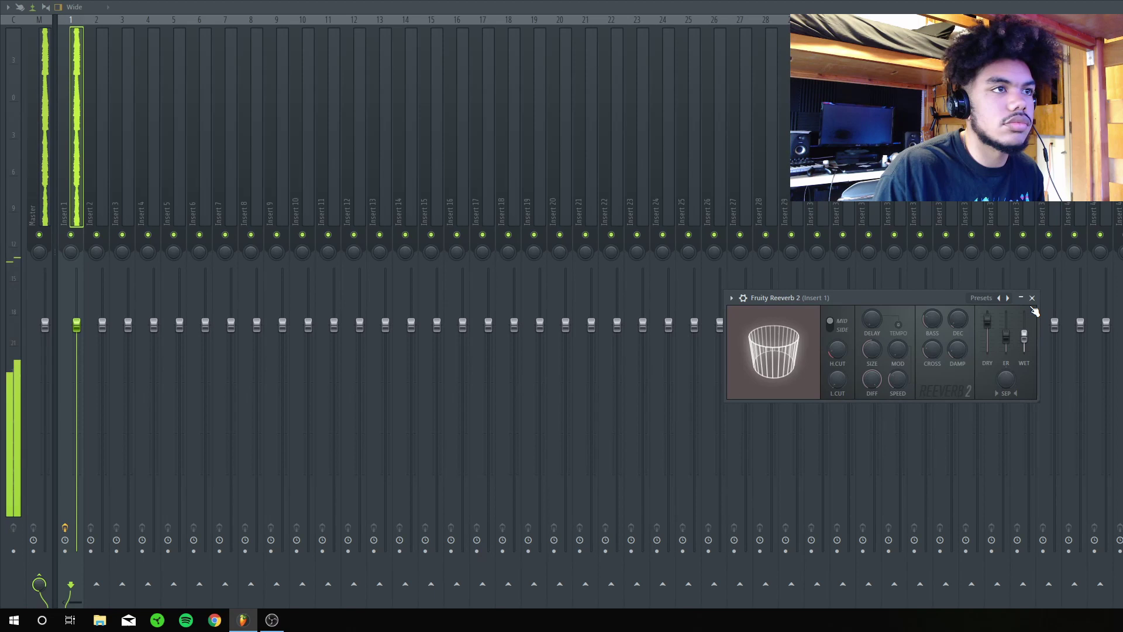
{"action": "left_click", "coordinate": [1032, 298]}
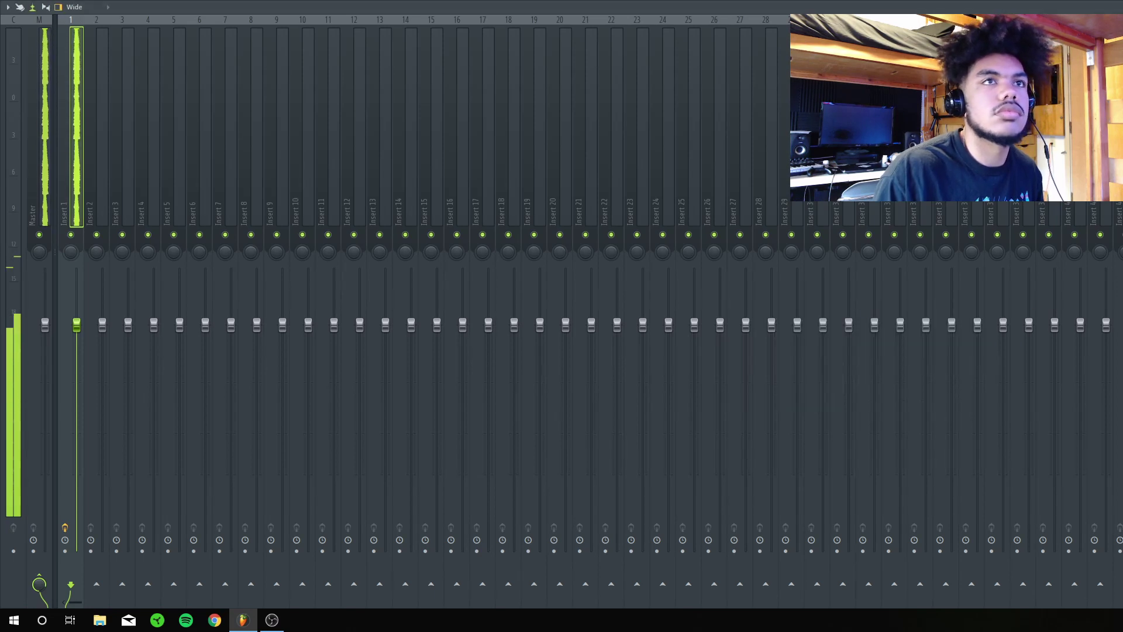
{"action": "key", "text": "F9"}
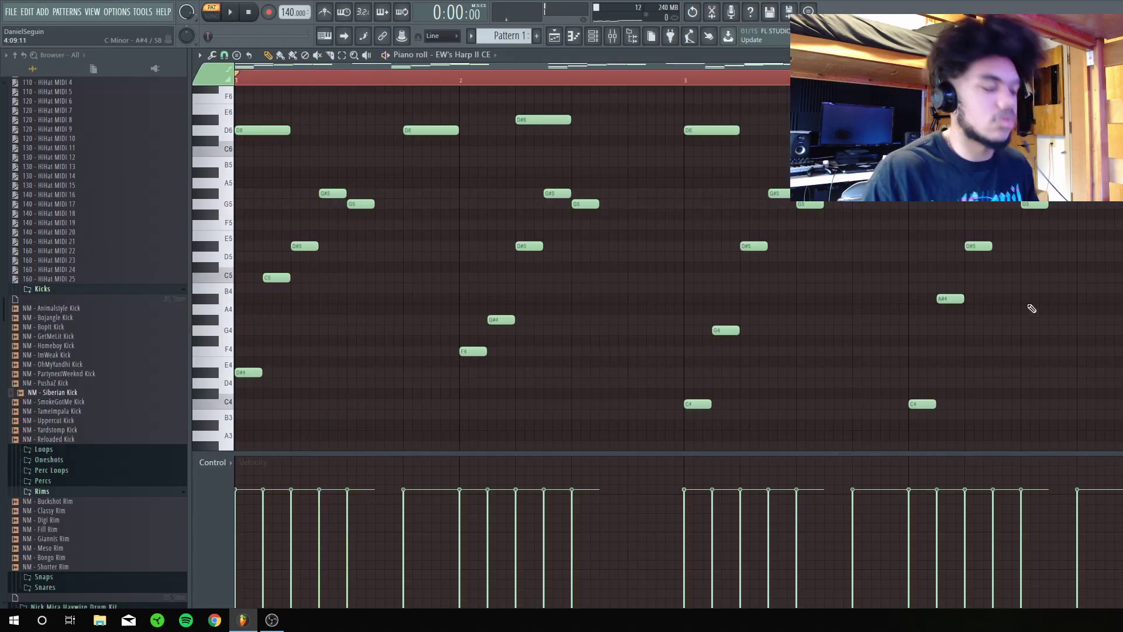
Copy all notes of the four-bar pattern into bars 5 to 8
{"action": "key", "text": "ctrl+a"}
{"action": "left_click_drag", "start_coordinate": [251, 374], "coordinate": [1122, 370]}
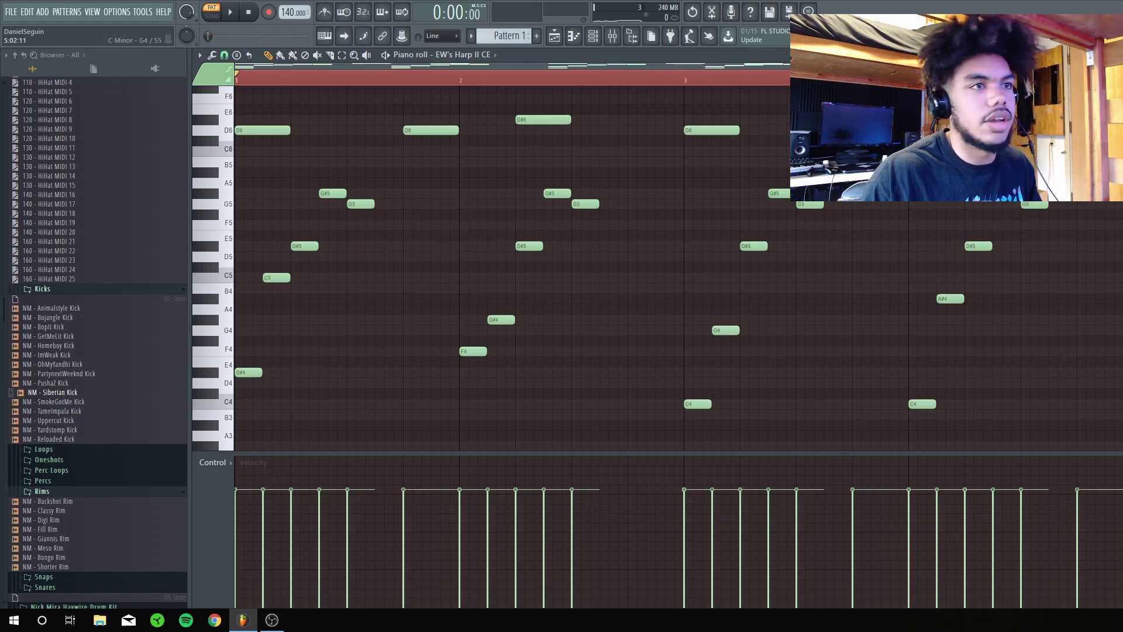
{"action": "right_click", "coordinate": [1112, 78]}
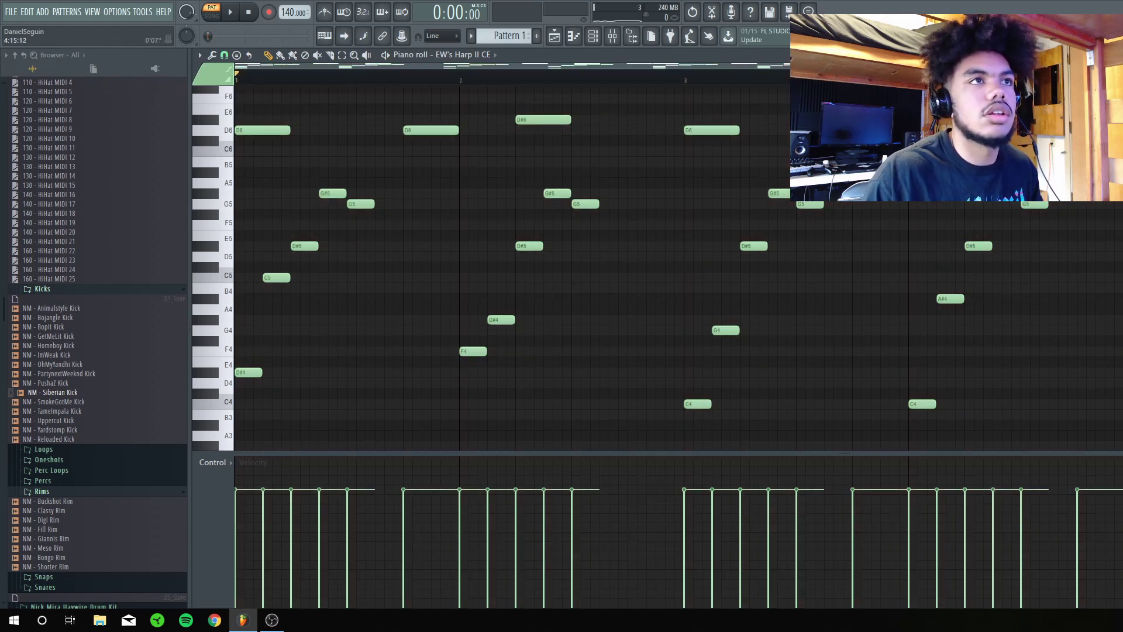
{"action": "scroll", "coordinate": [1111, 79], "scroll_direction": "down", "scroll_amount": 8}
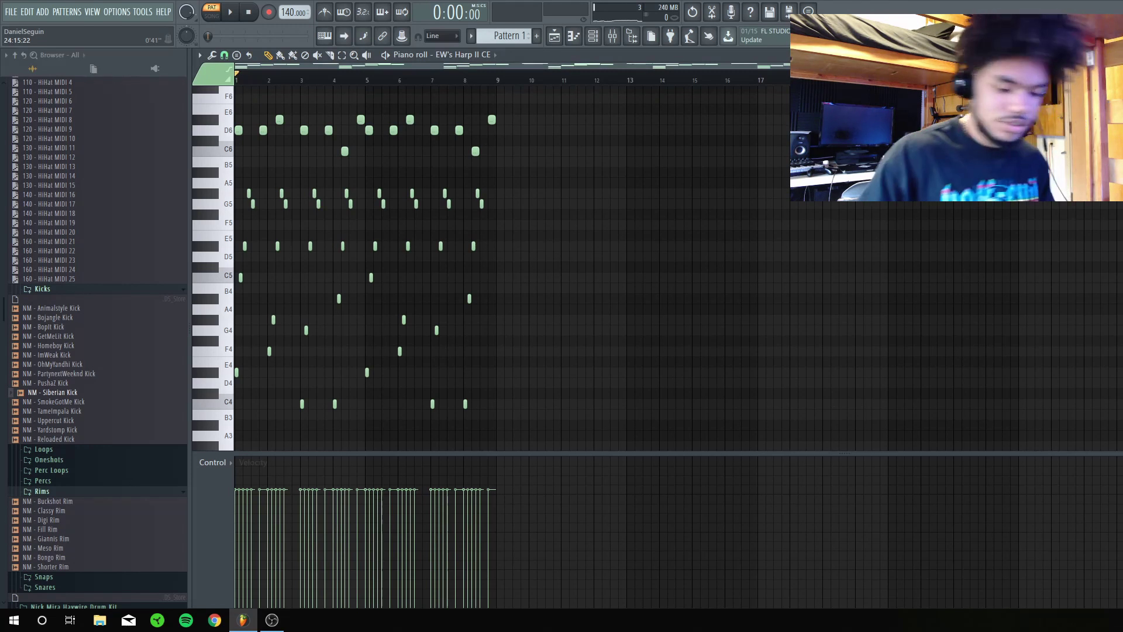
Raise the upper melody notes in bars 5 to 8 by one octave and listen to the pattern
{"action": "key", "text": "space"}
{"action": "scroll", "coordinate": [562, 69], "scroll_direction": "up", "scroll_amount": 3}
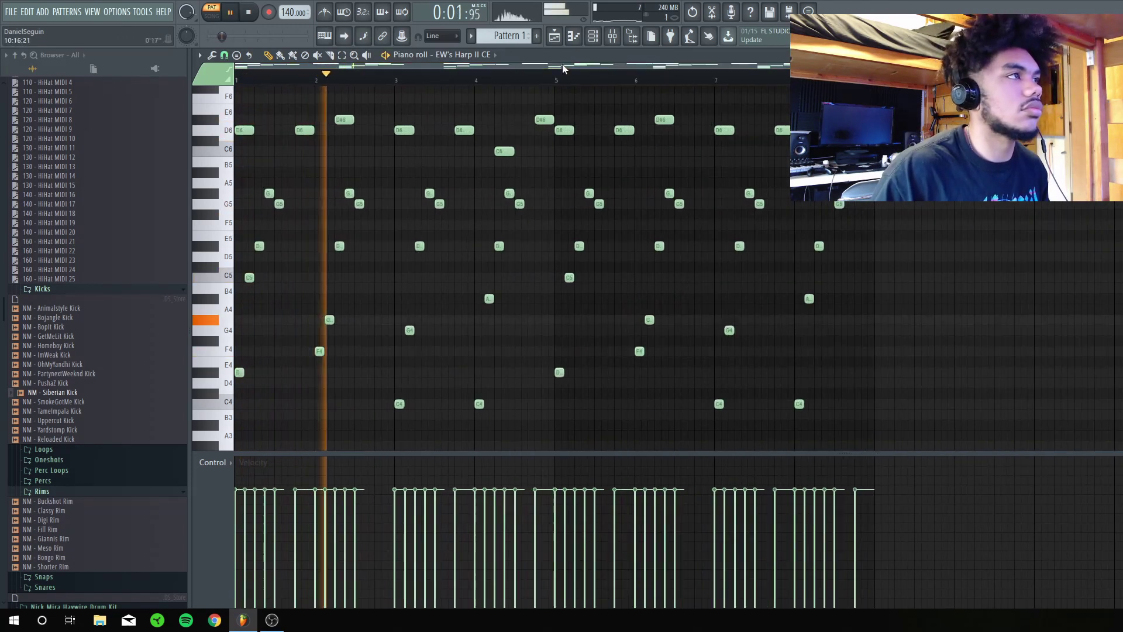
{"action": "scroll", "coordinate": [602, 176], "scroll_direction": "up", "scroll_amount": 2}
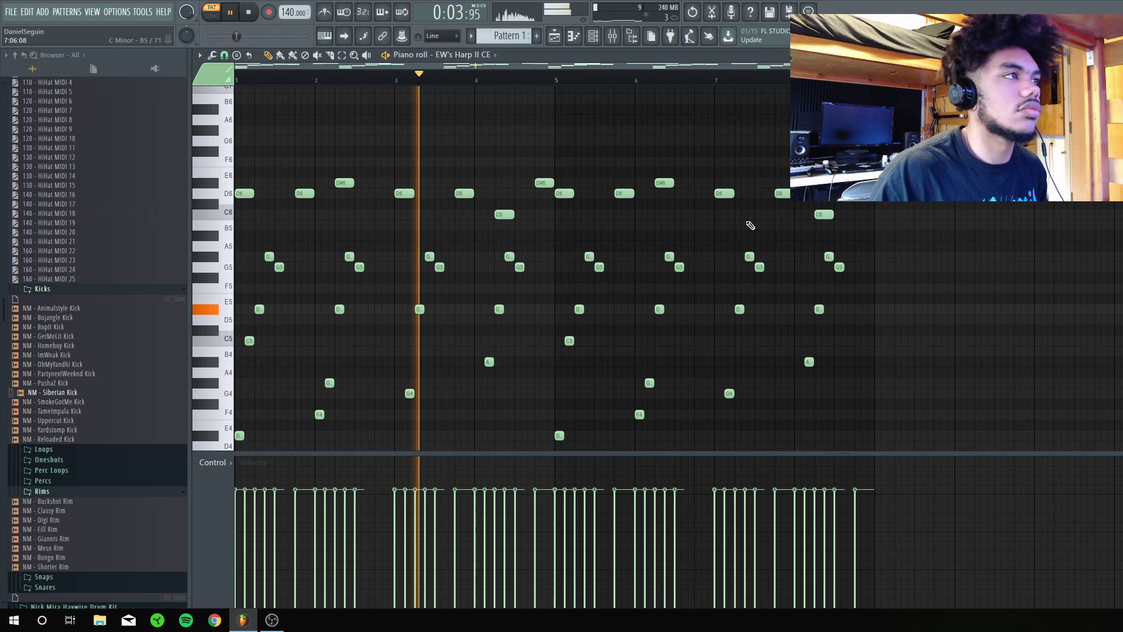
{"action": "left_click_drag", "start_coordinate": [905, 232], "coordinate": [567, 132]}
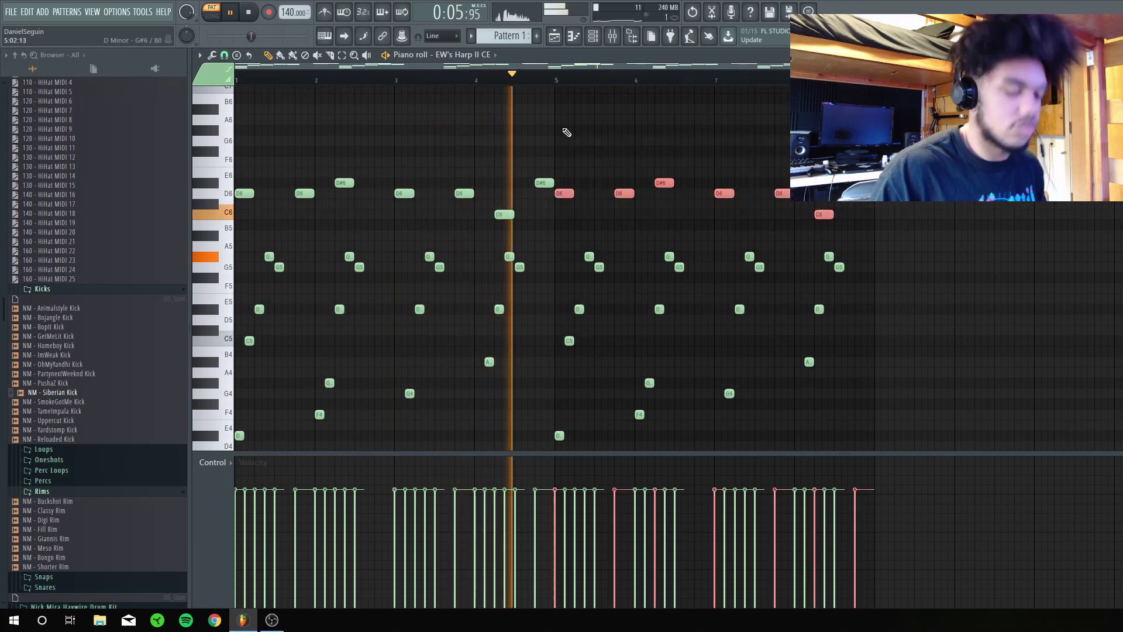
{"action": "key", "text": "ctrl+Up"}
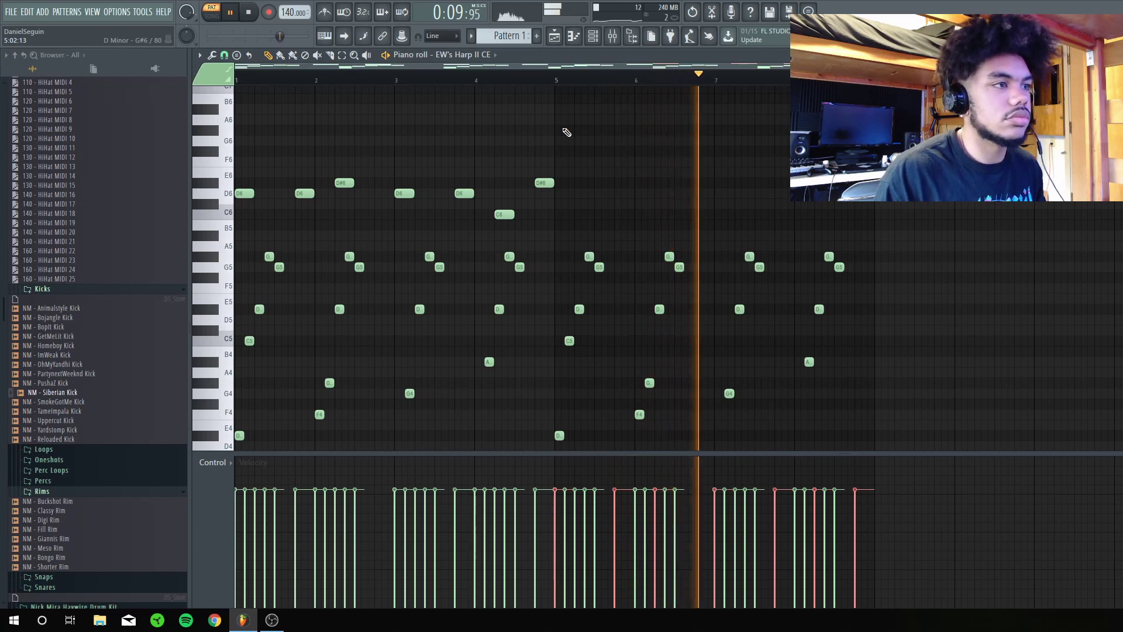
{"action": "key", "text": "space"}
Randomize the velocities of all harp notes with a velocity level of -36% and bipolar off
{"action": "key", "text": "ctrl+a"}
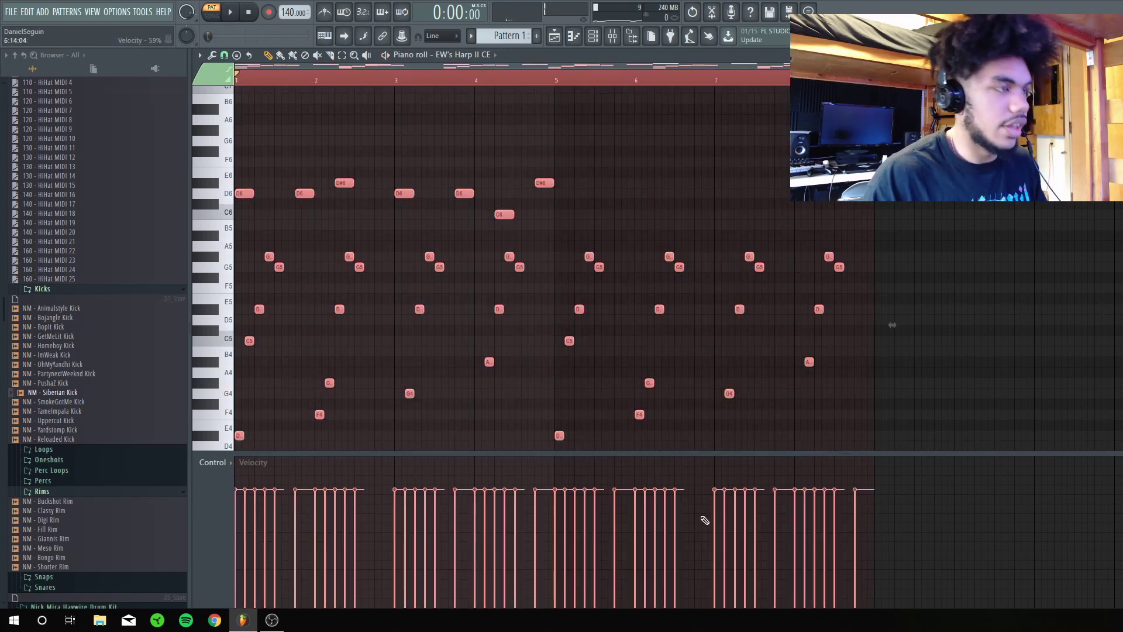
{"action": "key", "text": "alt+r"}
{"action": "left_click", "coordinate": [748, 292]}
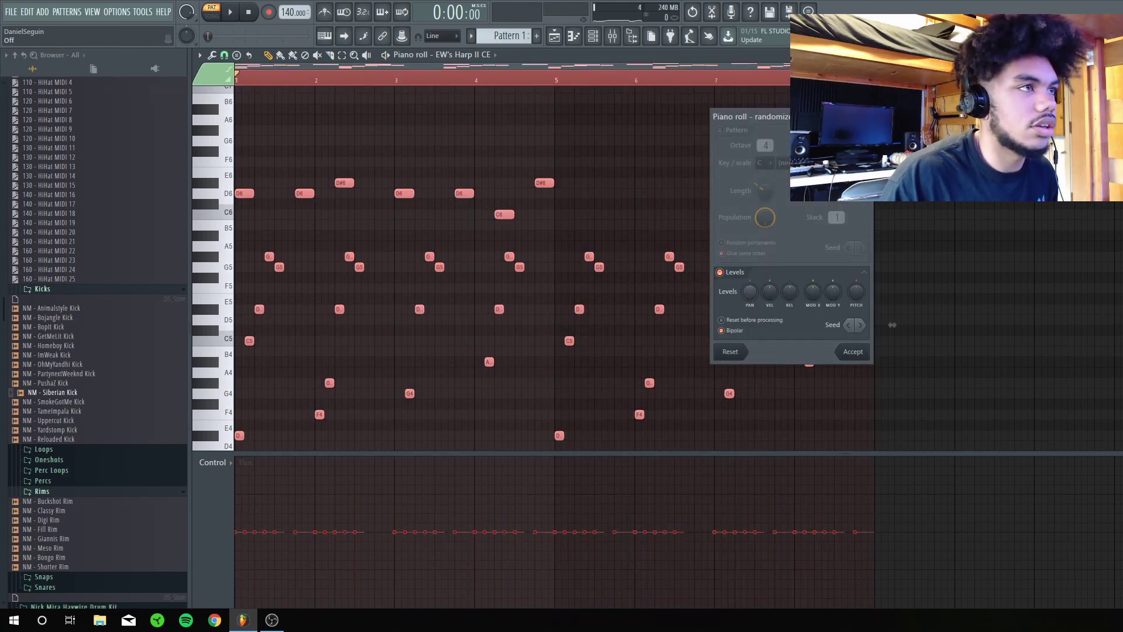
{"action": "left_click_drag", "start_coordinate": [768, 298], "coordinate": [768, 316]}
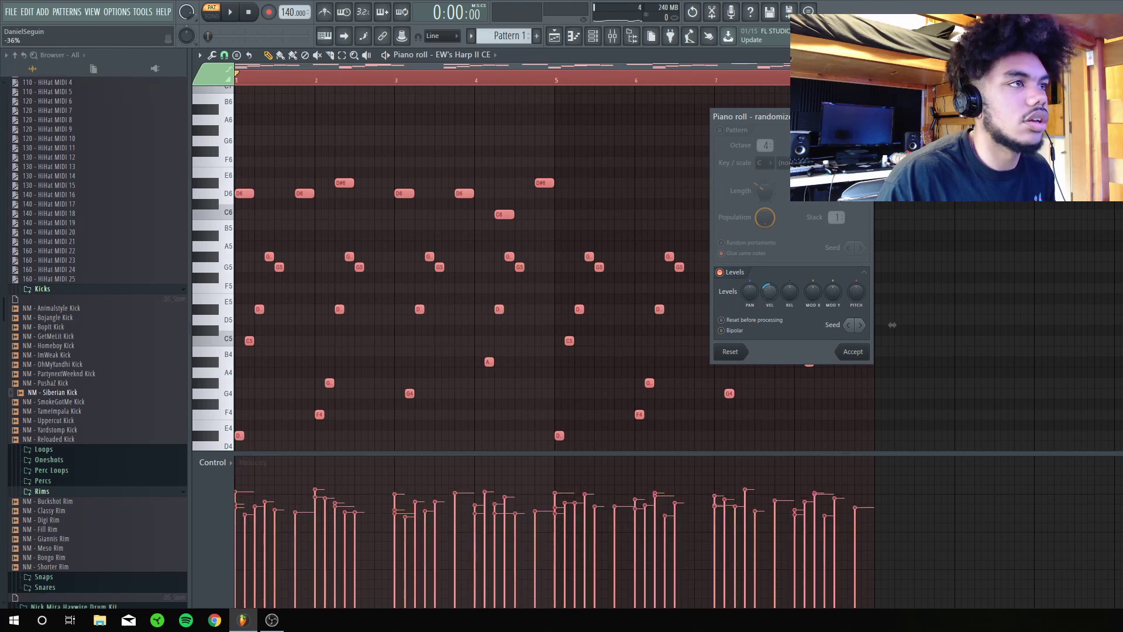
{"action": "left_click", "coordinate": [852, 351]}
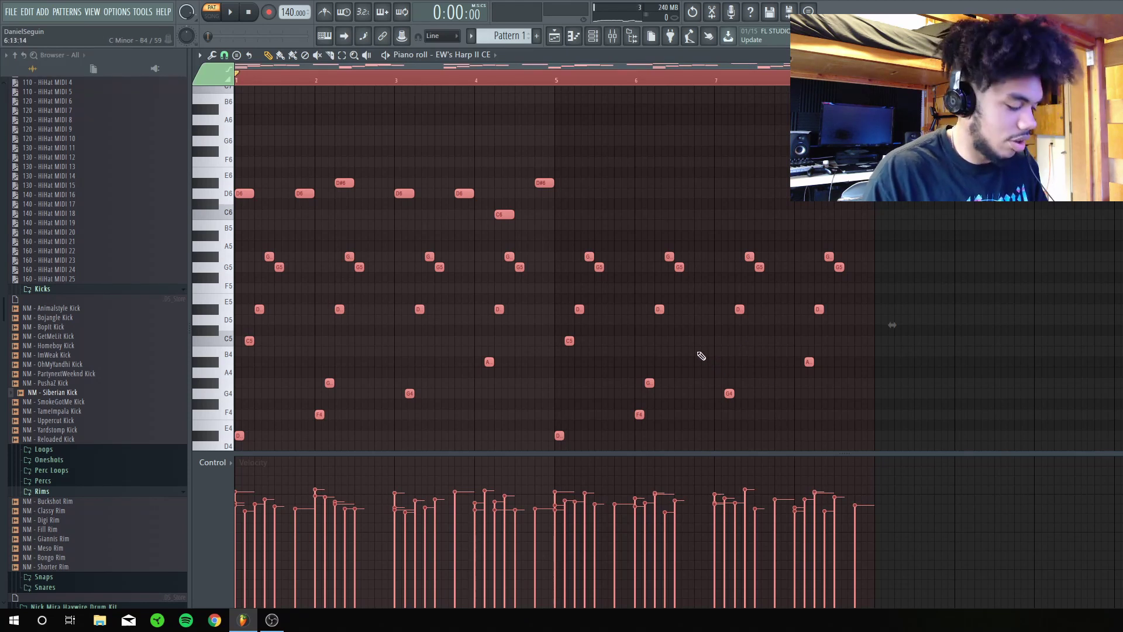
Apply the strumizer to the start times of all harp notes, clear the selection and listen to the pattern
{"action": "key", "text": "alt+s"}
{"action": "key", "text": "space"}
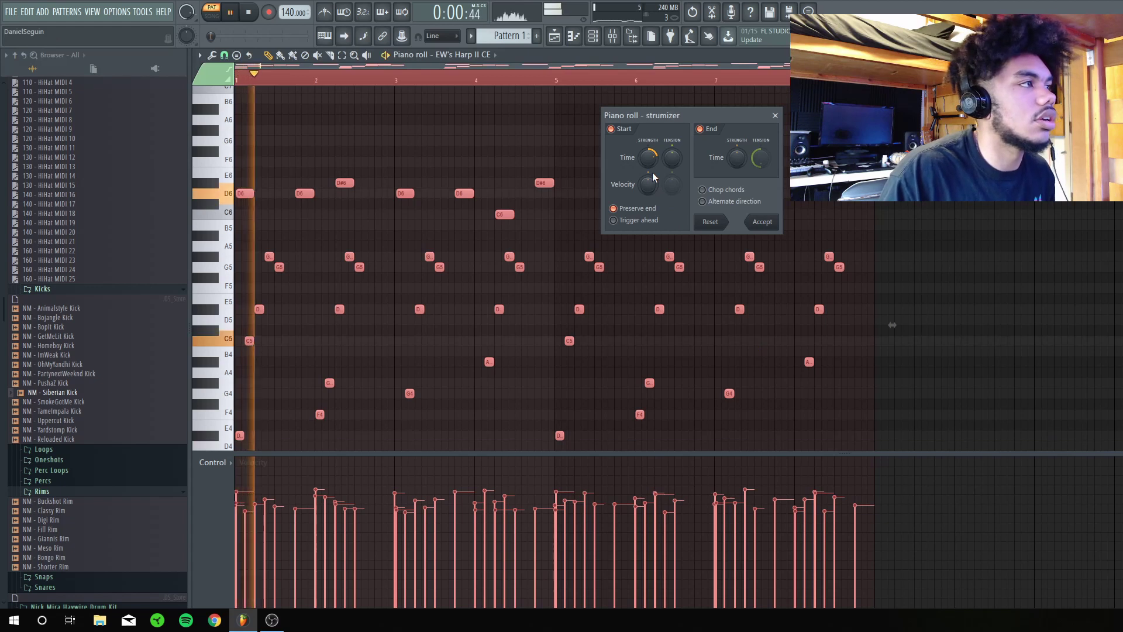
{"action": "left_click", "coordinate": [762, 221]}
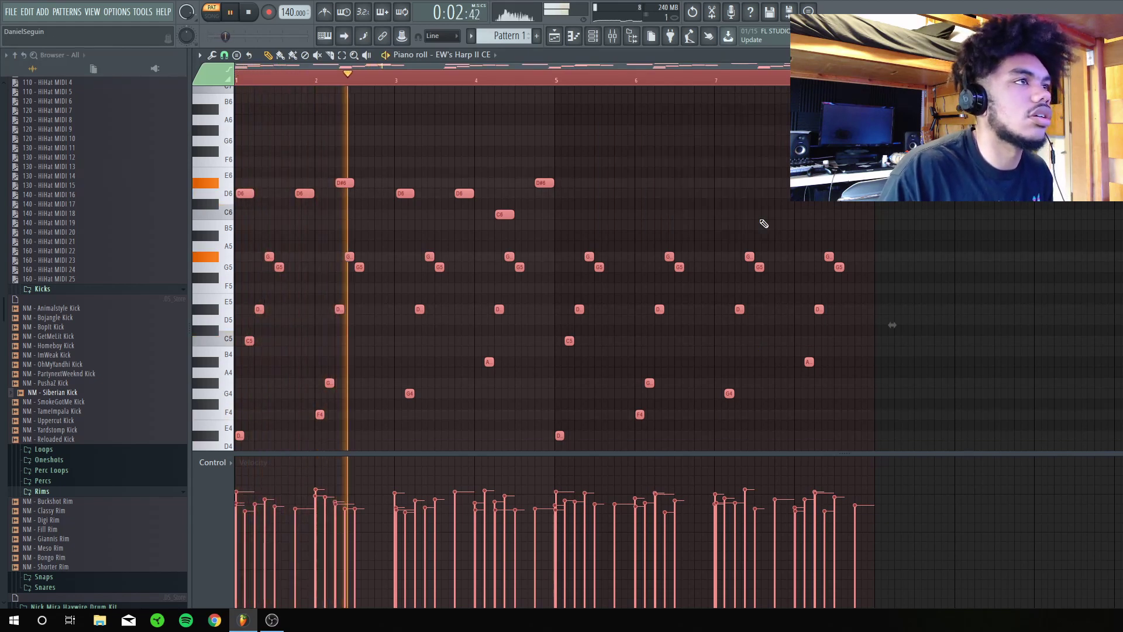
{"action": "left_click", "coordinate": [797, 243]}
{"action": "scroll", "coordinate": [798, 252], "scroll_direction": "up", "scroll_amount": 3}
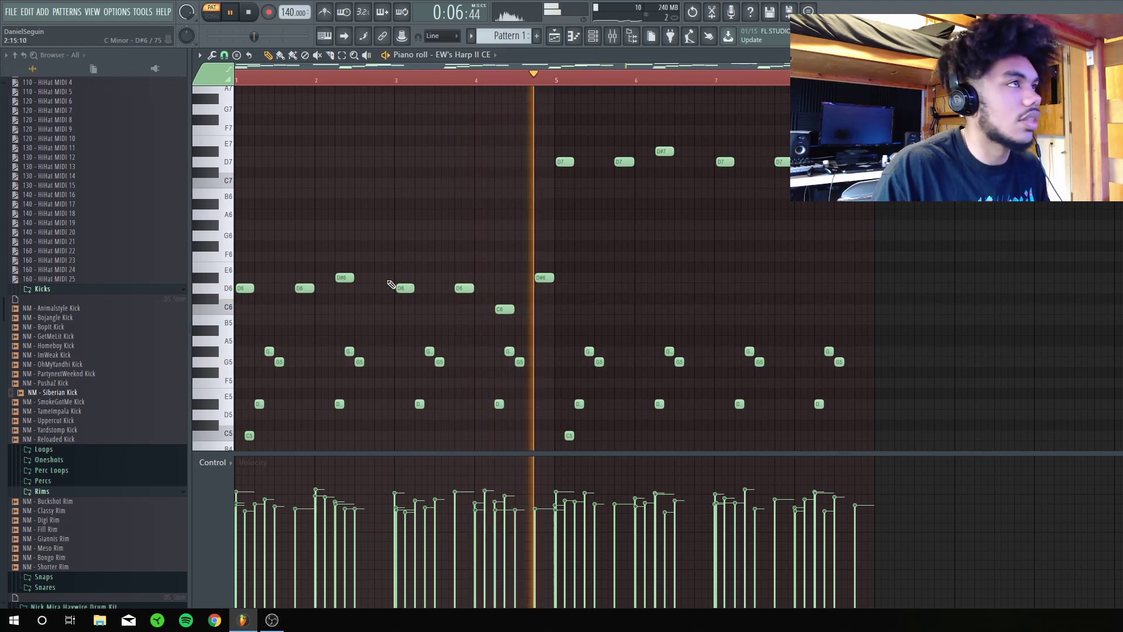
Load the NM - Goat 808 sample from the Mira Touch kit as a new channel and open its piano roll
{"action": "key", "text": "F6"}
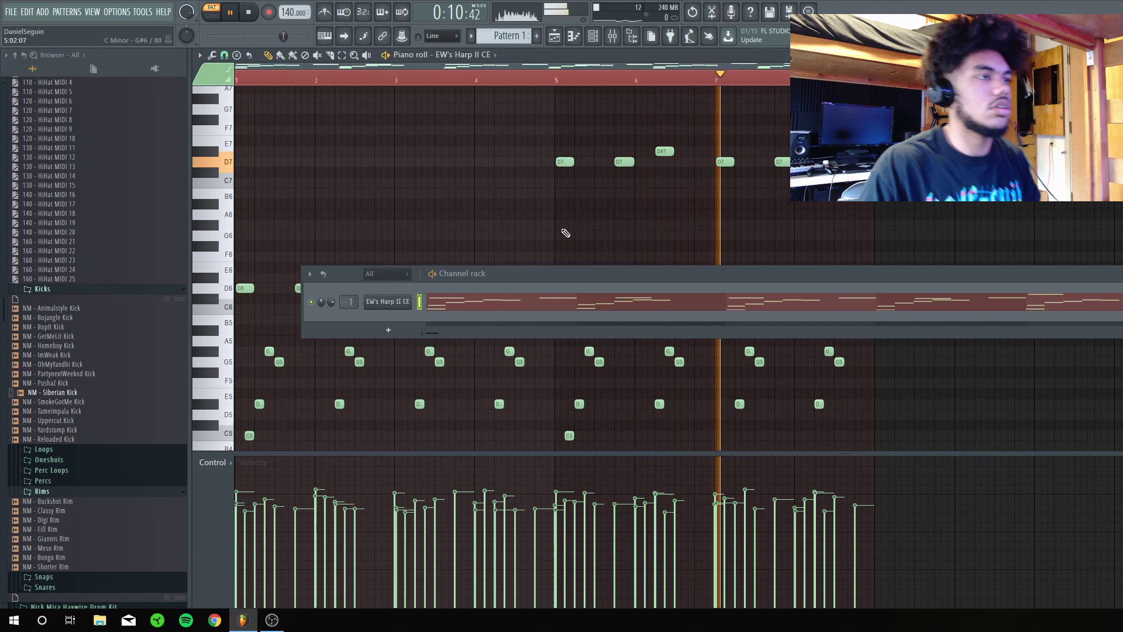
{"action": "scroll", "coordinate": [65, 368], "scroll_direction": "down", "scroll_amount": 3}
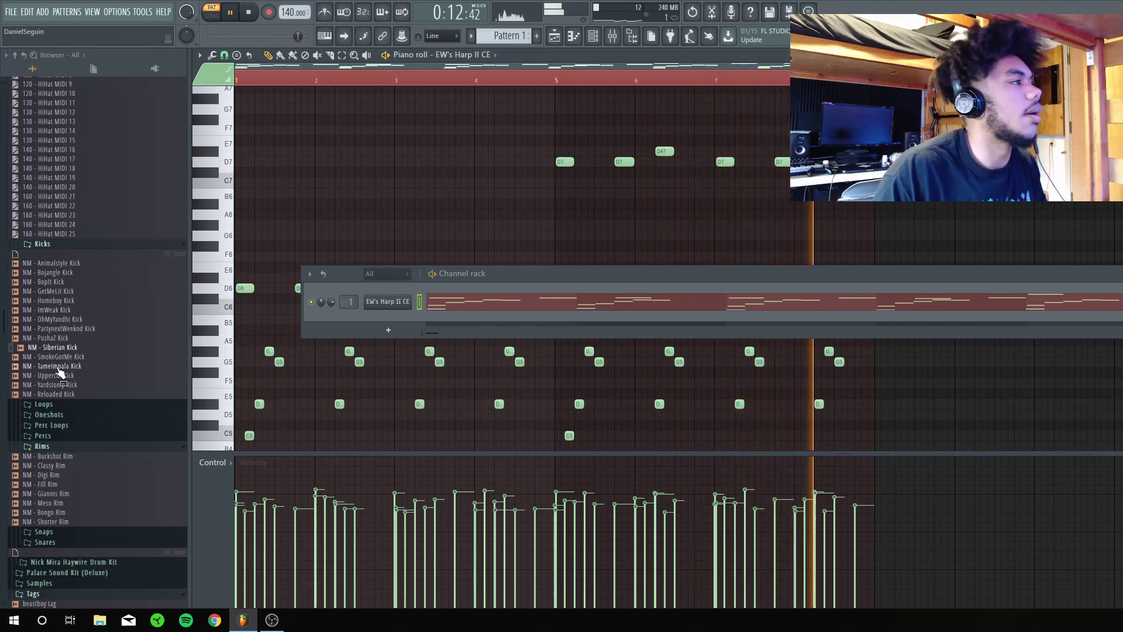
{"action": "scroll", "coordinate": [88, 436], "scroll_direction": "down", "scroll_amount": 5}
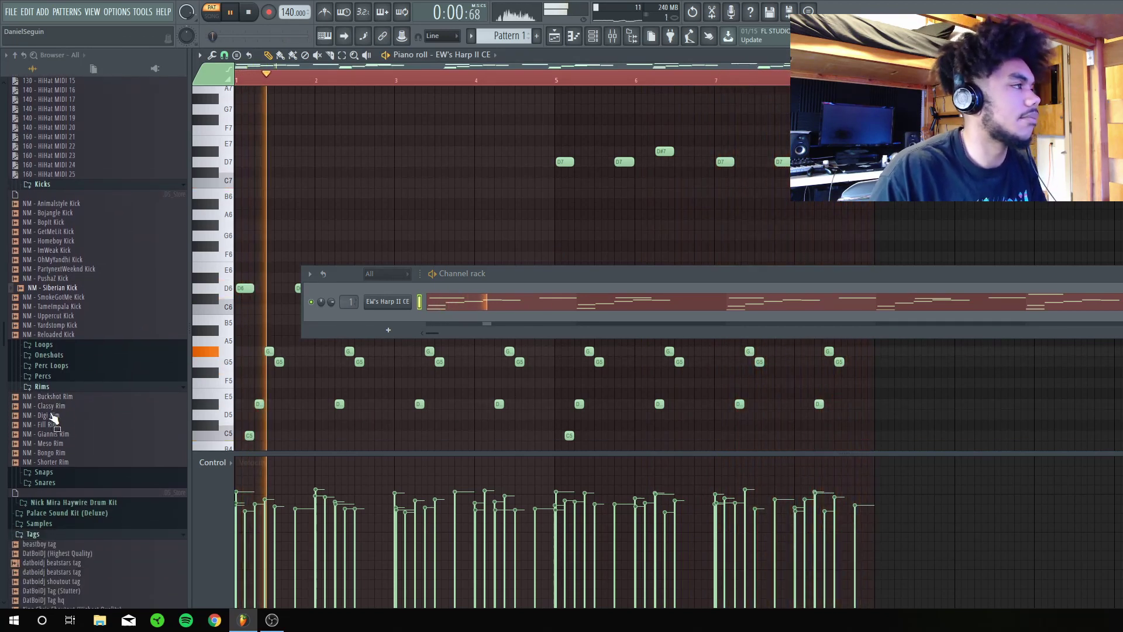
{"action": "key", "text": "space"}
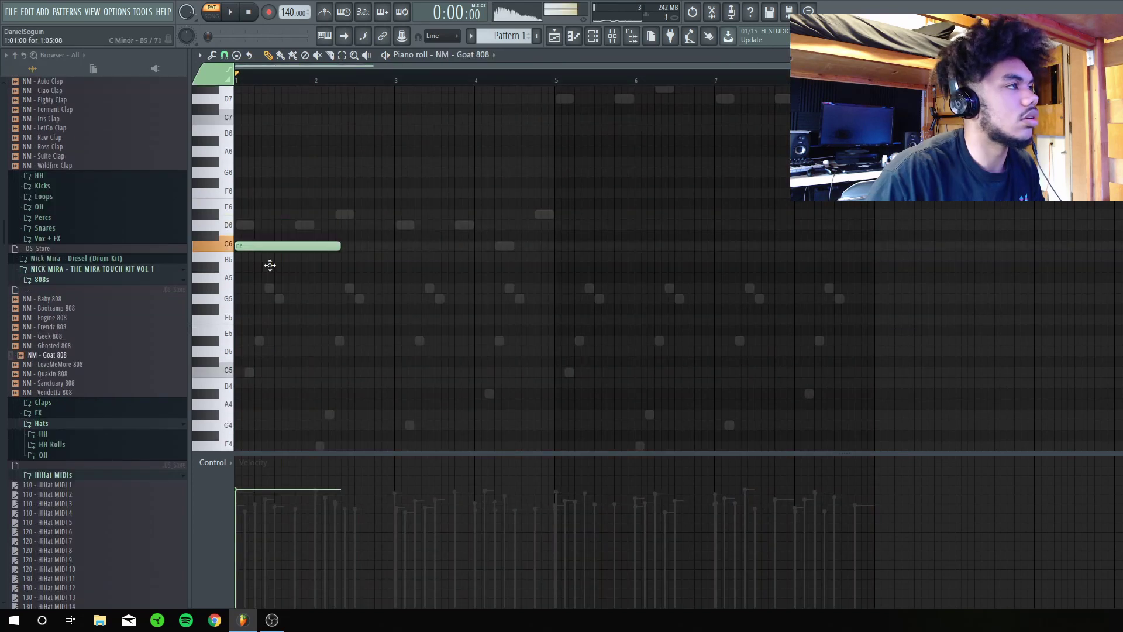
Lay out four one-bar 808 notes across bars 1 to 4 on D6, F6, C6 and C6
{"action": "scroll", "coordinate": [275, 251], "scroll_direction": "down", "scroll_amount": 4}
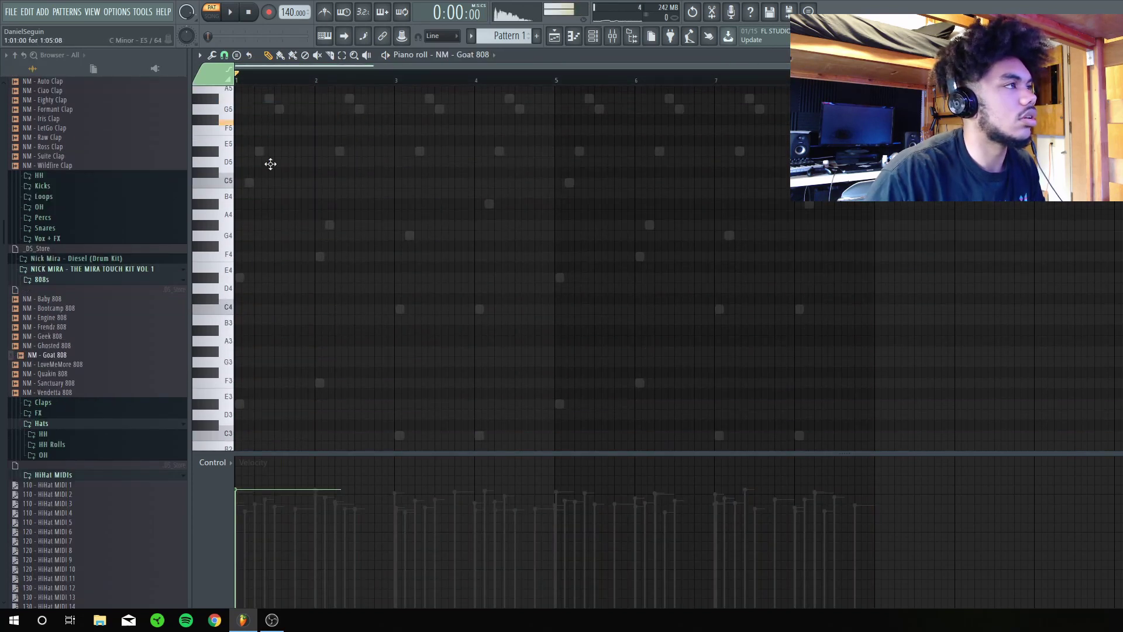
{"action": "left_click_drag", "start_coordinate": [243, 423], "coordinate": [246, 403]}
{"action": "key", "text": "space"}
{"action": "scroll", "coordinate": [274, 368], "scroll_direction": "down", "scroll_amount": 5}
{"action": "scroll", "coordinate": [316, 372], "scroll_direction": "up", "scroll_amount": 4}
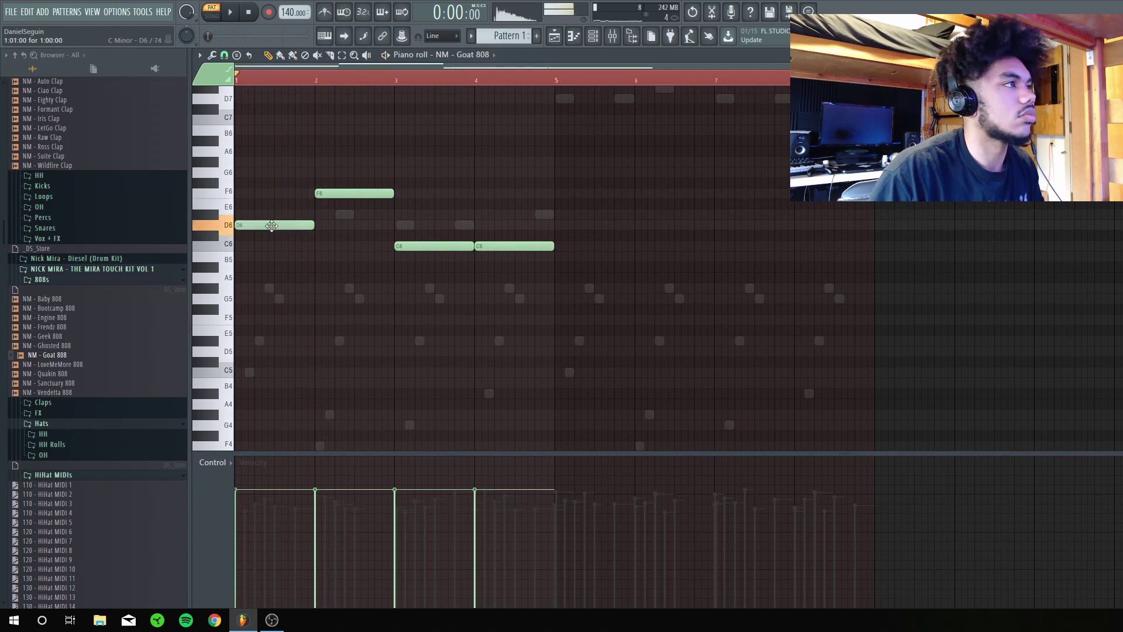
Move the first 808 note to D#6 and rework bars 1 and 2 into two D#6 hits followed by two F6 hits
{"action": "left_click_drag", "start_coordinate": [268, 223], "coordinate": [316, 215]}
{"action": "key", "text": "space"}
{"action": "left_click", "coordinate": [405, 183]}
{"action": "left_click_drag", "start_coordinate": [424, 215], "coordinate": [370, 215]}
{"action": "left_click_drag", "start_coordinate": [479, 193], "coordinate": [407, 193]}
{"action": "left_click_drag", "start_coordinate": [413, 183], "coordinate": [422, 192]}
Break the C6 notes in bars 3 and 4 into five hits and apply quick legato to the 808 line
{"action": "left_click", "coordinate": [500, 244]}
{"action": "left_click", "coordinate": [541, 252]}
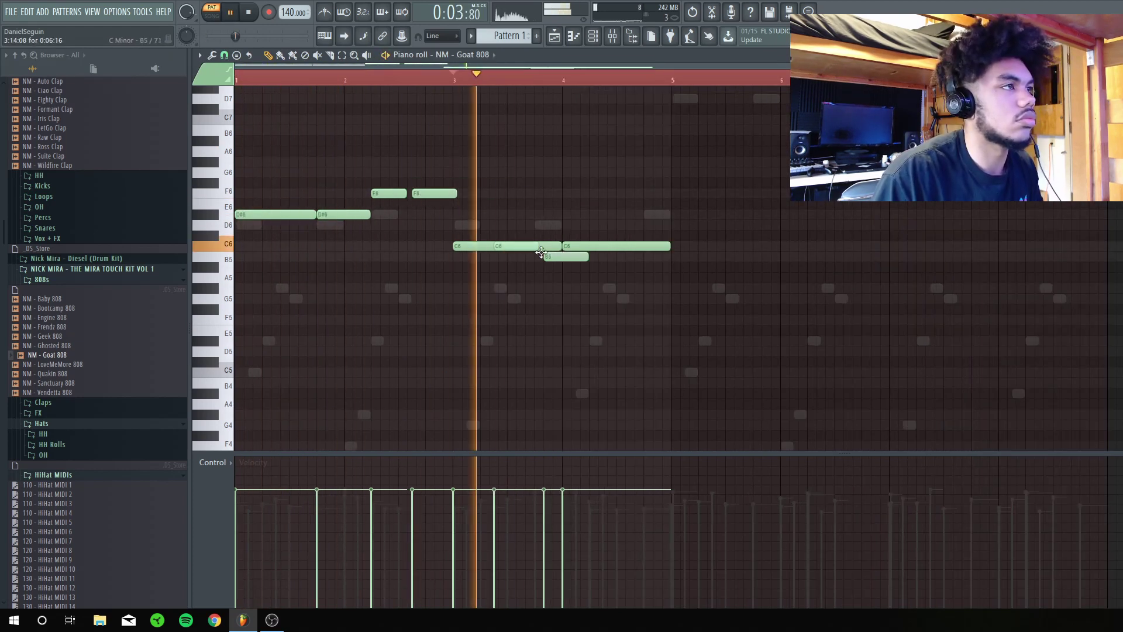
{"action": "left_click_drag", "start_coordinate": [541, 252], "coordinate": [533, 246]}
{"action": "left_click_drag", "start_coordinate": [585, 246], "coordinate": [611, 246]}
{"action": "left_click", "coordinate": [633, 247]}
{"action": "key", "text": "ctrl+l"}
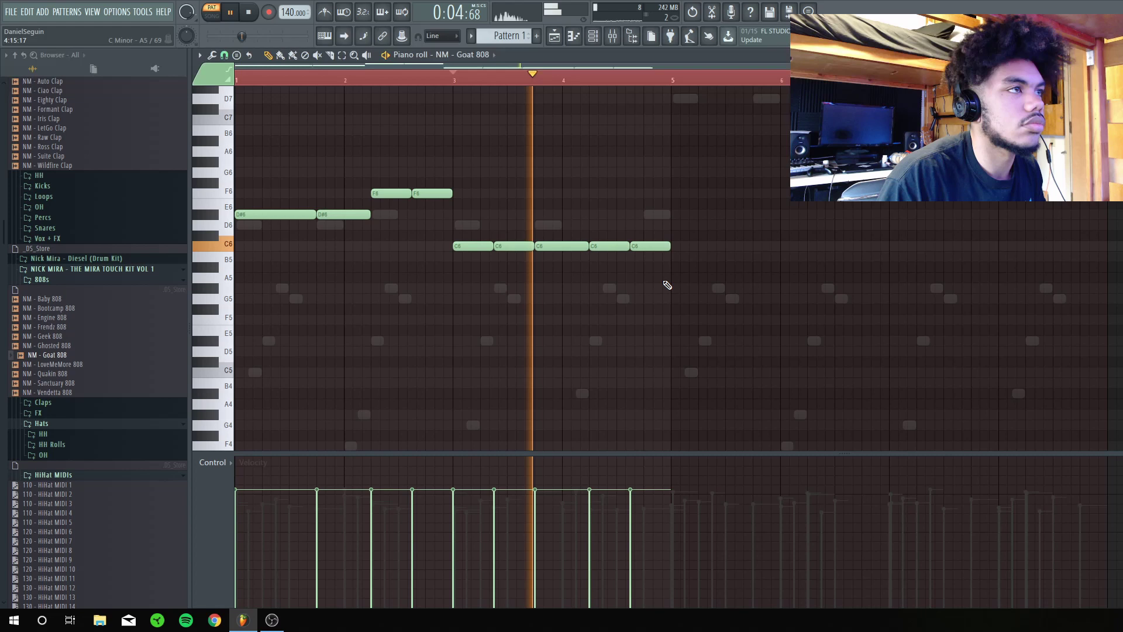
Duplicate the four-bar 808 line into bars 5 to 8 and lower the whole line by one octave
{"action": "key", "text": "ctrl+b"}
{"action": "key", "text": "ctrl+Down"}
{"action": "key", "text": "space"}
Add an F5 note at the start of bar 2, shortening the preceding D#5 note to fit, and add a D#5 hit within bar 5
{"action": "left_click", "coordinate": [359, 323]}
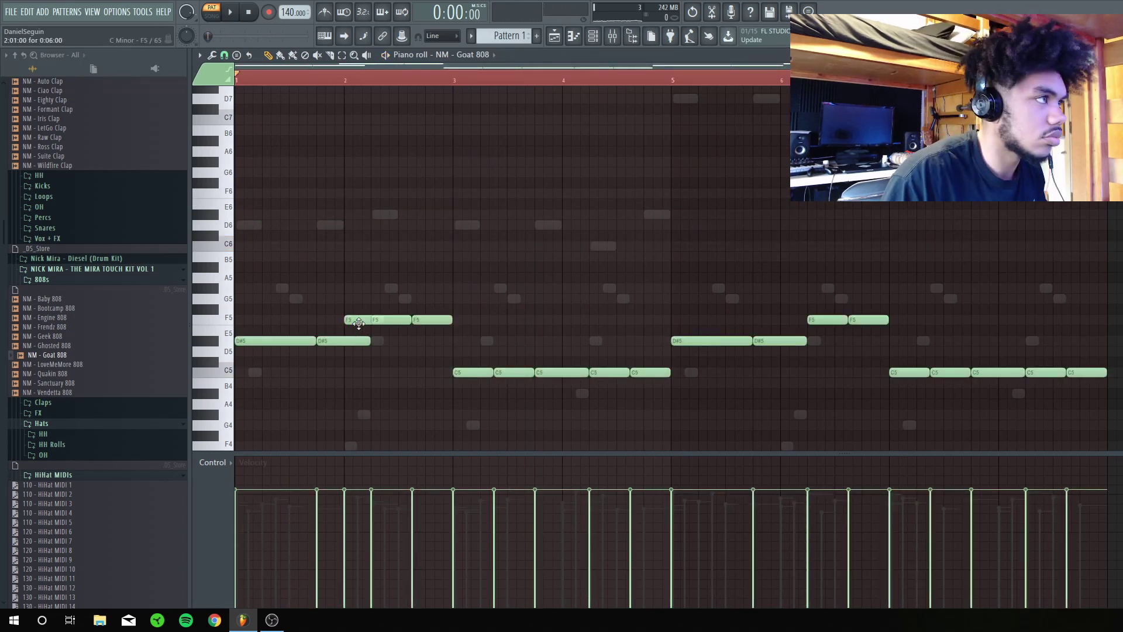
{"action": "left_click_drag", "start_coordinate": [369, 340], "coordinate": [343, 341]}
{"action": "key", "text": "space"}
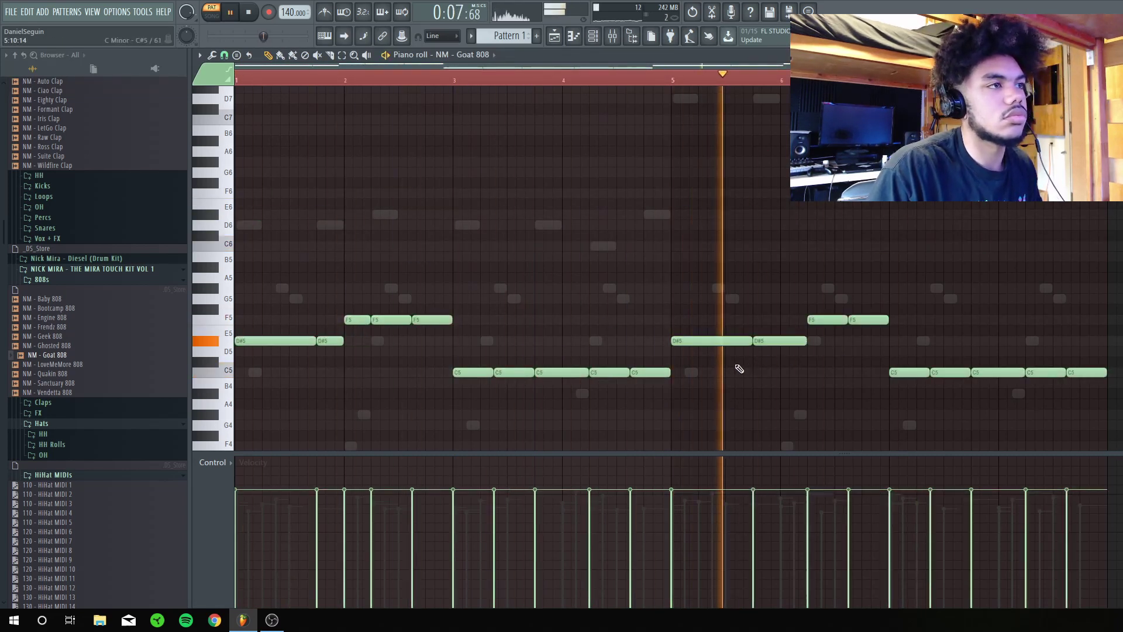
{"action": "left_click_drag", "start_coordinate": [712, 352], "coordinate": [715, 340]}
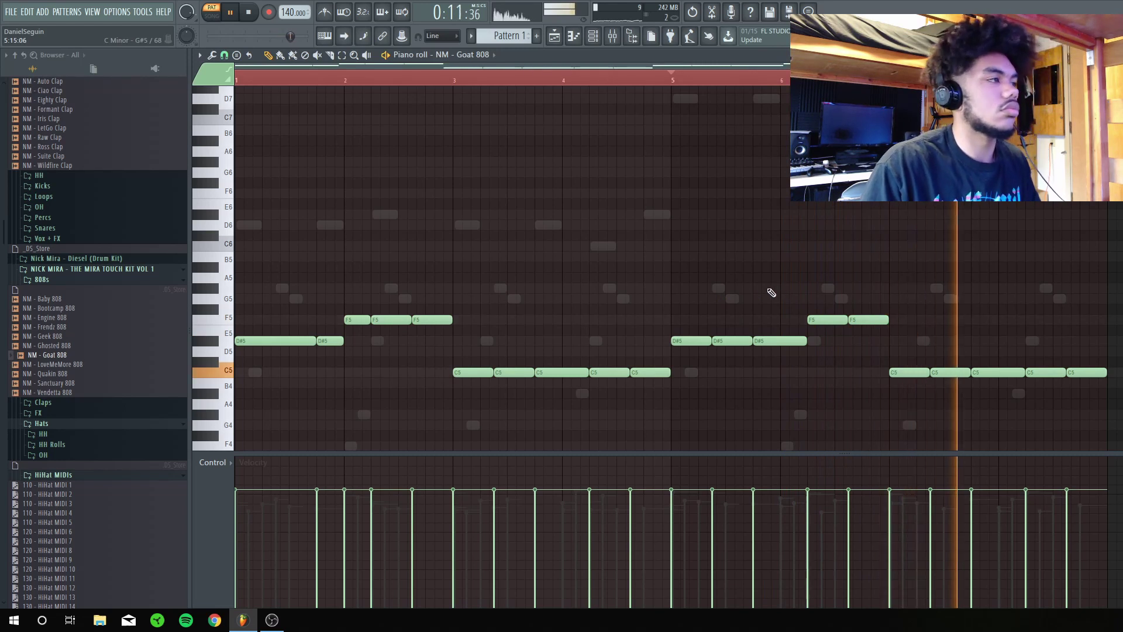
Add an NM - Bojangle Kick channel following the 808 rhythm on C5 and swap the 808 sample for NM - Baby 808
{"action": "key", "text": "F6"}
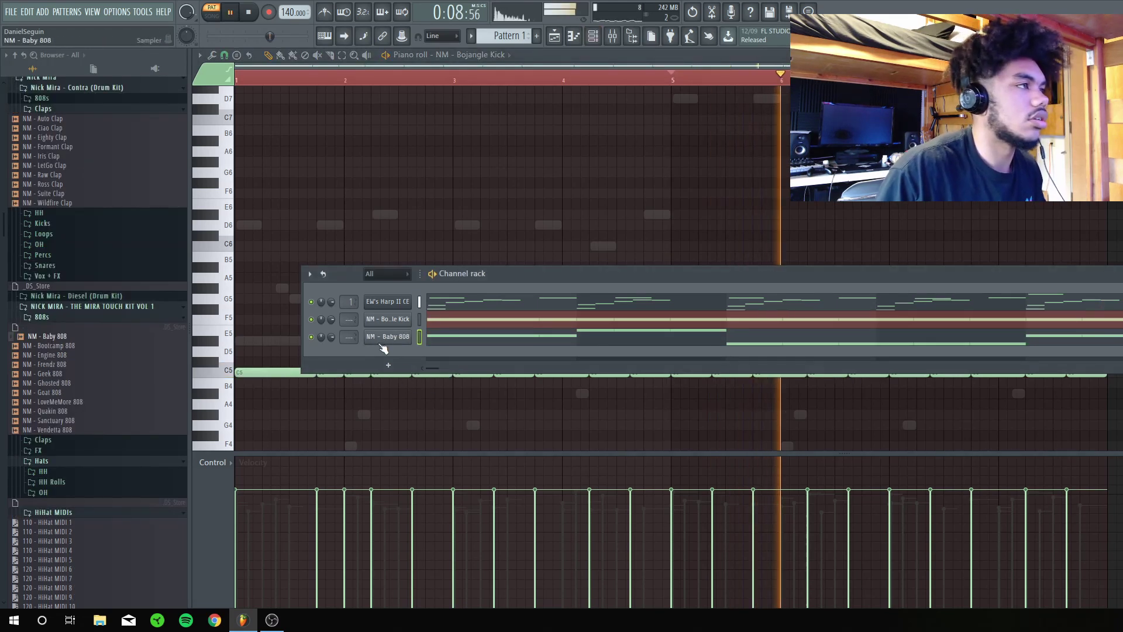
{"action": "left_click", "coordinate": [383, 339]}
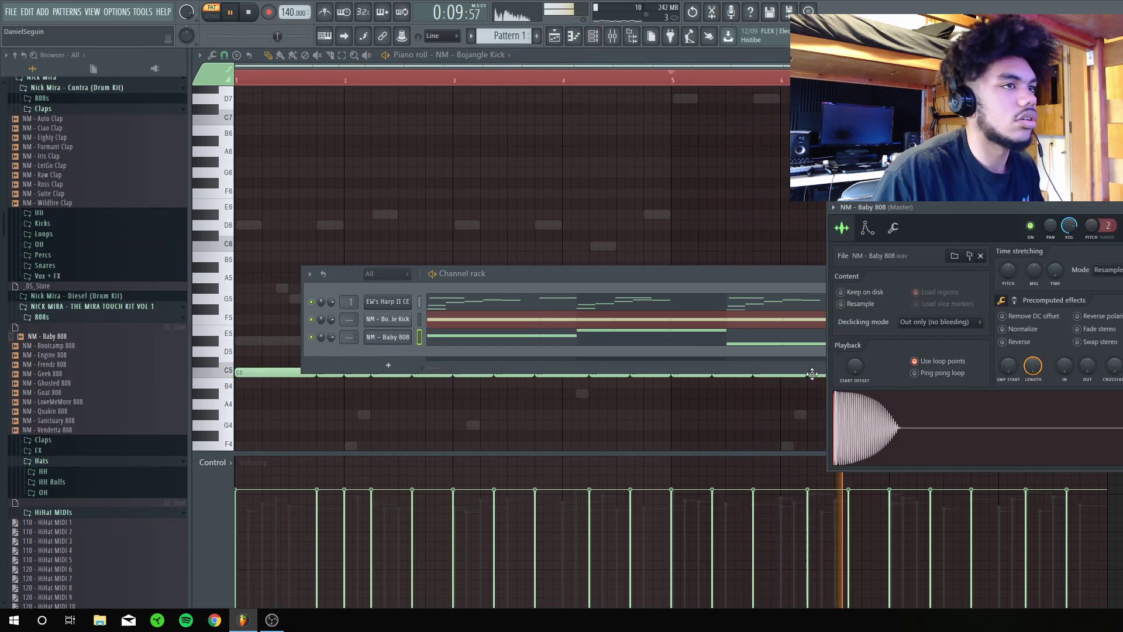
{"action": "left_click", "coordinate": [981, 255]}
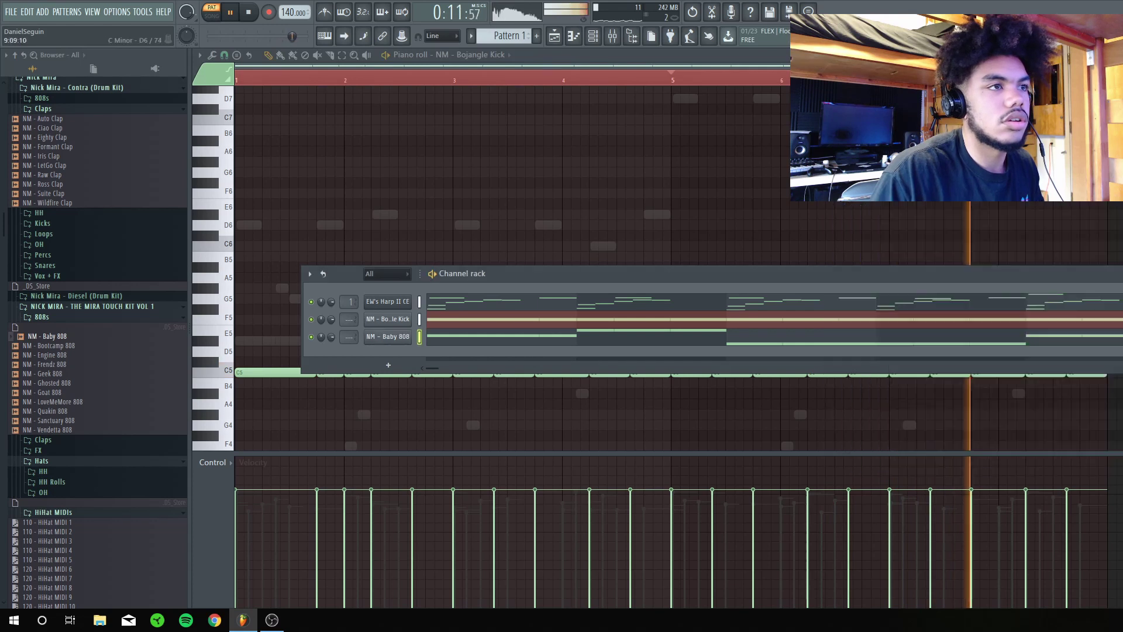
{"action": "key", "text": "F6"}
Find NM - Eighty Clap in the Contra kit's claps and add it as a new channel below the 808
{"action": "scroll", "coordinate": [36, 407], "scroll_direction": "down", "scroll_amount": 1}
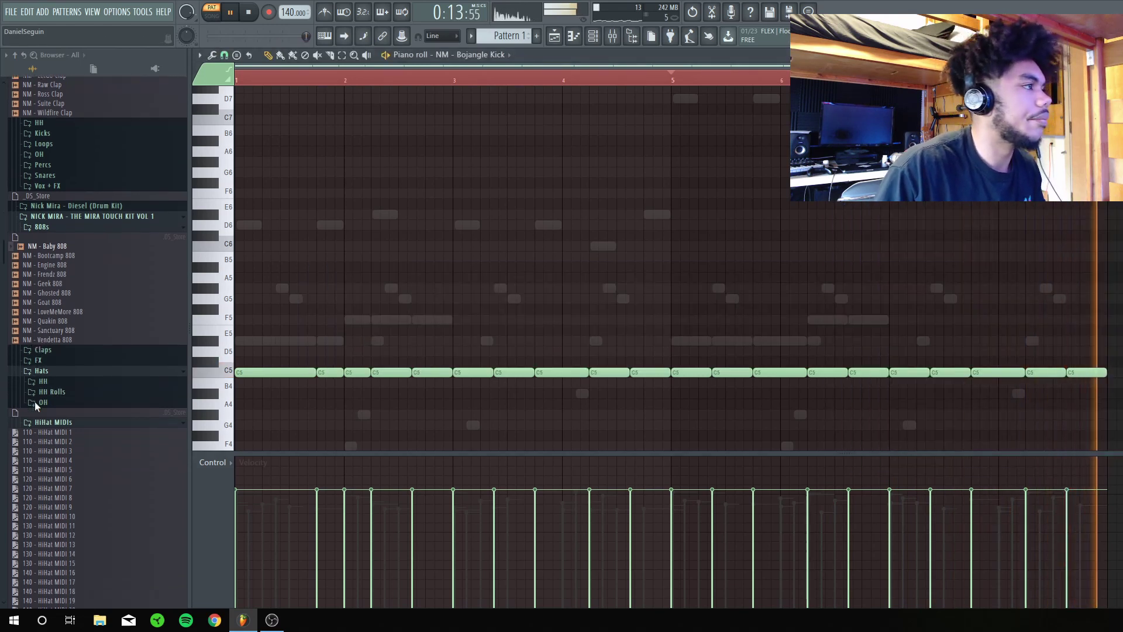
{"action": "scroll", "coordinate": [34, 402], "scroll_direction": "up", "scroll_amount": 9}
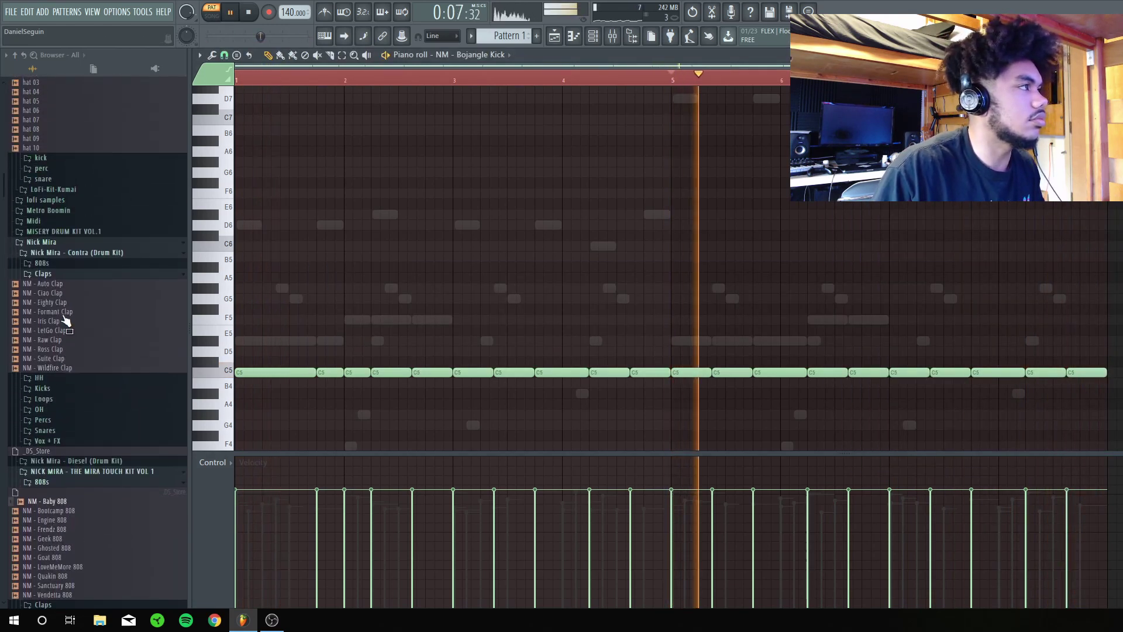
{"action": "scroll", "coordinate": [59, 327], "scroll_direction": "up", "scroll_amount": 1}
{"action": "key", "text": "space"}
{"action": "left_click", "coordinate": [52, 336]}
{"action": "key", "text": "F6"}
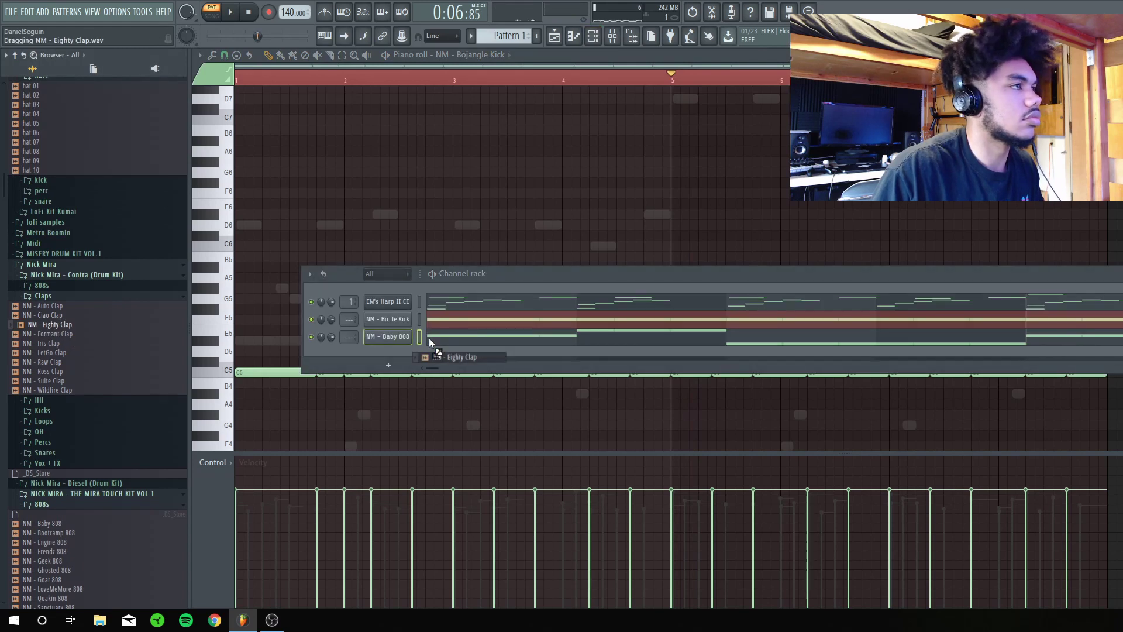
{"action": "left_click_drag", "start_coordinate": [430, 338], "coordinate": [427, 344]}
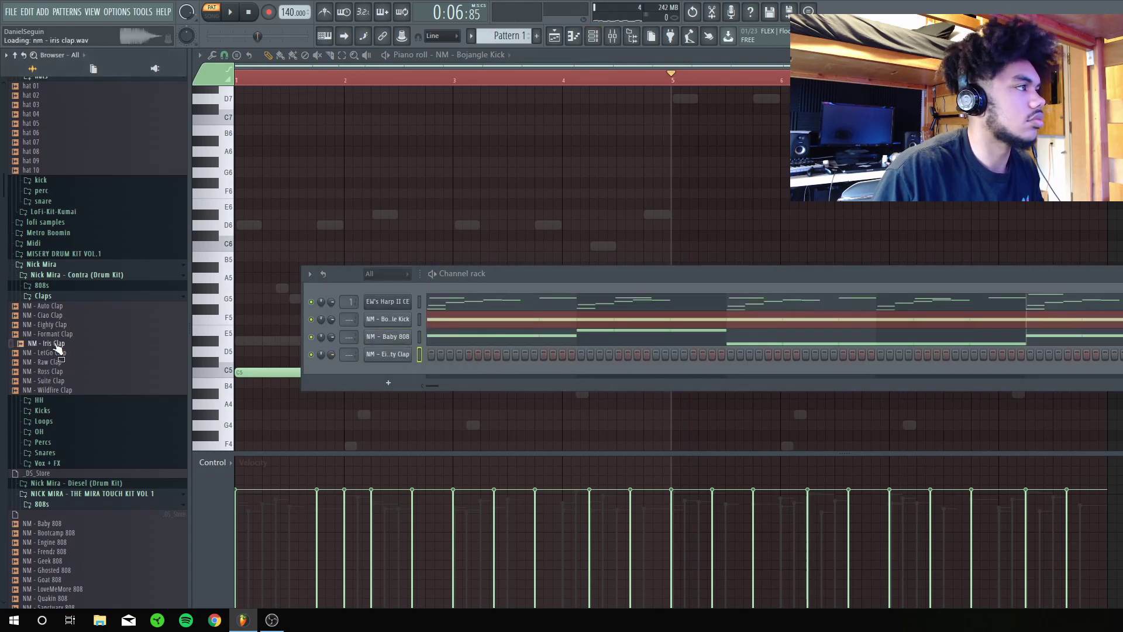
Audition claps and snares from the Contra kit and add NM - Flake Snare as a new channel
{"action": "scroll", "coordinate": [57, 350], "scroll_direction": "down", "scroll_amount": 5}
{"action": "left_click", "coordinate": [44, 339]}
{"action": "left_click", "coordinate": [58, 388]}
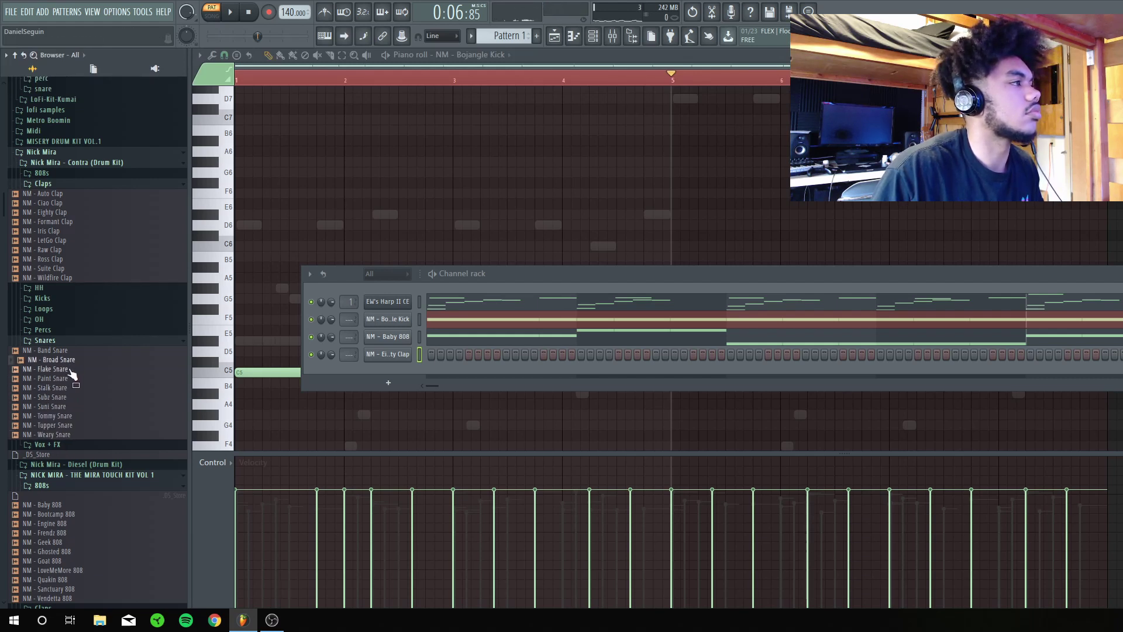
{"action": "left_click_drag", "start_coordinate": [212, 355], "coordinate": [423, 364]}
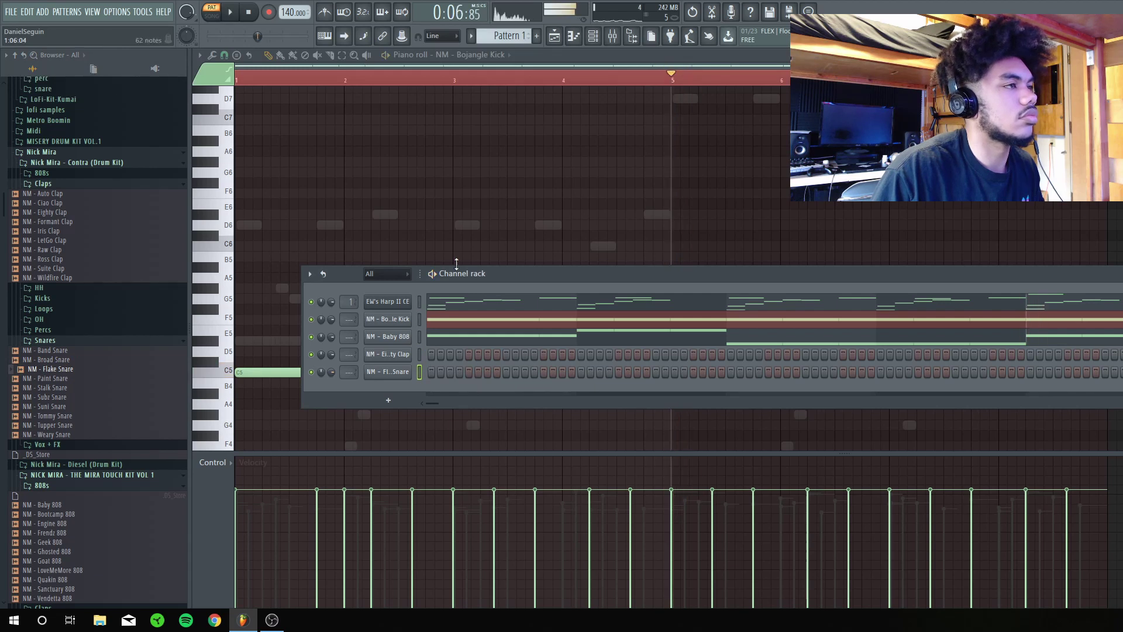
Place clap and snare hits on steps 9, 25 and 41 during playback, plus an extra snare hit on step 19
{"action": "key", "text": "space"}
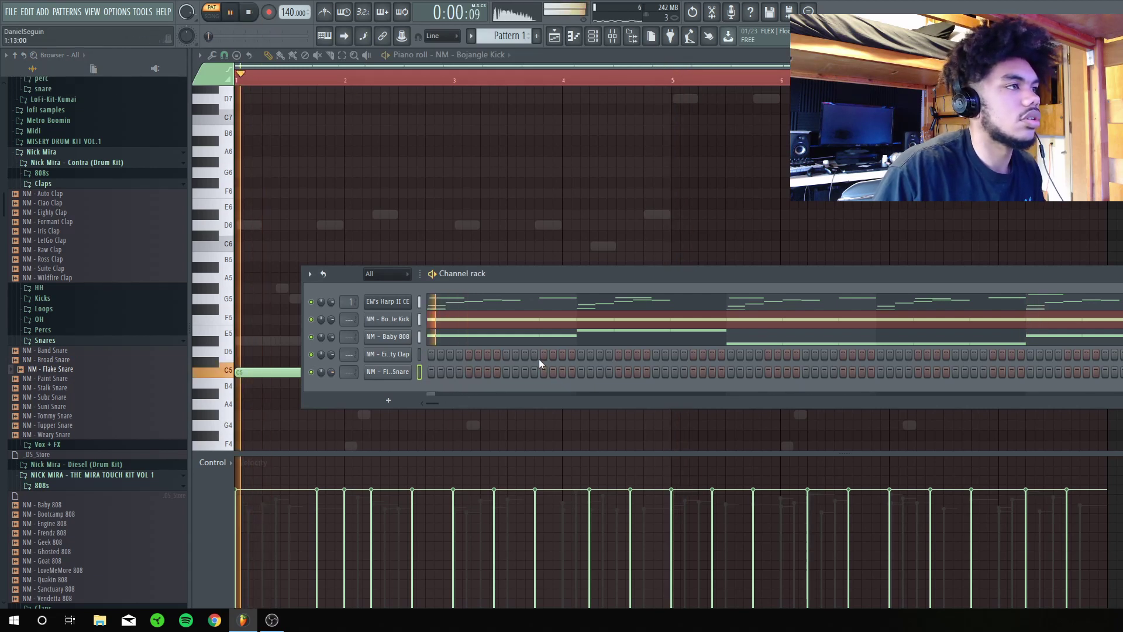
{"action": "left_click", "coordinate": [599, 372]}
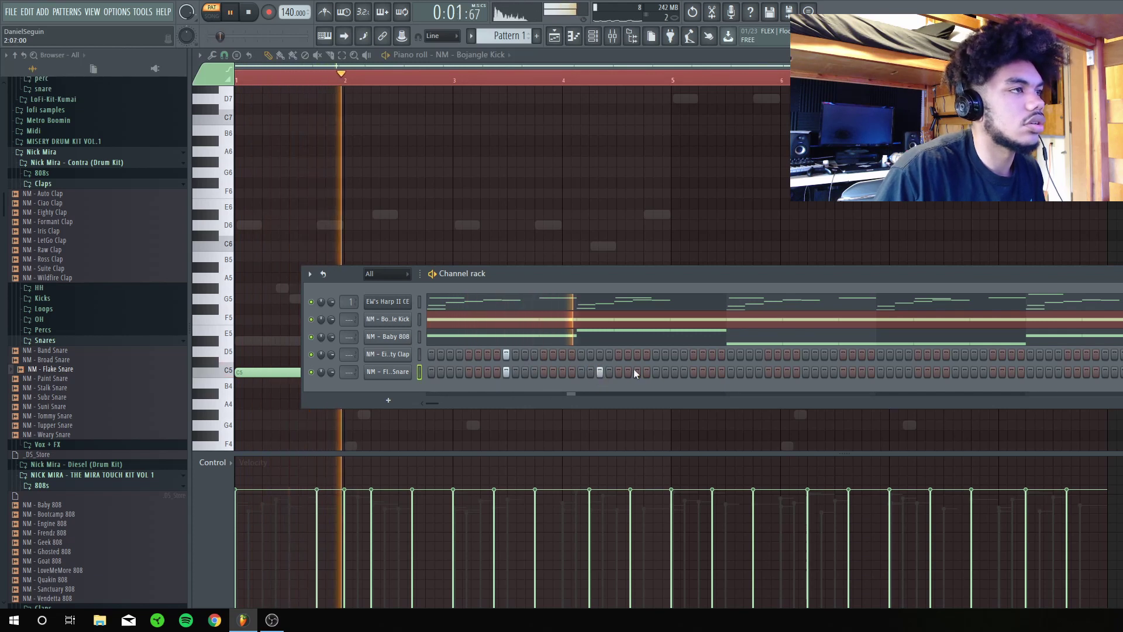
{"action": "left_click", "coordinate": [656, 354]}
{"action": "left_click", "coordinate": [656, 372]}
{"action": "left_click", "coordinate": [732, 354]}
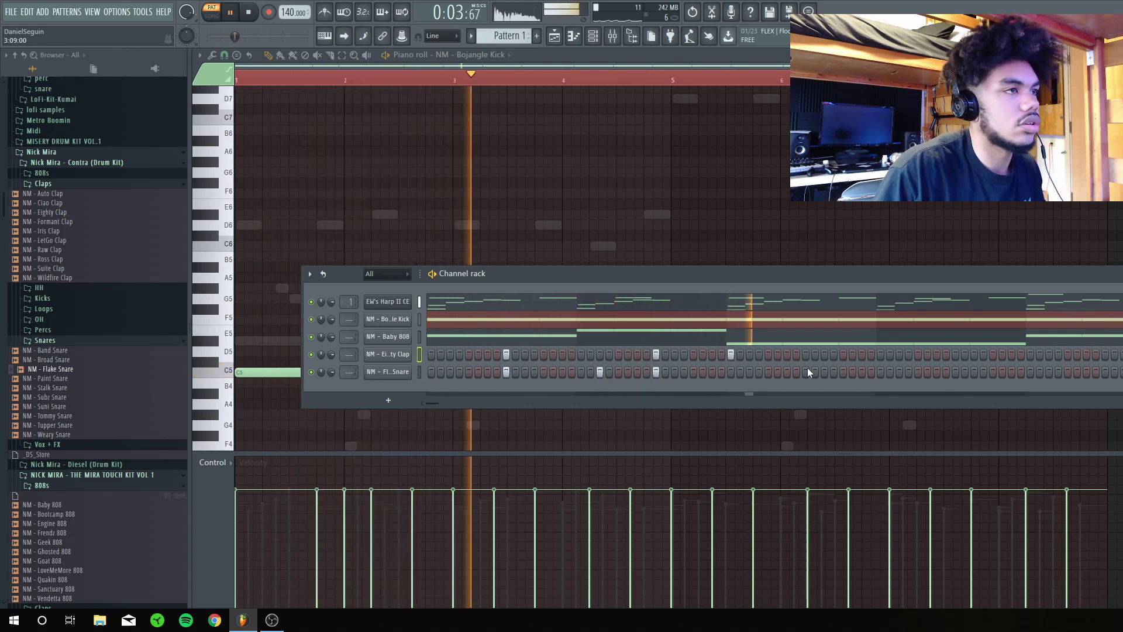
{"action": "left_click", "coordinate": [731, 355]}
{"action": "left_click", "coordinate": [805, 355]}
{"action": "left_click", "coordinate": [806, 372]}
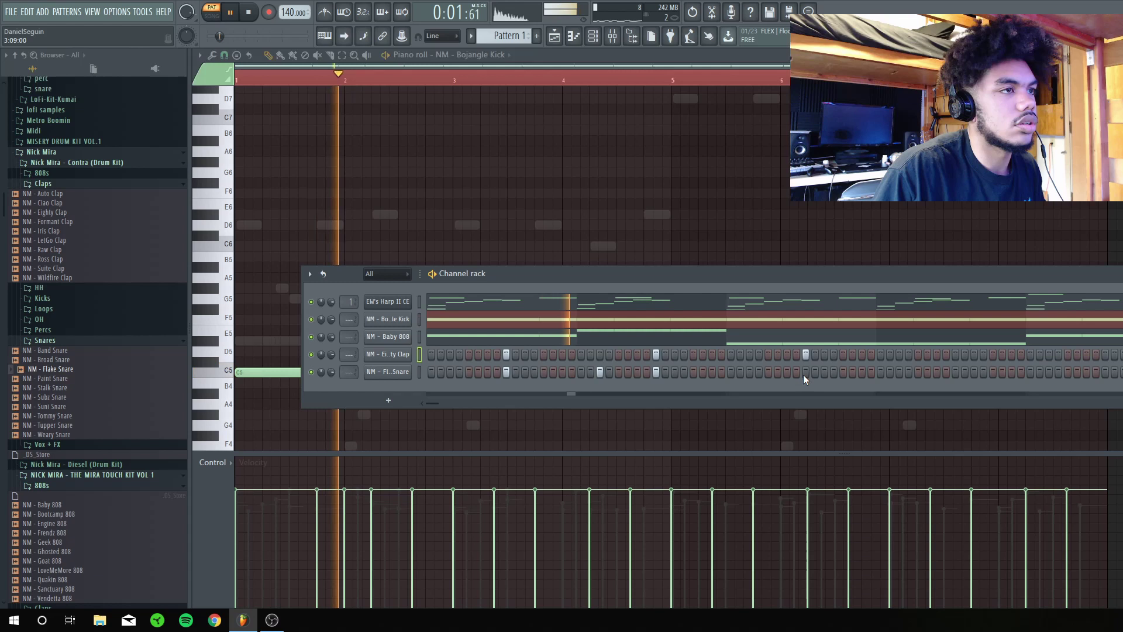
Add extra off-beat snare hits on step 31 near the end of bar 2 and on step 47 in bar 3
{"action": "left_click", "coordinate": [721, 372]}
{"action": "left_click", "coordinate": [721, 372]}
{"action": "left_click", "coordinate": [712, 372]}
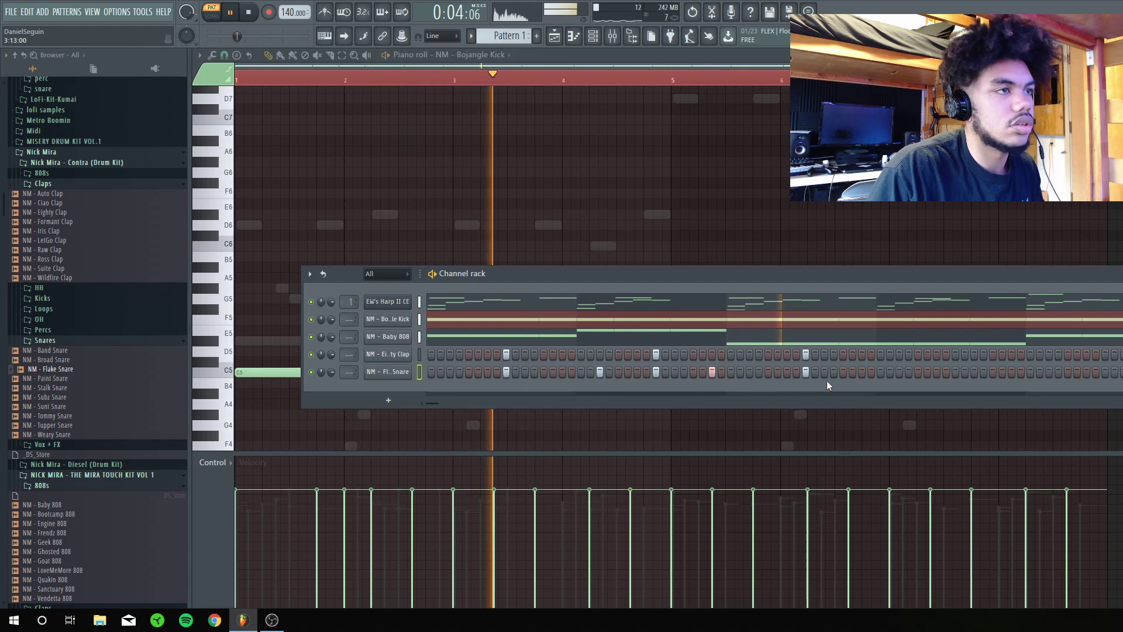
{"action": "key", "text": "space"}
{"action": "left_click", "coordinate": [863, 372]}
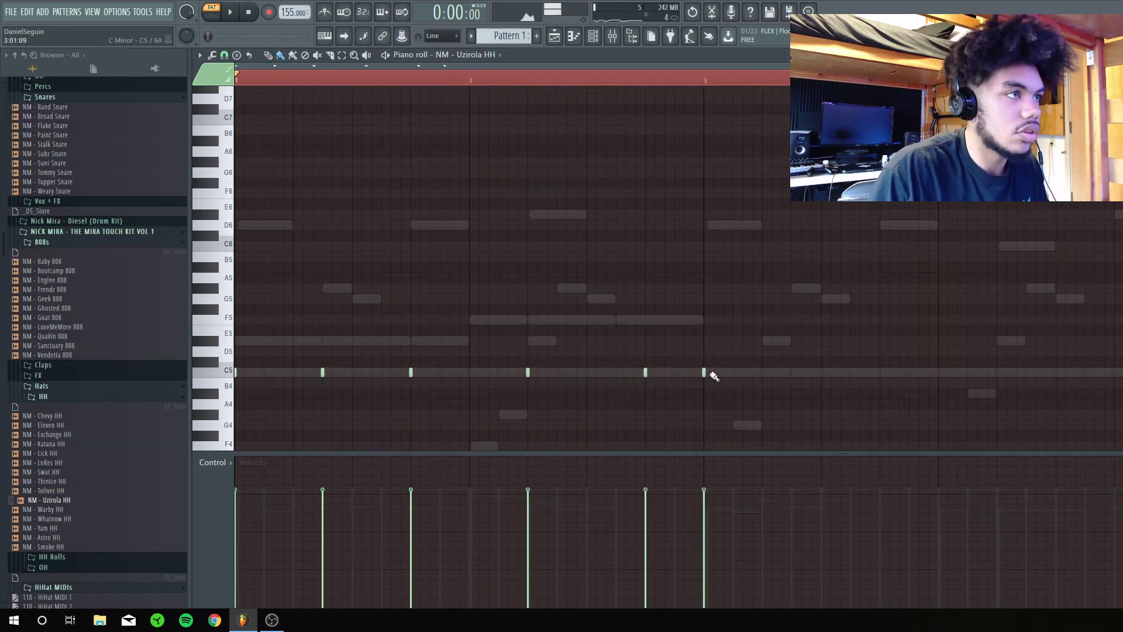
Add a three-hit roll at the start of bar 3 and single hi-hat hits on bar 3 step 13 and bar 4 step 5
{"action": "key", "text": "space"}
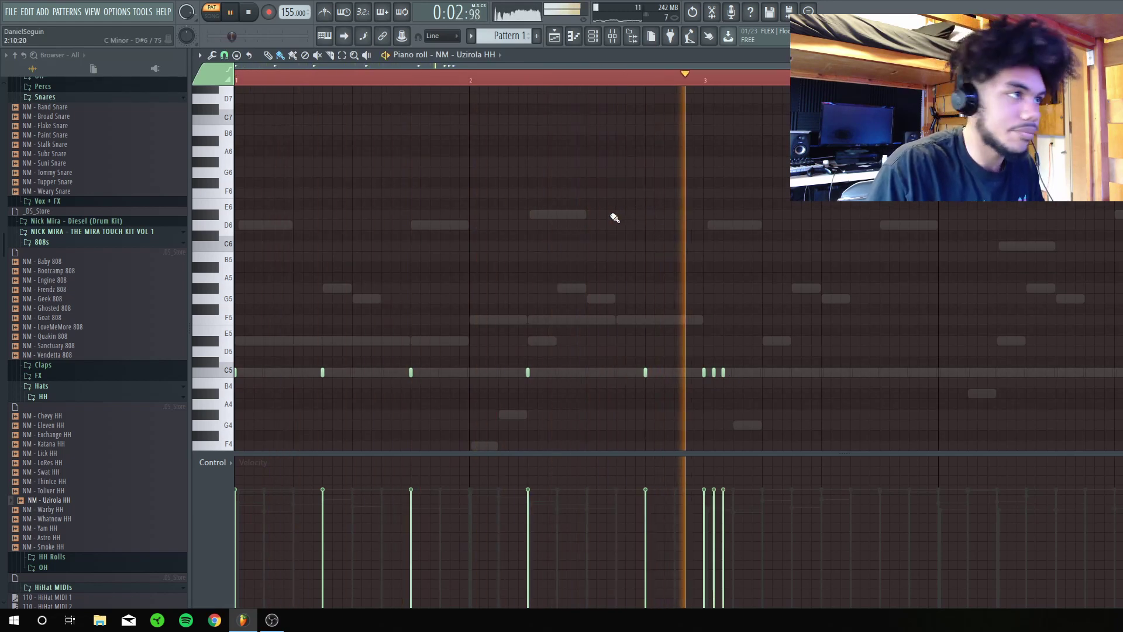
{"action": "left_click", "coordinate": [879, 372]}
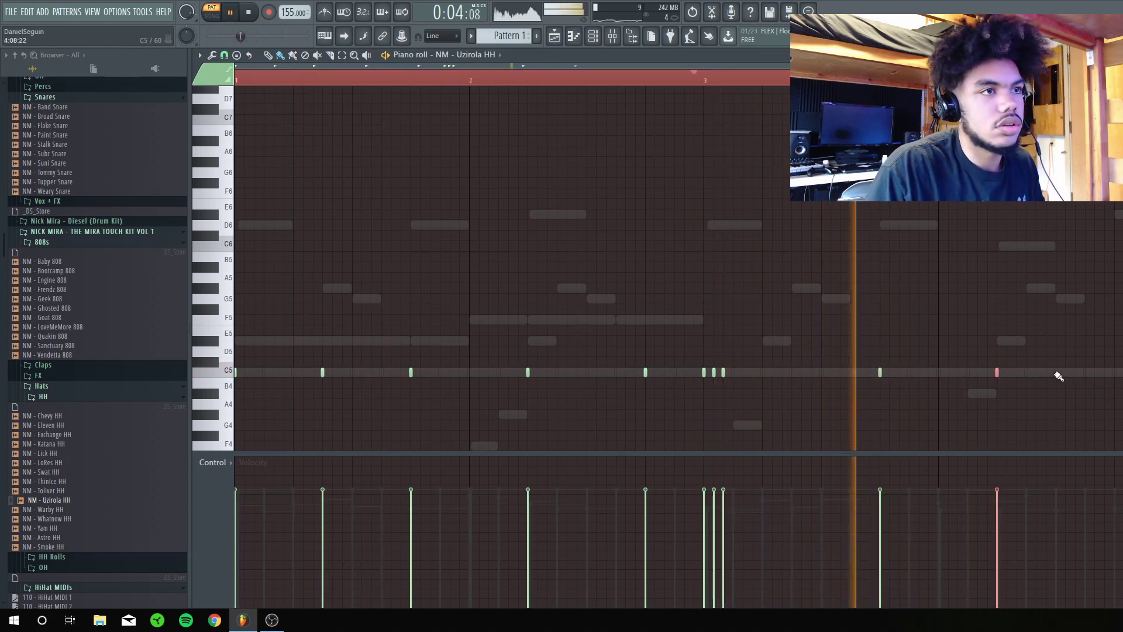
{"action": "left_click", "coordinate": [1057, 373]}
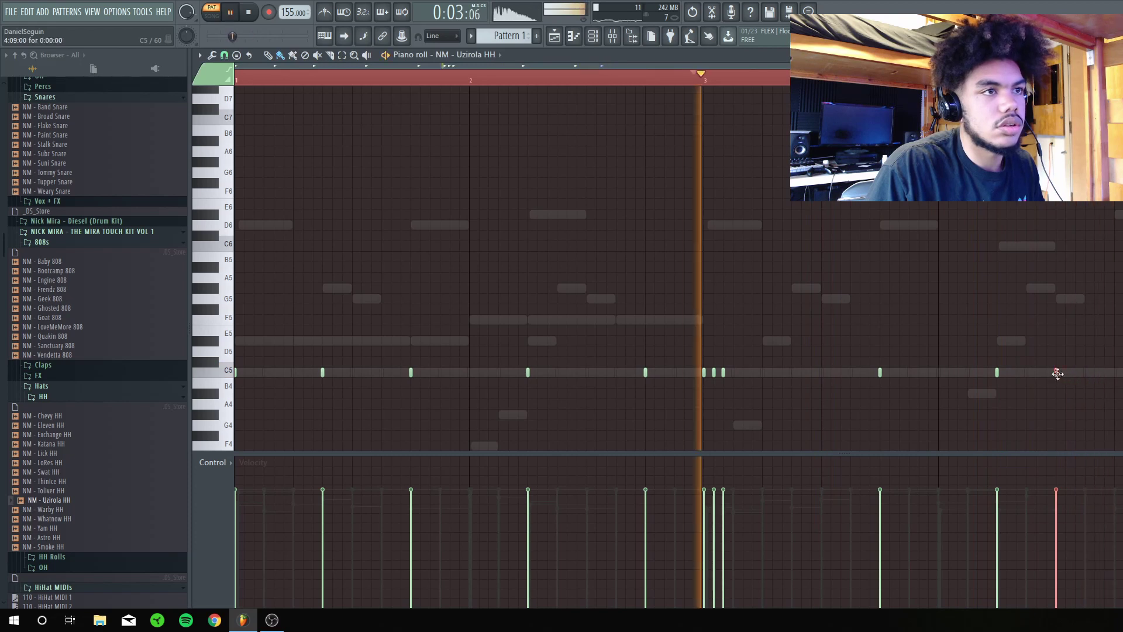
{"action": "right_click", "coordinate": [1057, 374]}
Place a fast three-hit hi-hat roll on the last beat of bar 4, removing the misplaced notes before it
{"action": "left_click", "coordinate": [1096, 374]}
{"action": "left_click", "coordinate": [1107, 374]}
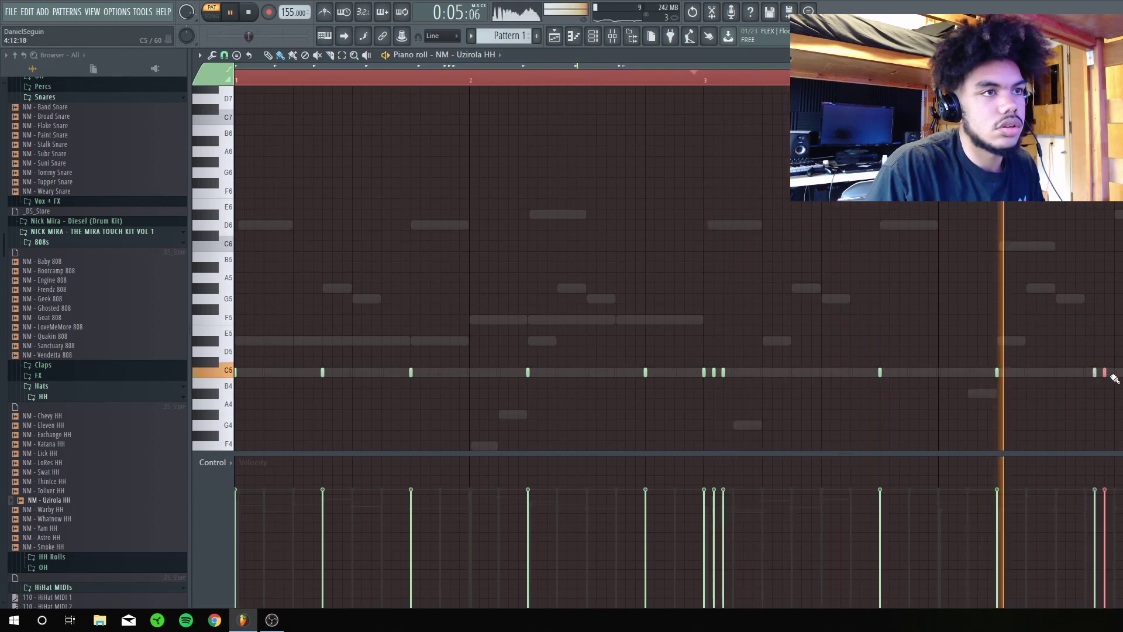
{"action": "right_click", "coordinate": [1096, 374]}
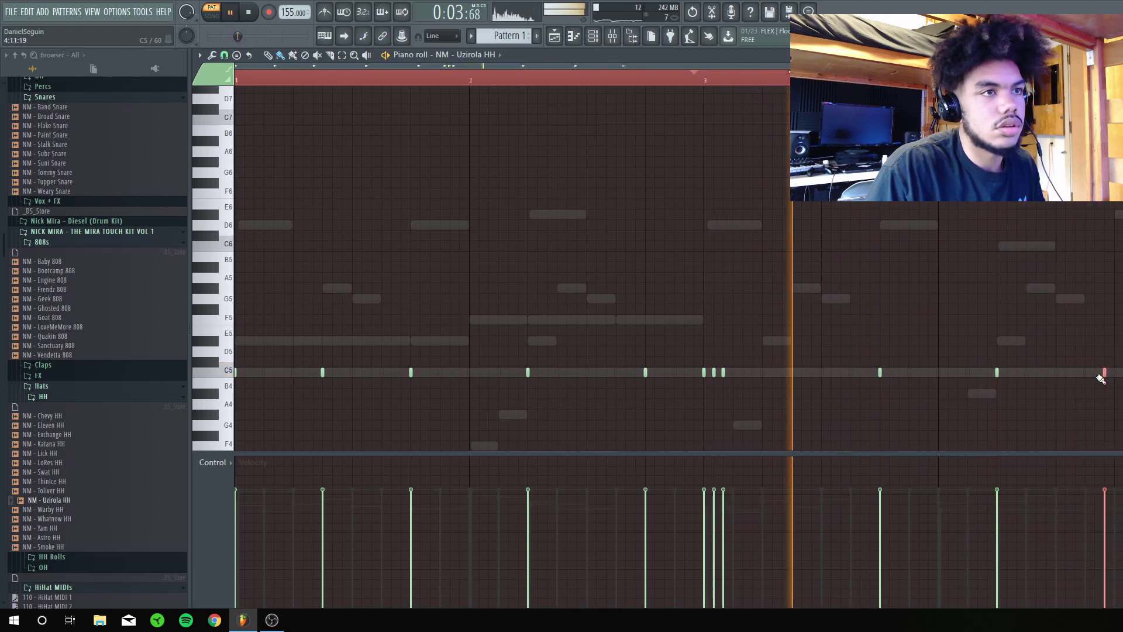
{"action": "right_click", "coordinate": [1105, 374]}
{"action": "left_click", "coordinate": [1116, 374]}
{"action": "left_click", "coordinate": [1122, 375]}
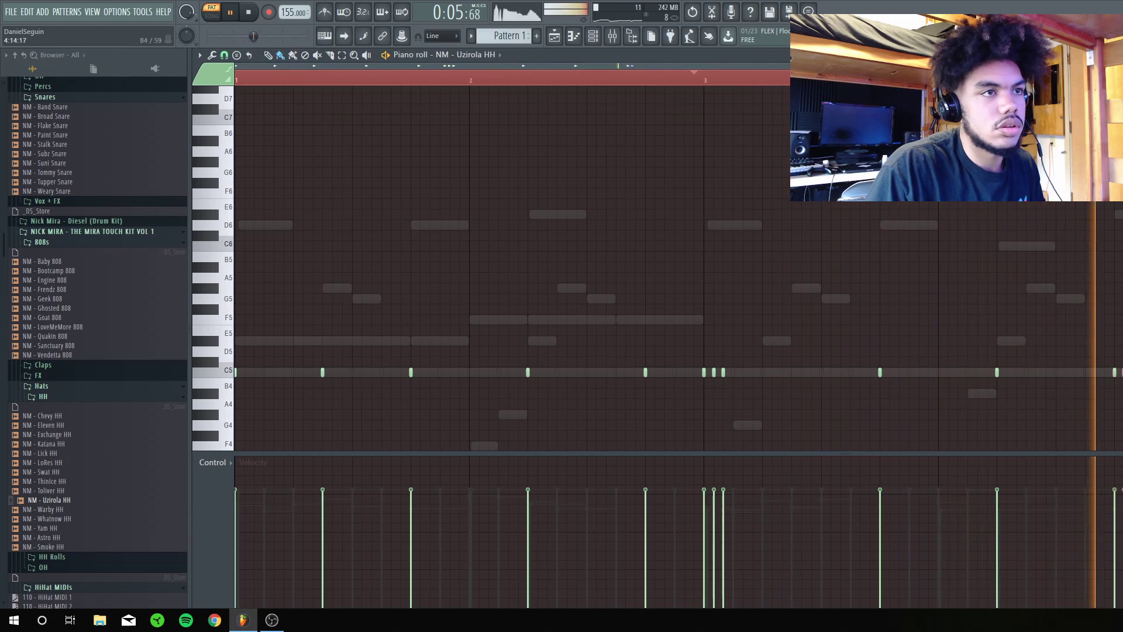
{"action": "key", "text": "space"}
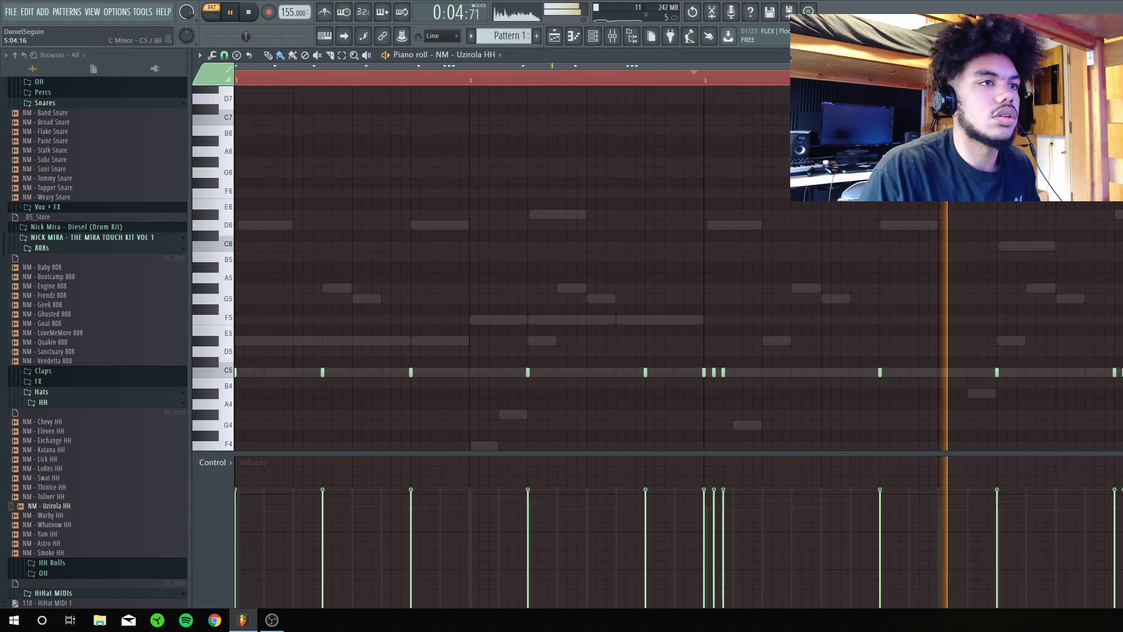
Duplicate the whole four-bar hi-hat pattern into bars 5 to 8 and play it back
{"action": "key", "text": "ctrl+a"}
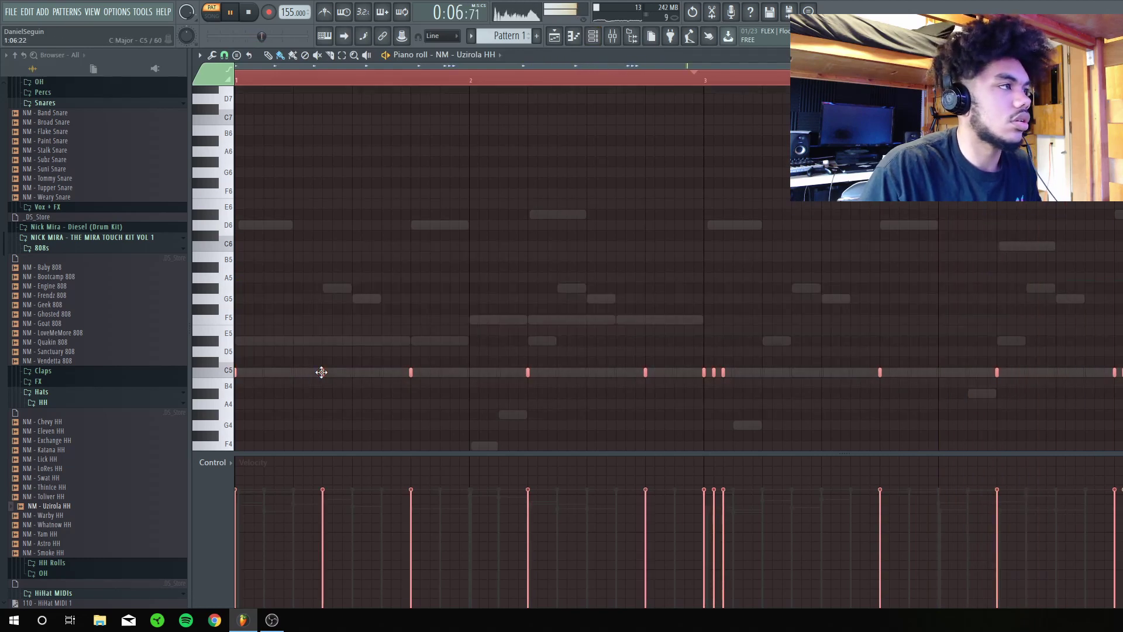
{"action": "left_click_drag", "start_coordinate": [321, 372], "coordinate": [1028, 358]}
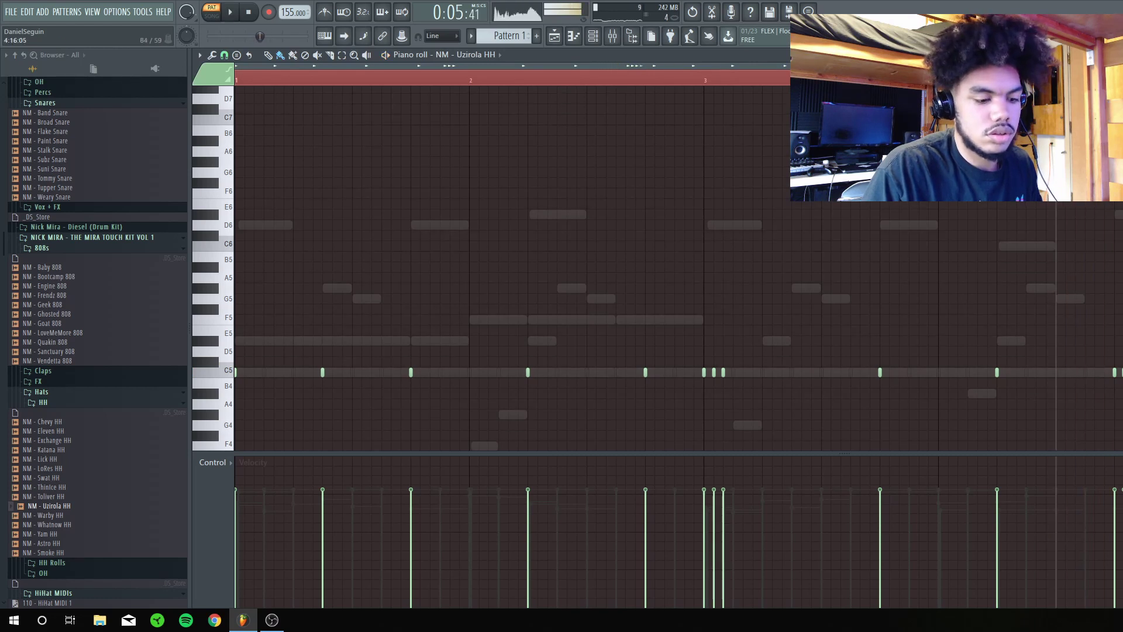
{"action": "key", "text": "space"}
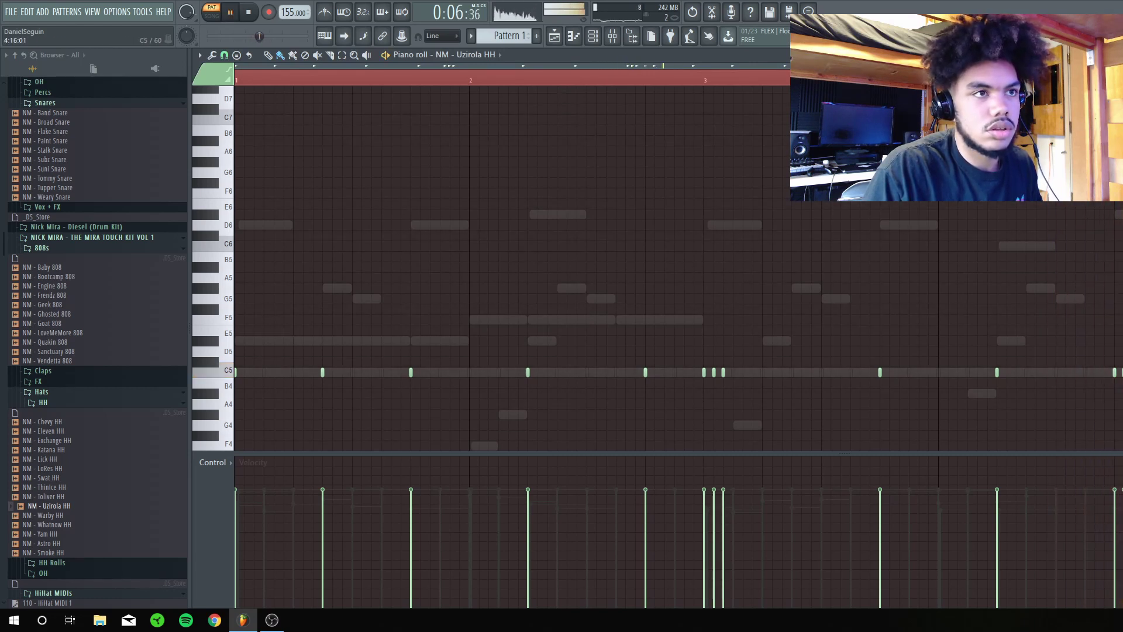
{"action": "scroll", "coordinate": [678, 268], "scroll_direction": "down", "scroll_amount": 4}
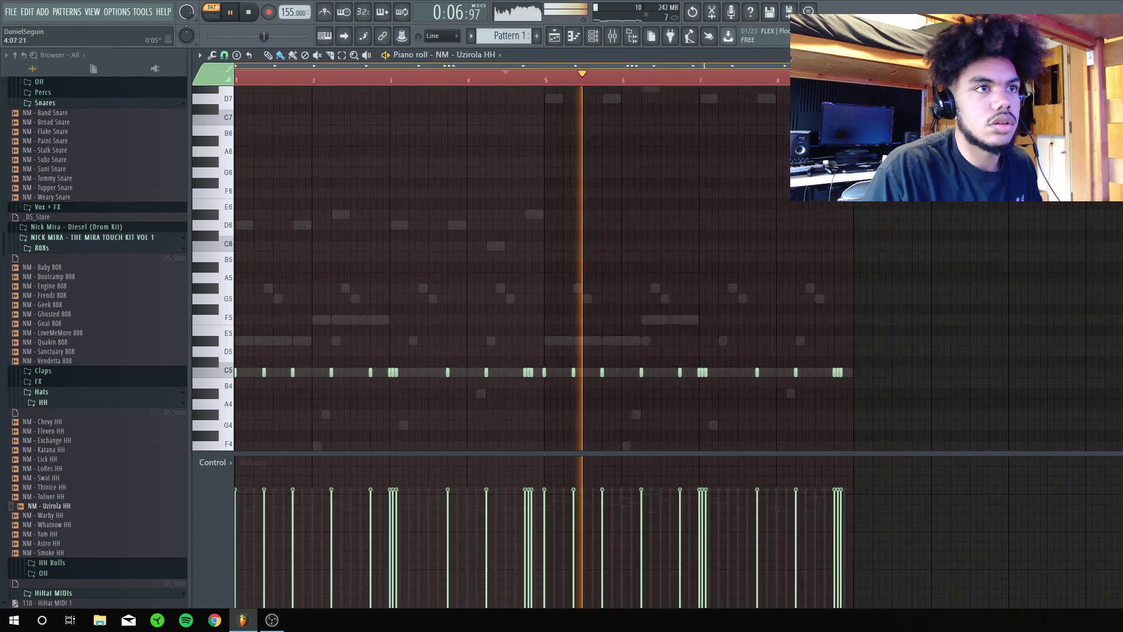
Randomize the panning of all NM - Uzirola HH notes with the Bipolar option on, leaving velocity unrandomized
{"action": "scroll", "coordinate": [679, 267], "scroll_direction": "up", "scroll_amount": 1}
{"action": "key", "text": "space"}
{"action": "key", "text": "ctrl+a"}
{"action": "key", "text": "alt+r"}
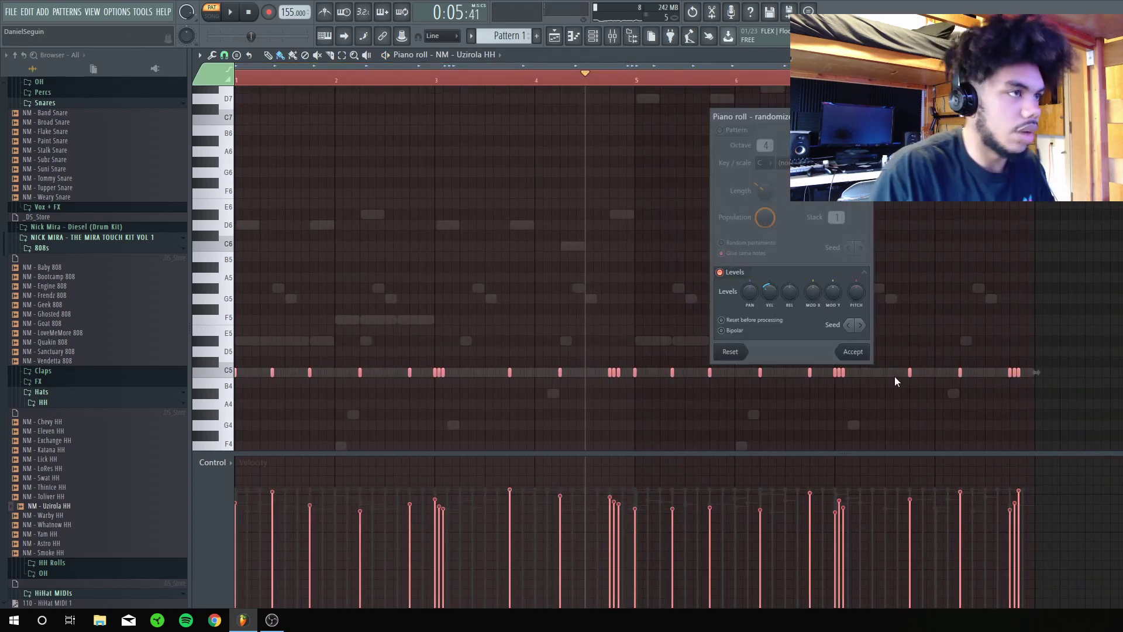
{"action": "scroll", "coordinate": [752, 296], "scroll_direction": "down", "scroll_amount": 5}
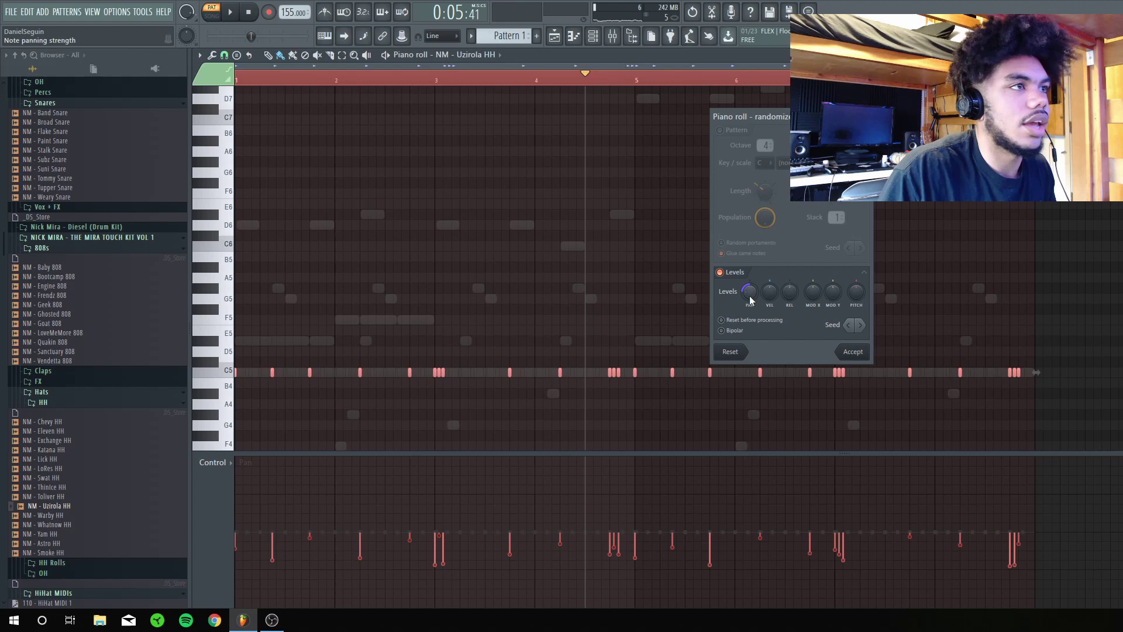
{"action": "key", "text": "space"}
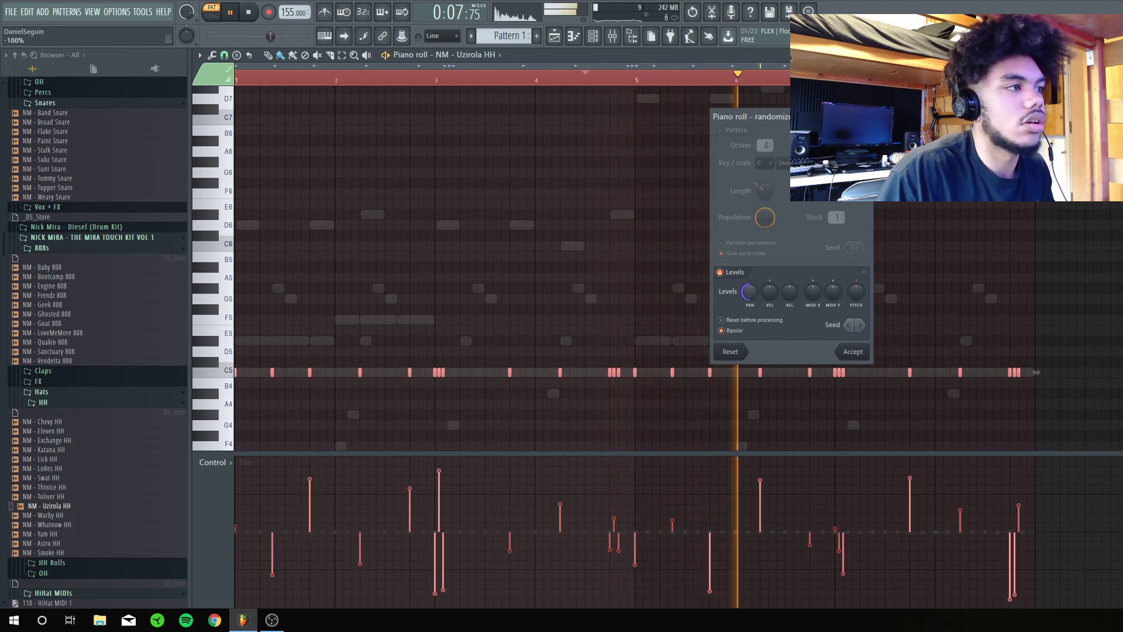
{"action": "left_click", "coordinate": [853, 352]}
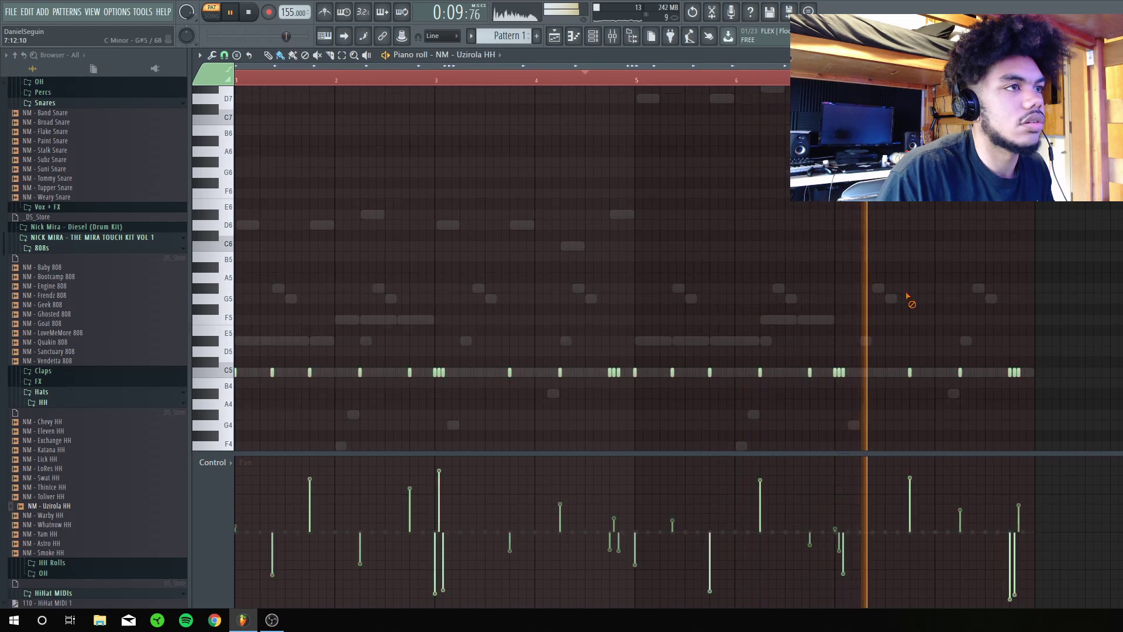
Remove the kick note at the start of bar 2 in NM - Bojangle Kick and extend the preceding note across the gap
{"action": "key", "text": "F6"}
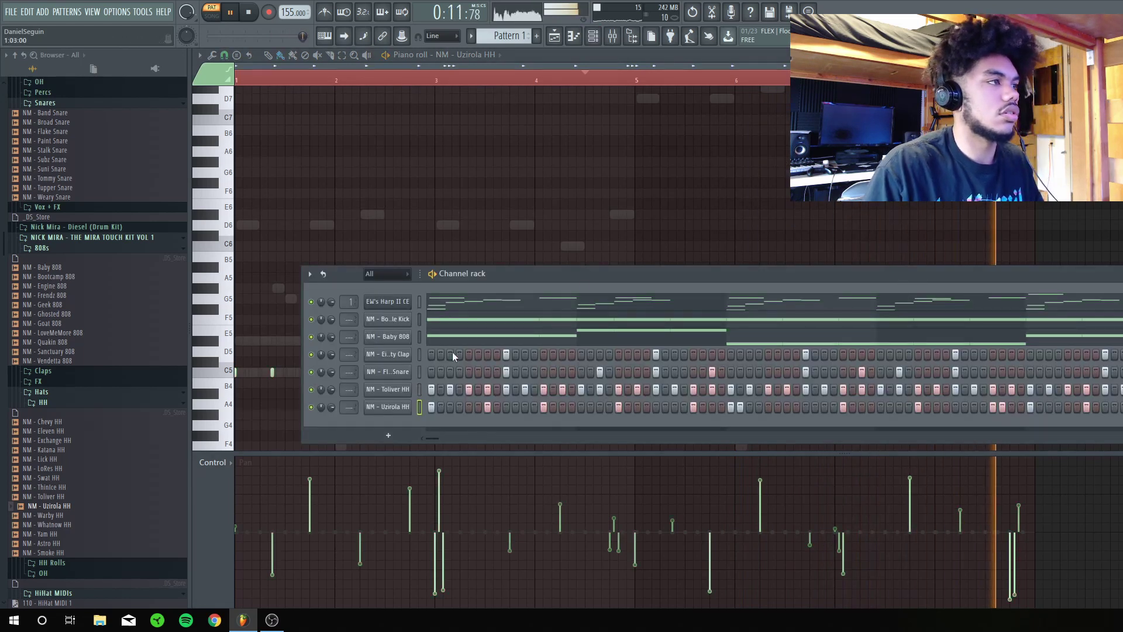
{"action": "key", "text": "F6"}
{"action": "scroll", "coordinate": [48, 391], "scroll_direction": "down", "scroll_amount": 2}
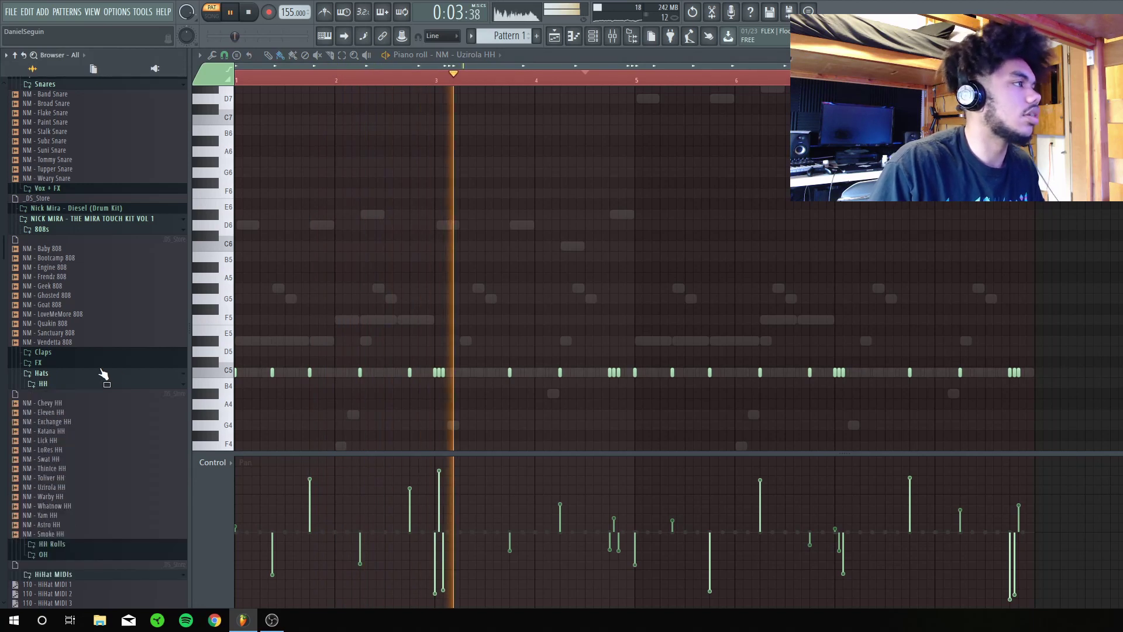
{"action": "key", "text": "F6"}
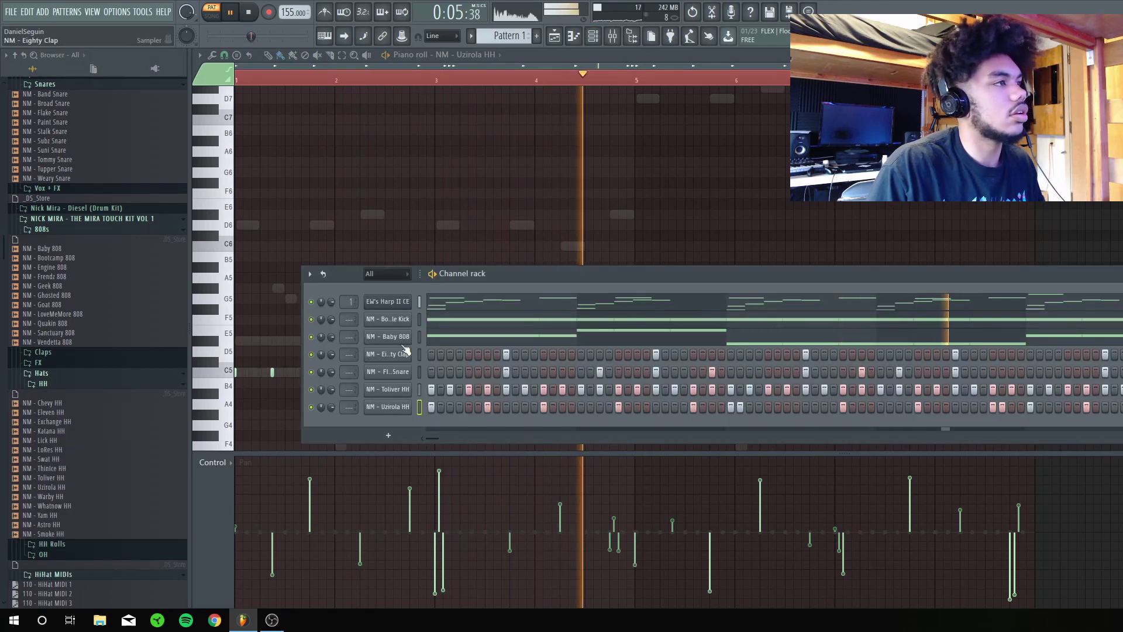
{"action": "left_click", "coordinate": [453, 326]}
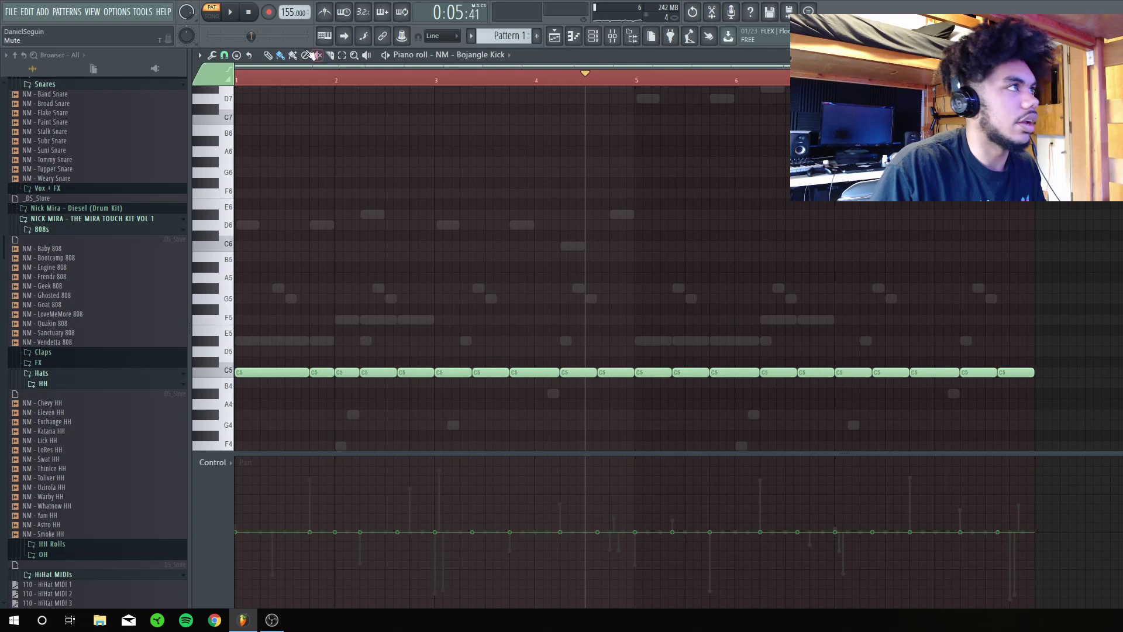
{"action": "key", "text": "space"}
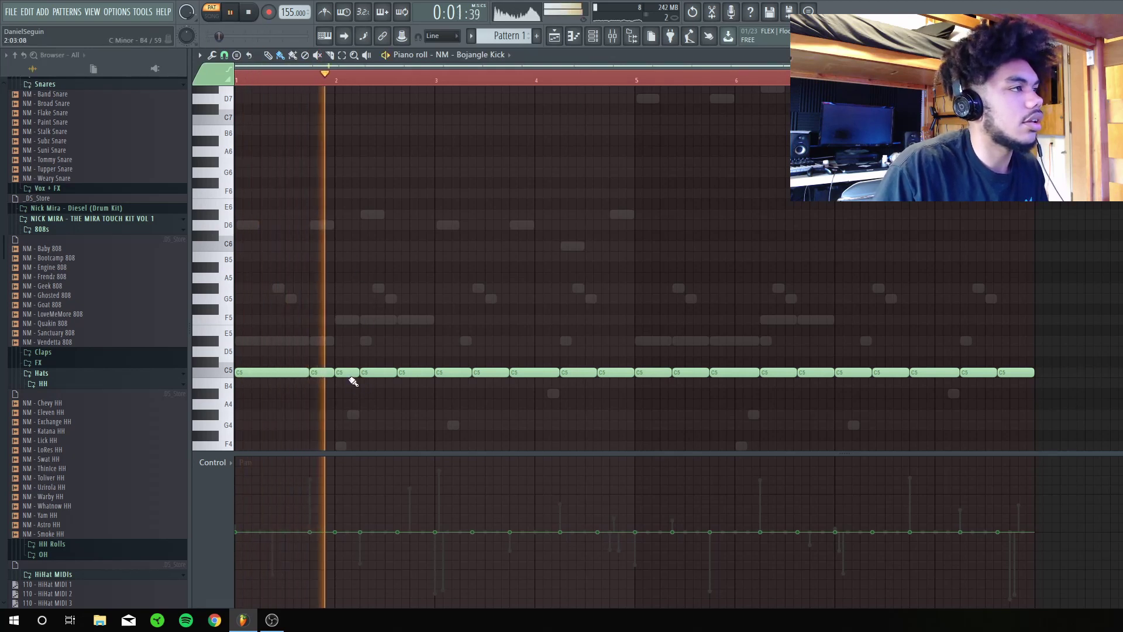
{"action": "key", "text": "space"}
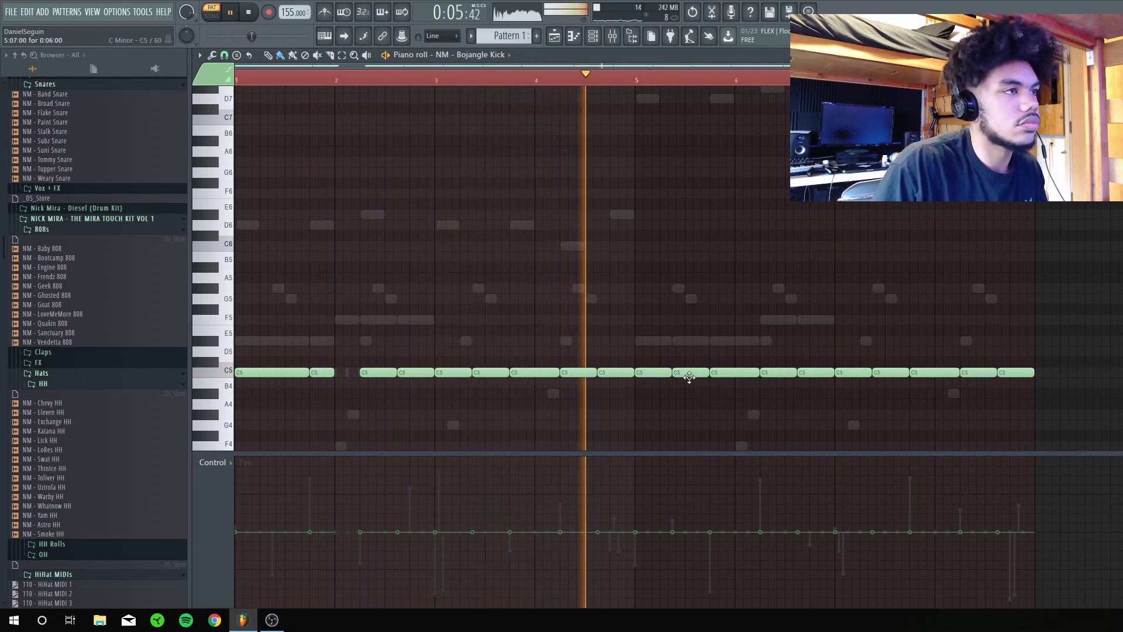
{"action": "key", "text": "ctrl+l"}
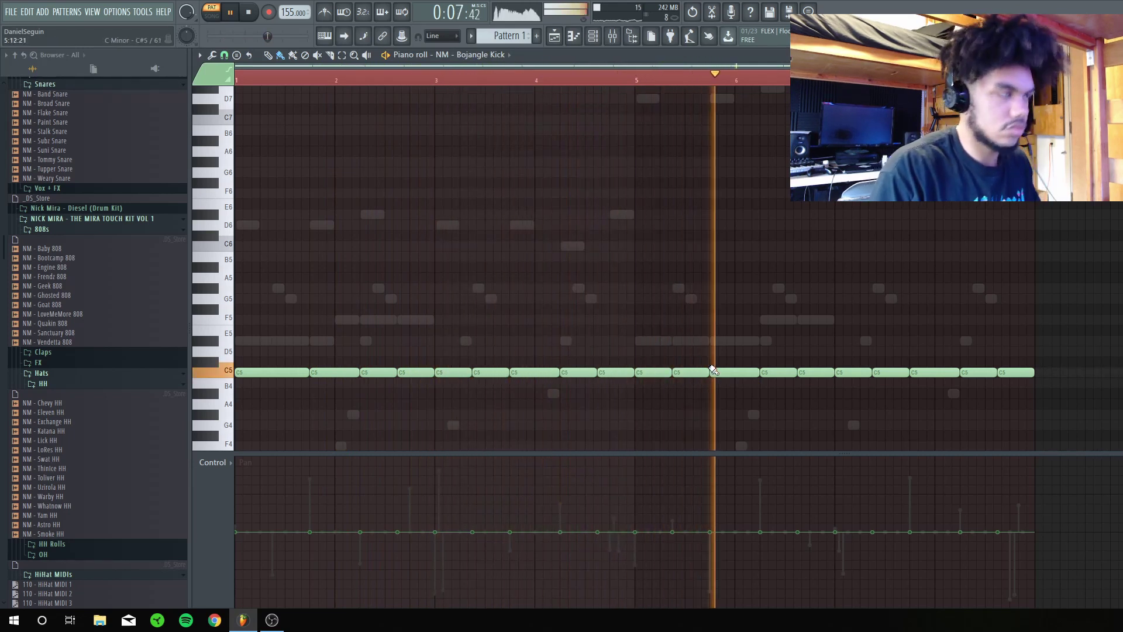
Stop playback, add a Container instrument as a new channel and load its Classic Strings preset
{"action": "key", "text": "F6"}
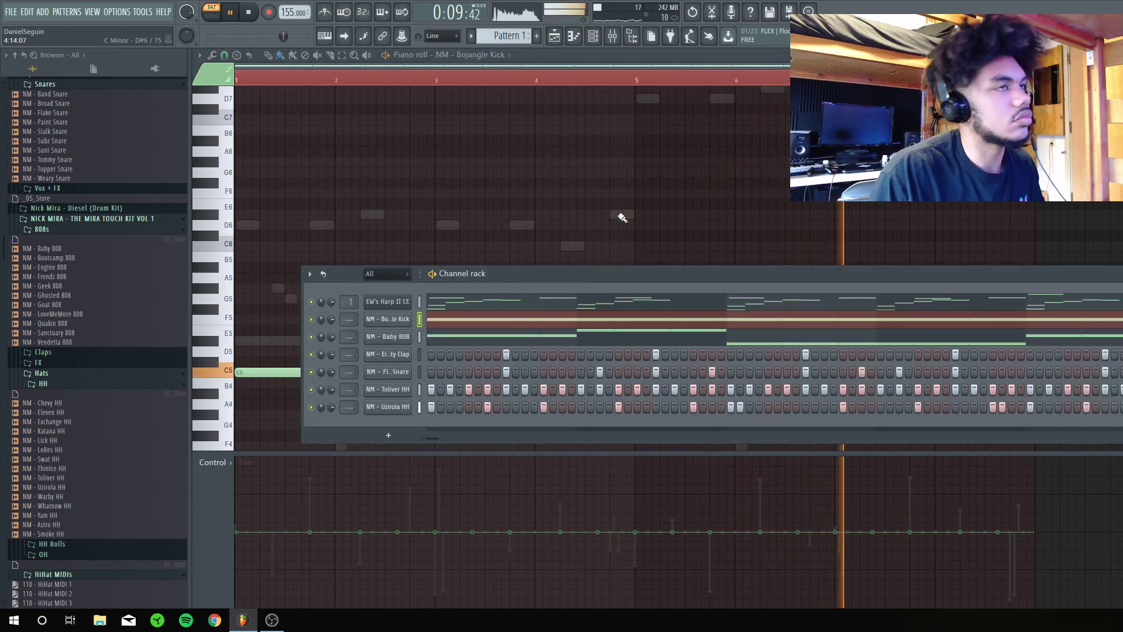
{"action": "key", "text": "F6"}
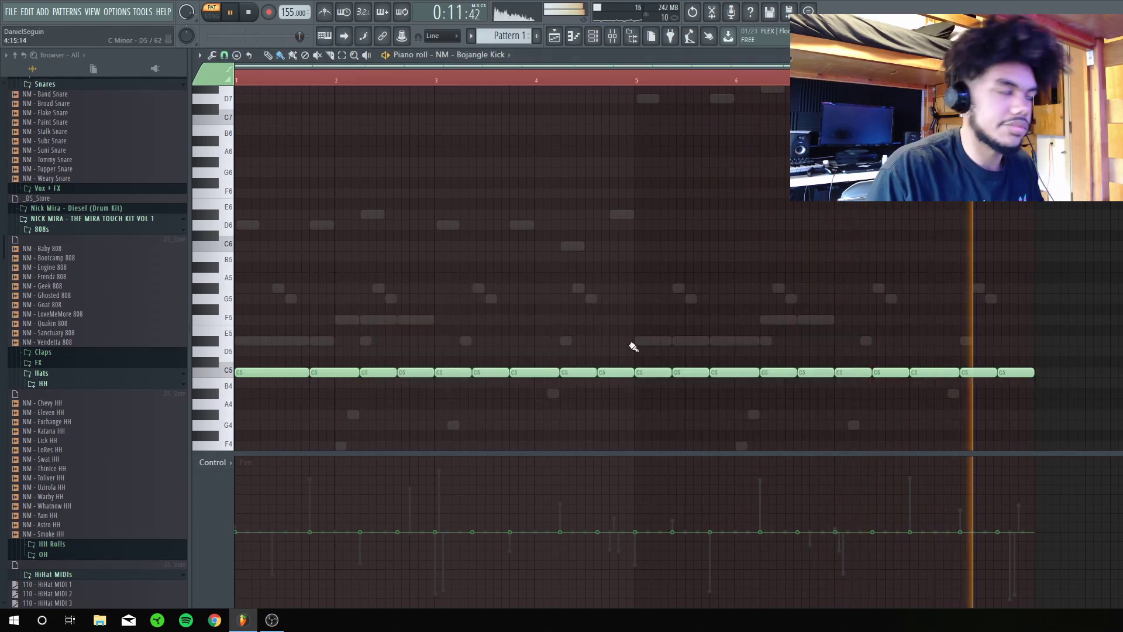
{"action": "key", "text": "F6"}
{"action": "key", "text": "space"}
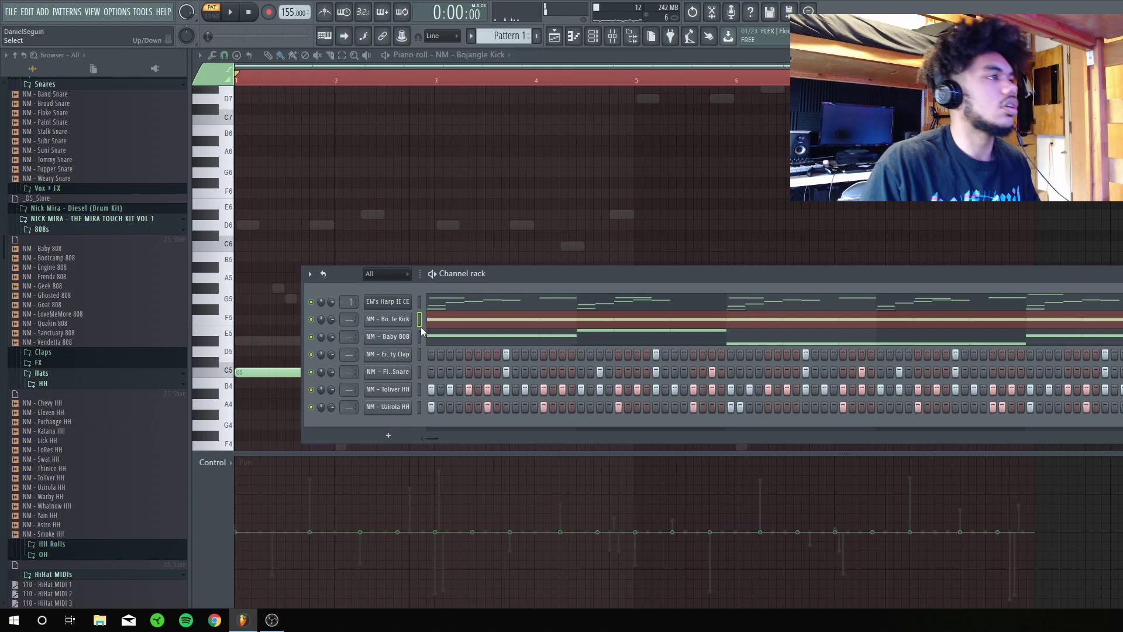
{"action": "left_click", "coordinate": [389, 437]}
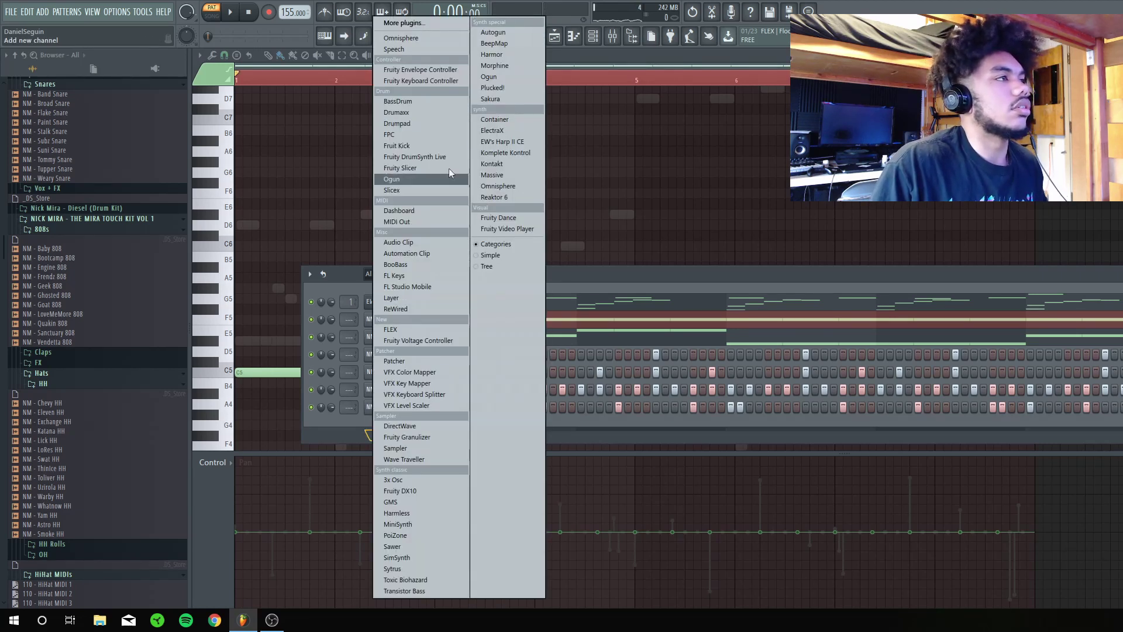
{"action": "left_click", "coordinate": [517, 122]}
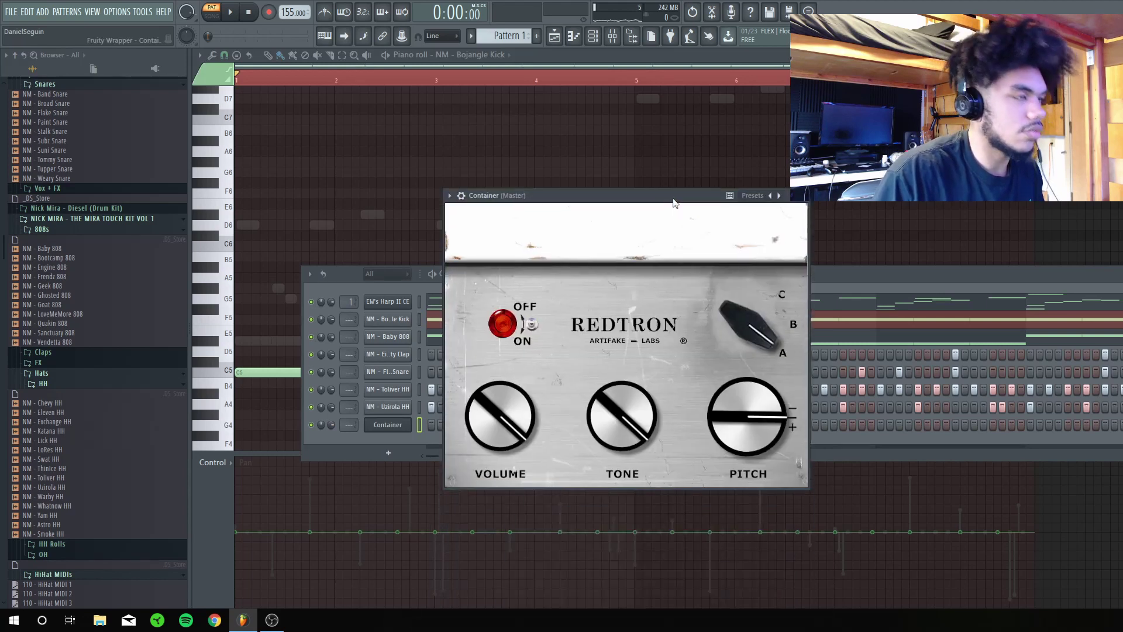
{"action": "left_click", "coordinate": [755, 192]}
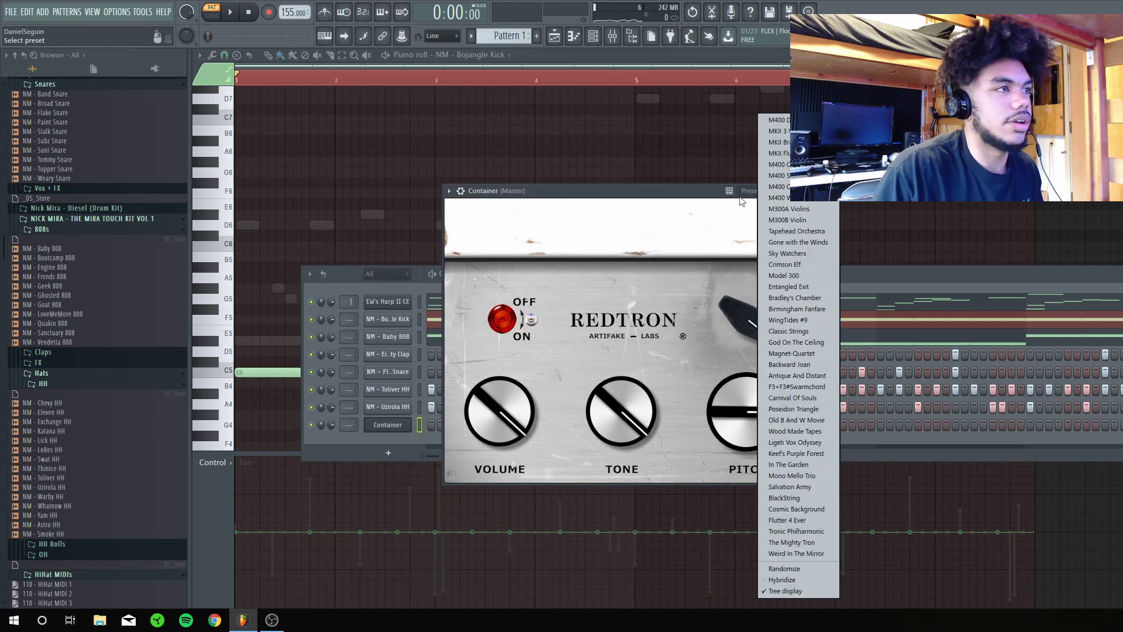
{"action": "left_click", "coordinate": [788, 331]}
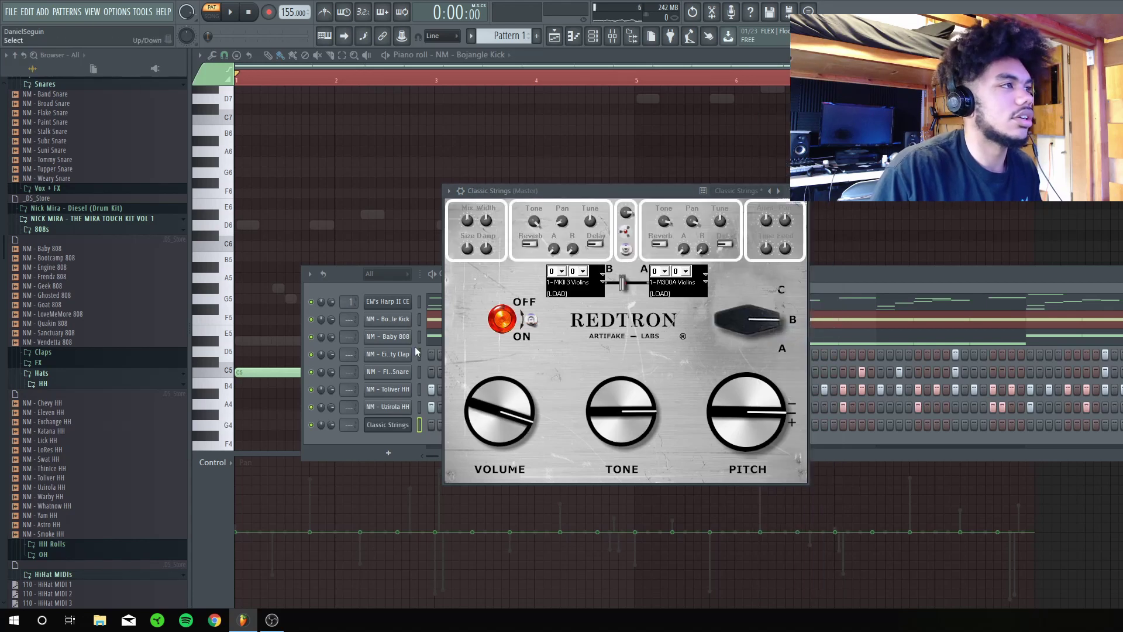
Copy the harp channel's melody into the Classic Strings channel
{"action": "left_click", "coordinate": [421, 303]}
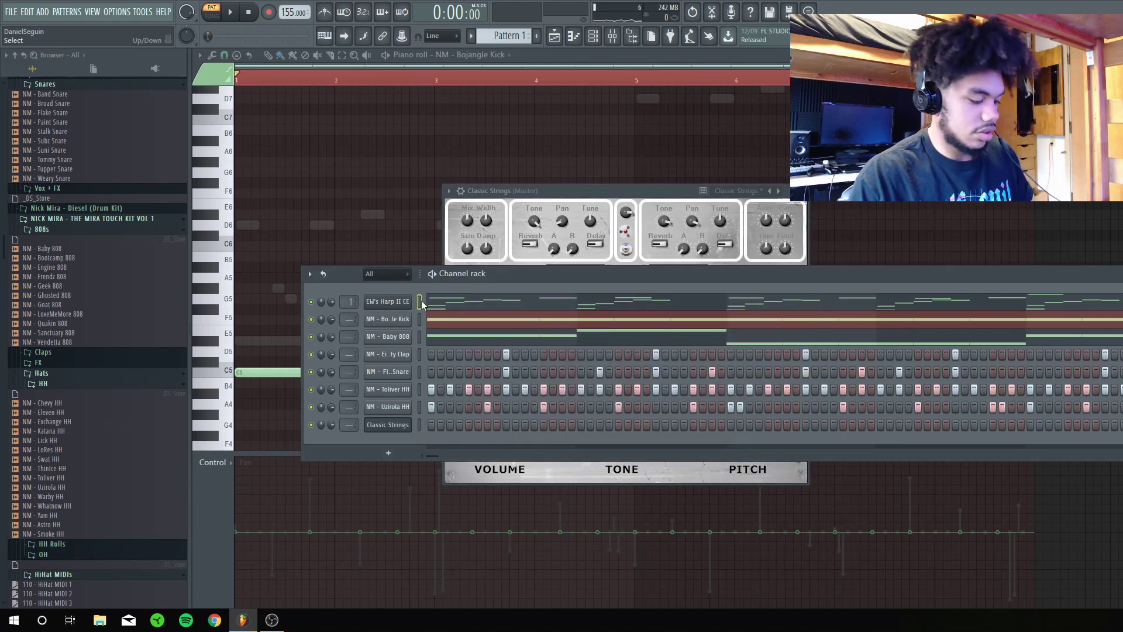
{"action": "left_click", "coordinate": [419, 426]}
{"action": "key", "text": "ctrl+v"}
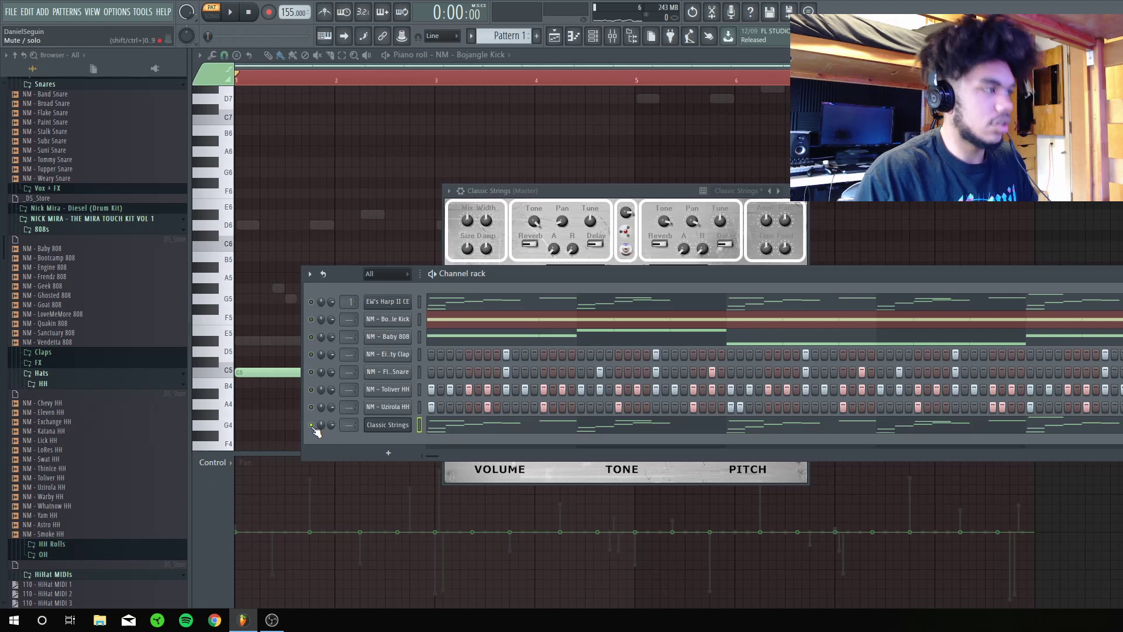
Solo the Classic Strings channel and move it directly below the harp channel
{"action": "key", "text": "alt+Up"}
{"action": "key", "text": "alt+Up"}
{"action": "key", "text": "alt+Up"}
{"action": "key", "text": "alt+Up"}
{"action": "key", "text": "alt+Up"}
{"action": "key", "text": "alt+Up"}
Play the pattern and audition the REDTRON presets WingTides #9, Sky Watchers, Model 300 and M300A Violins, settling on M400 Default Set
{"action": "key", "text": "space"}
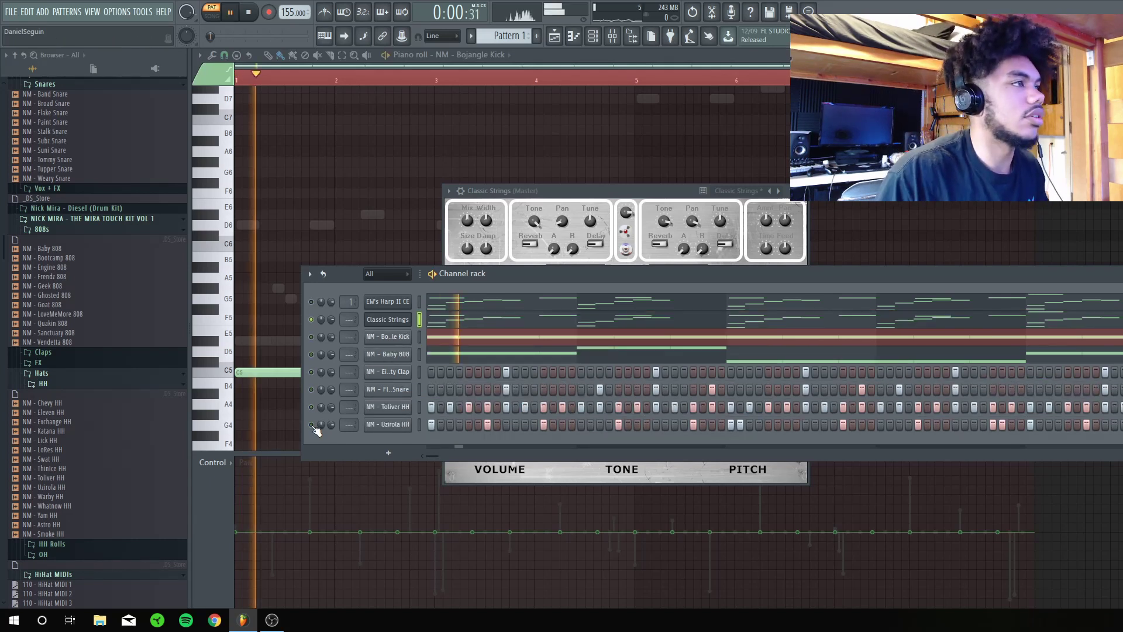
{"action": "key", "text": "F6"}
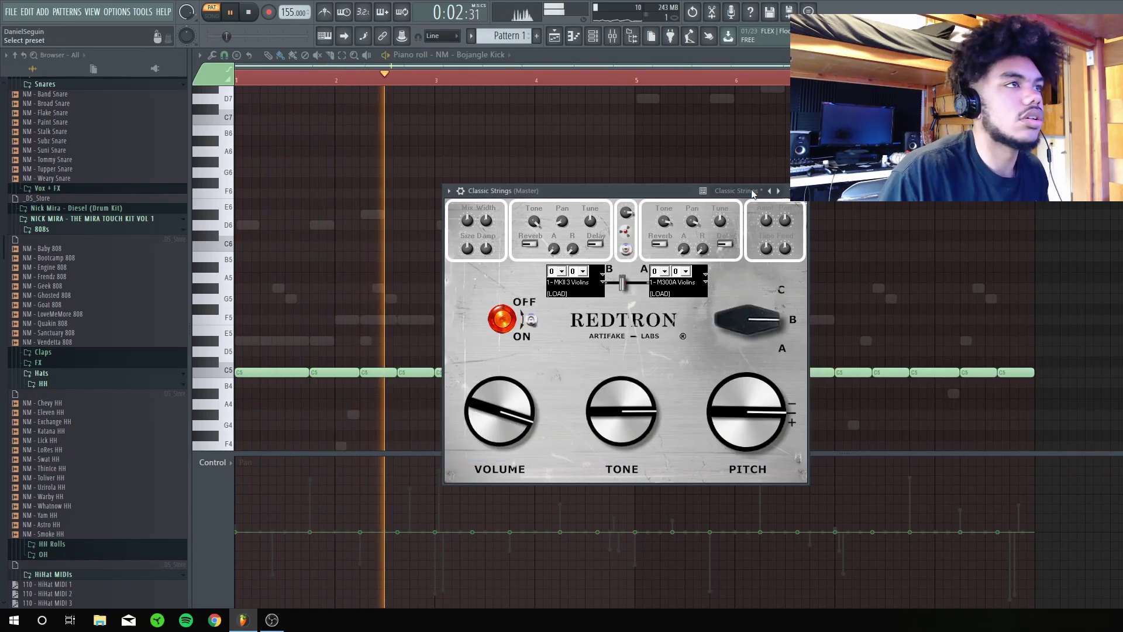
{"action": "left_click", "coordinate": [784, 325]}
{"action": "left_click", "coordinate": [734, 196]}
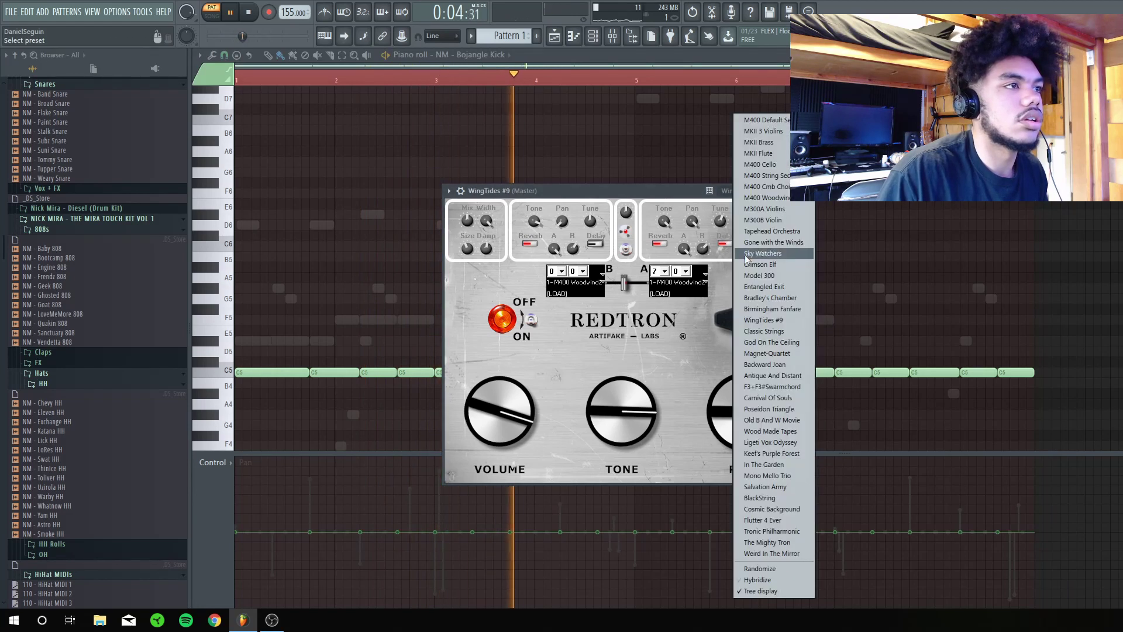
{"action": "left_click", "coordinate": [772, 260]}
{"action": "left_click", "coordinate": [754, 195]}
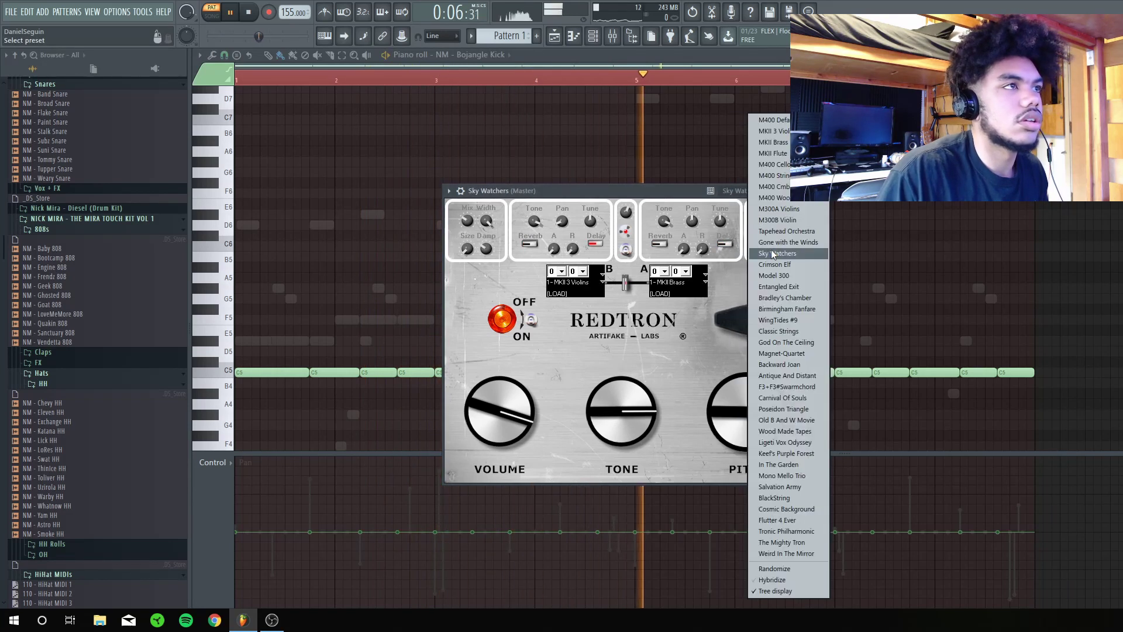
{"action": "left_click", "coordinate": [766, 279]}
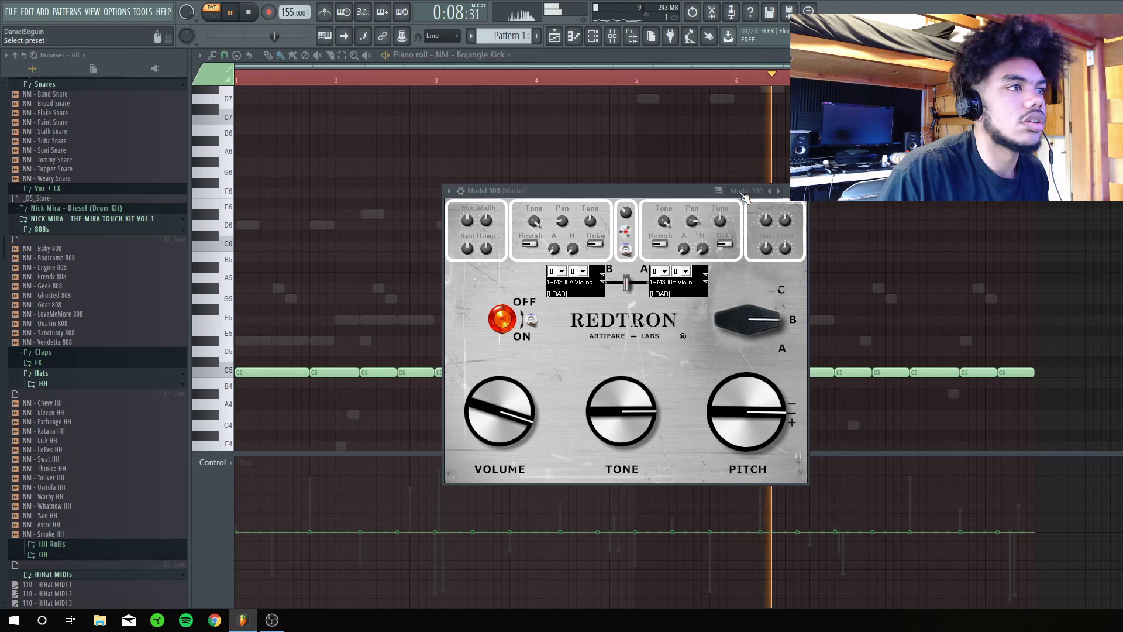
{"action": "left_click", "coordinate": [740, 196]}
{"action": "left_click", "coordinate": [760, 209]}
{"action": "left_click", "coordinate": [739, 193]}
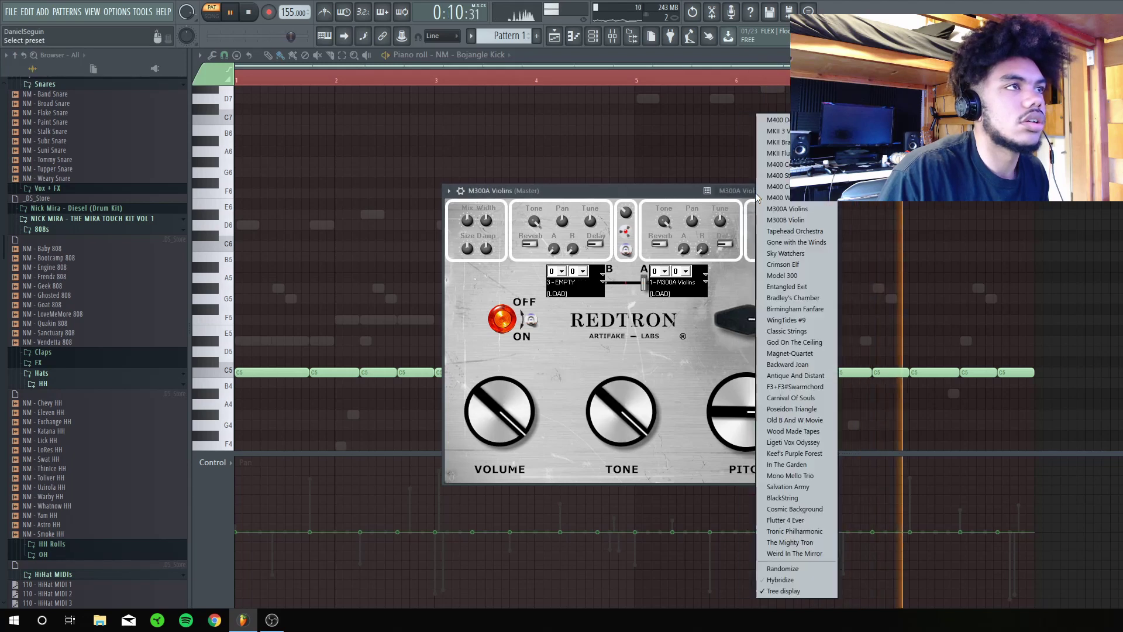
{"action": "left_click", "coordinate": [777, 120]}
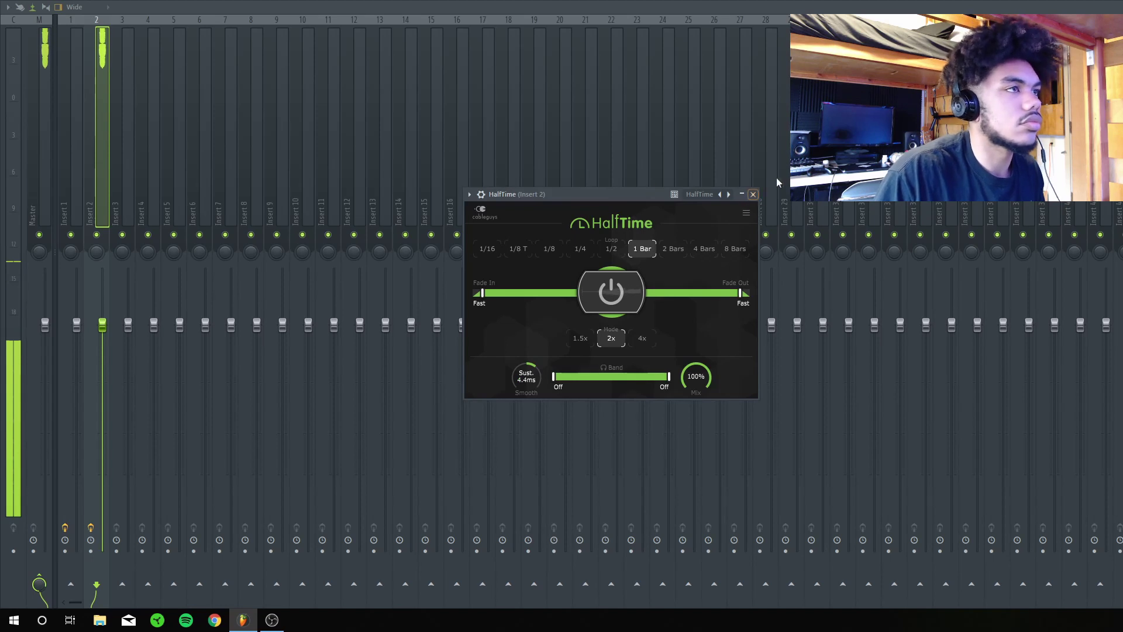
Close HalfTime and the mixer, and transpose the M400 Default Set channel's high melody notes in bars 5–8 down one octave
{"action": "left_click", "coordinate": [753, 194]}
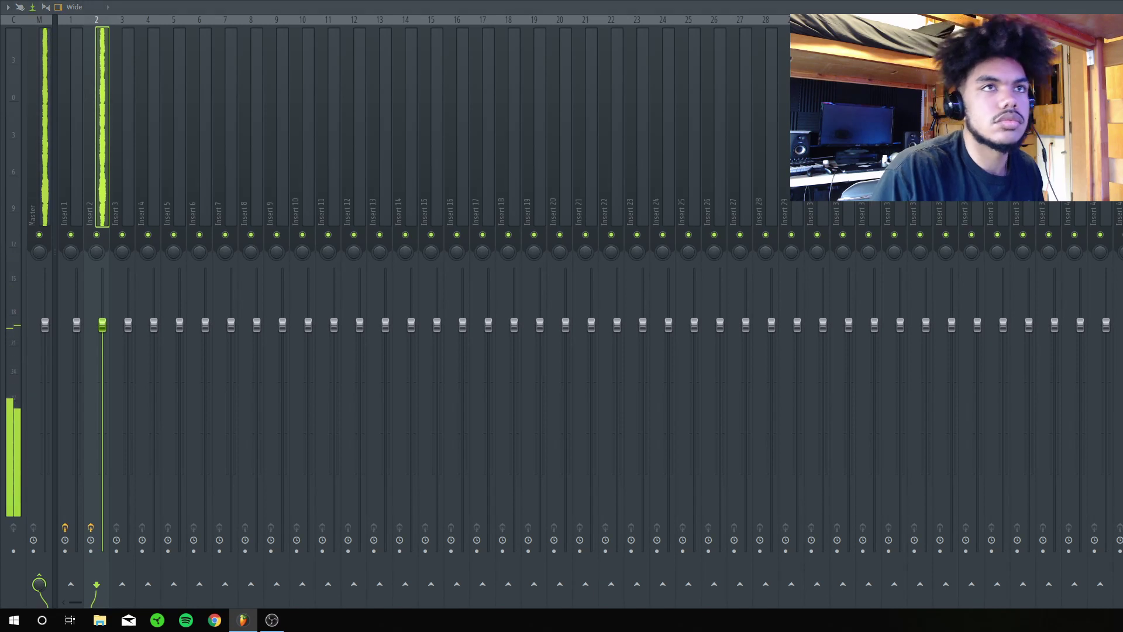
{"action": "key", "text": "F9"}
{"action": "scroll", "coordinate": [1078, 220], "scroll_direction": "up", "scroll_amount": 2}
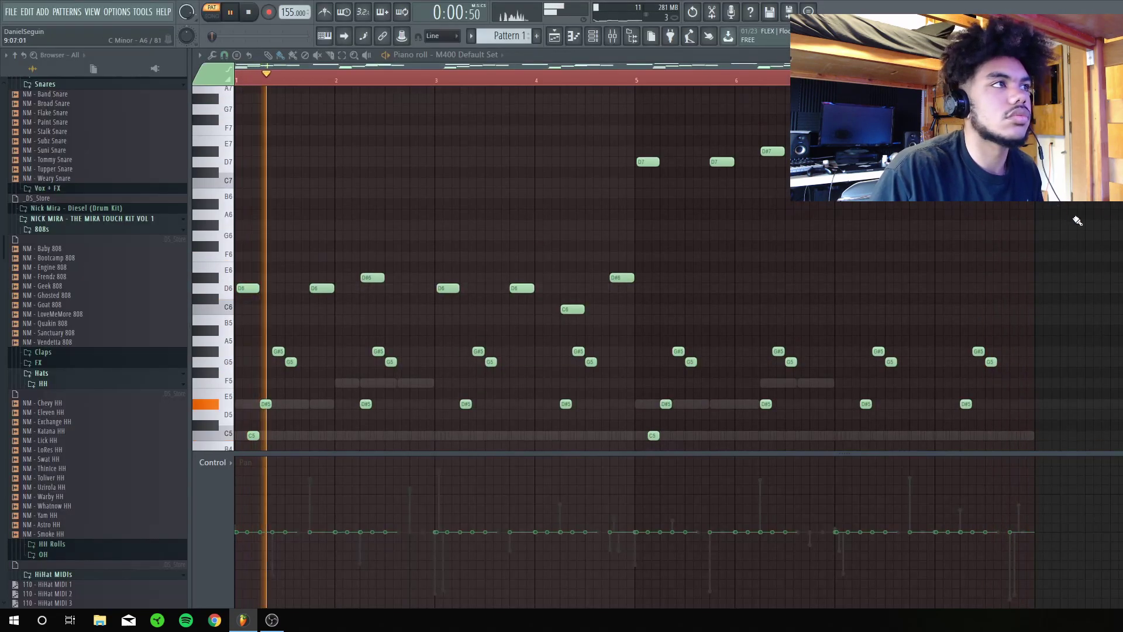
{"action": "scroll", "coordinate": [923, 236], "scroll_direction": "down", "scroll_amount": 1}
{"action": "scroll", "coordinate": [923, 237], "scroll_direction": "down", "scroll_amount": 4}
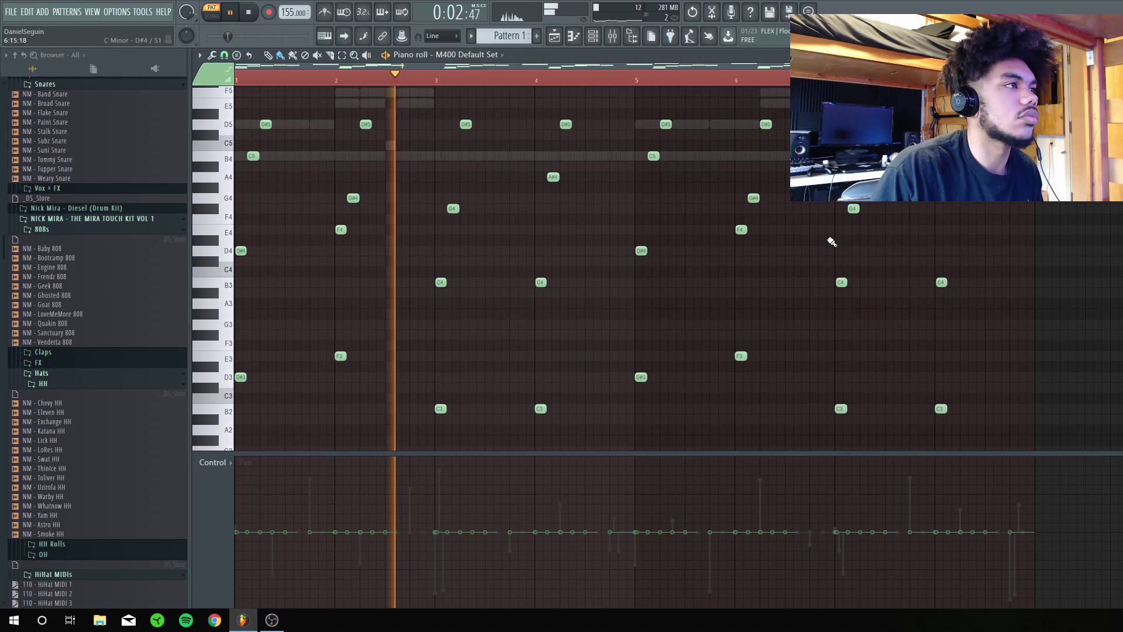
{"action": "scroll", "coordinate": [829, 241], "scroll_direction": "up", "scroll_amount": 2}
{"action": "scroll", "coordinate": [828, 238], "scroll_direction": "up", "scroll_amount": 4}
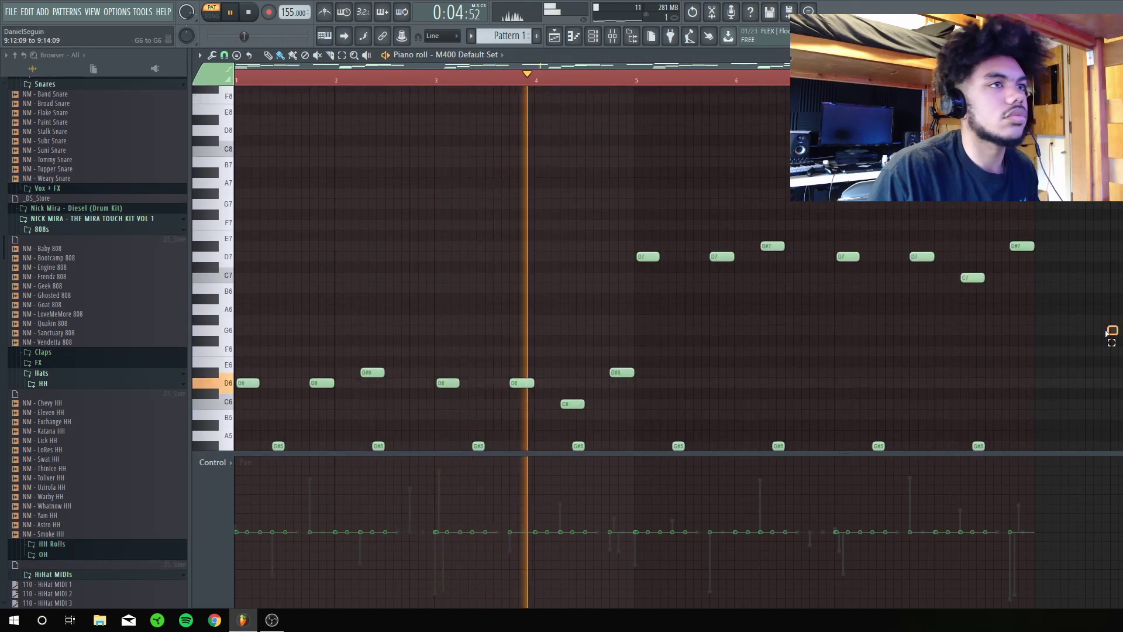
{"action": "left_click_drag", "start_coordinate": [1110, 333], "coordinate": [640, 169]}
{"action": "key", "text": "ctrl+Down"}
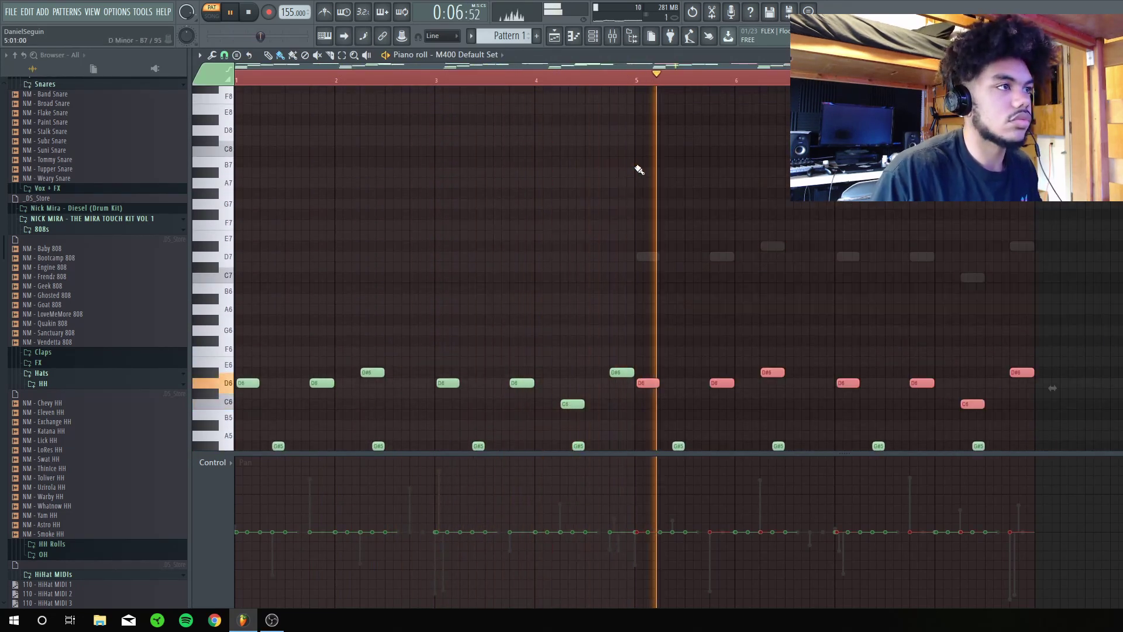
{"action": "key", "text": "ctrl+d"}
{"action": "scroll", "coordinate": [707, 268], "scroll_direction": "down", "scroll_amount": 2}
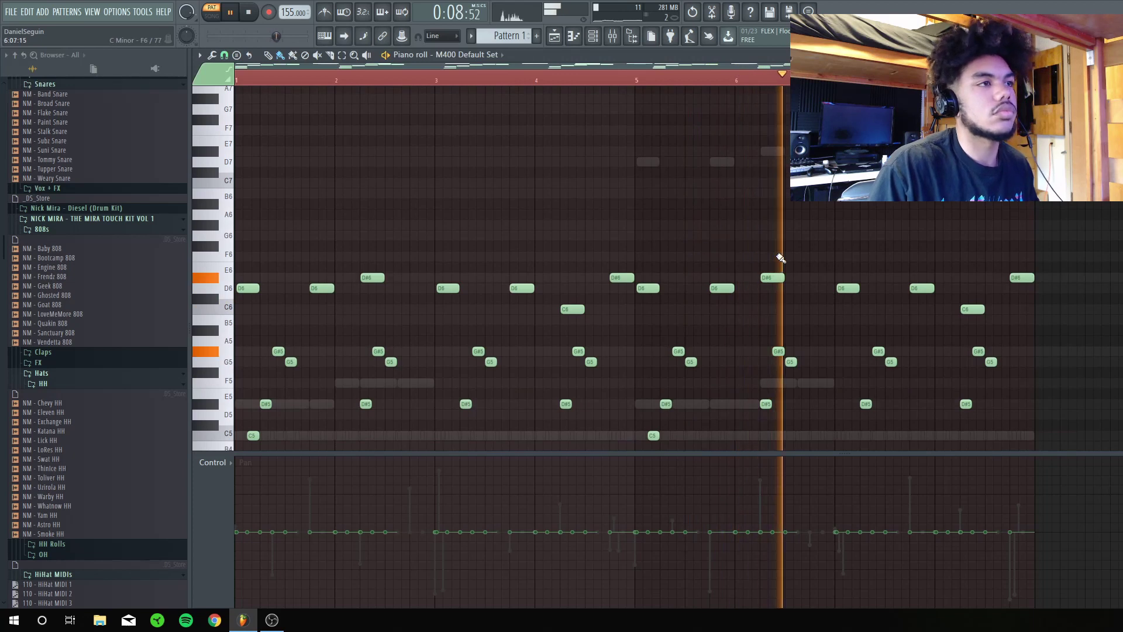
{"action": "scroll", "coordinate": [782, 253], "scroll_direction": "down", "scroll_amount": 4}
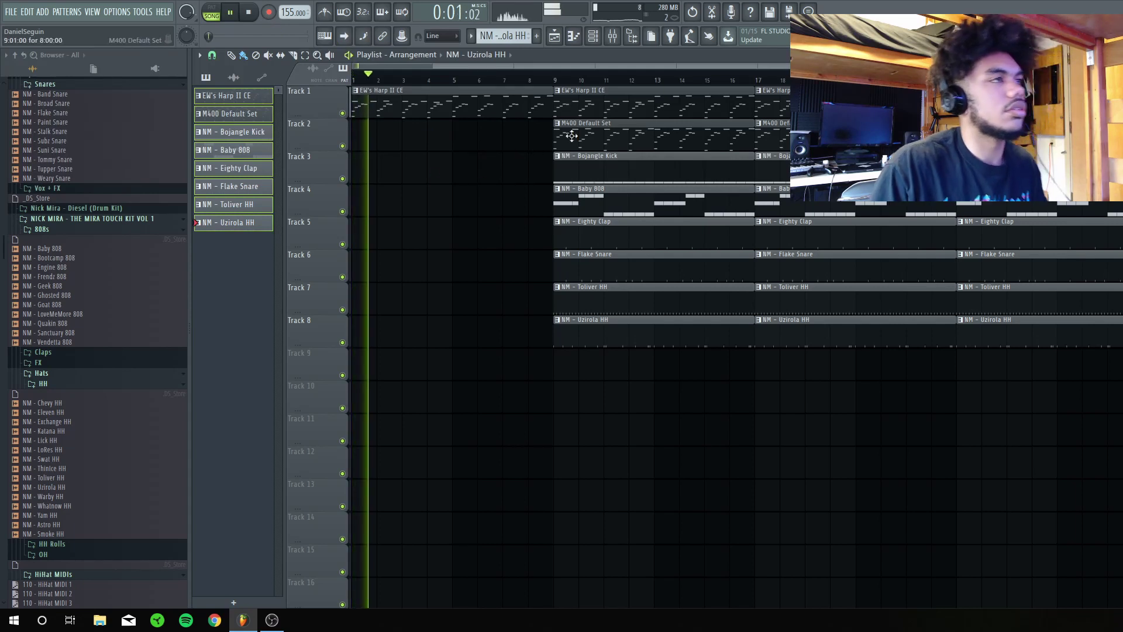
Remove the Bojangle Kick, Baby 808 and Flake Snare clips from bars 9–16 of the playlist
{"action": "right_click", "coordinate": [590, 171]}
{"action": "key", "text": "ctrl+z"}
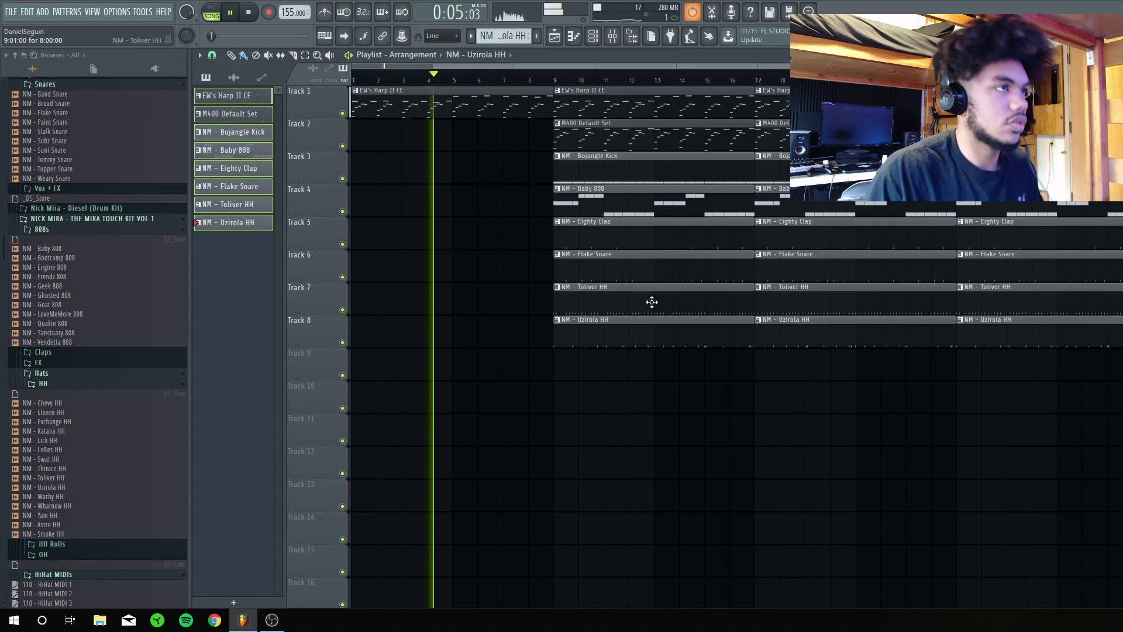
{"action": "right_click", "coordinate": [637, 186]}
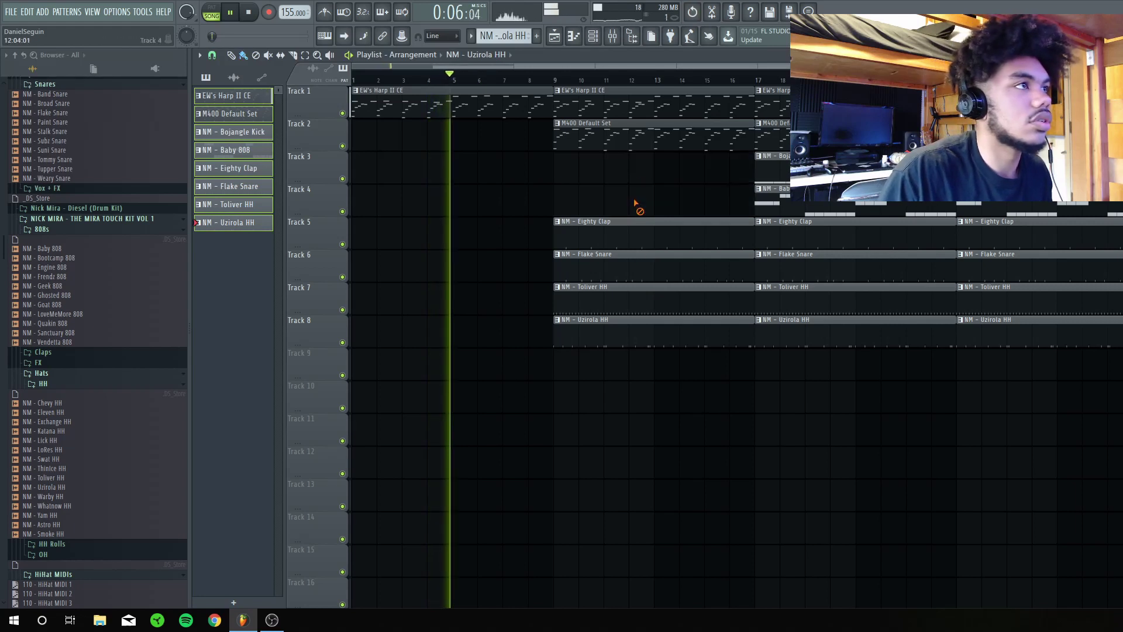
{"action": "right_click", "coordinate": [637, 275]}
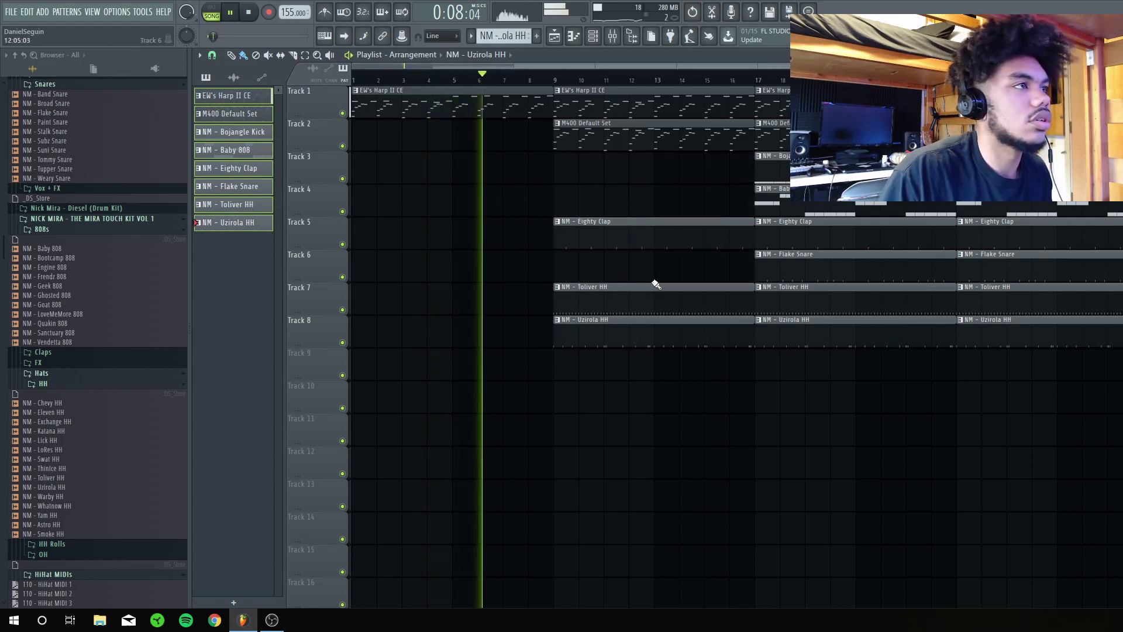
Trim the start of the first Toliver HH clip on Track 7 from bar 9 to bar 13
{"action": "right_click", "coordinate": [588, 297]}
{"action": "key", "text": "ctrl+z"}
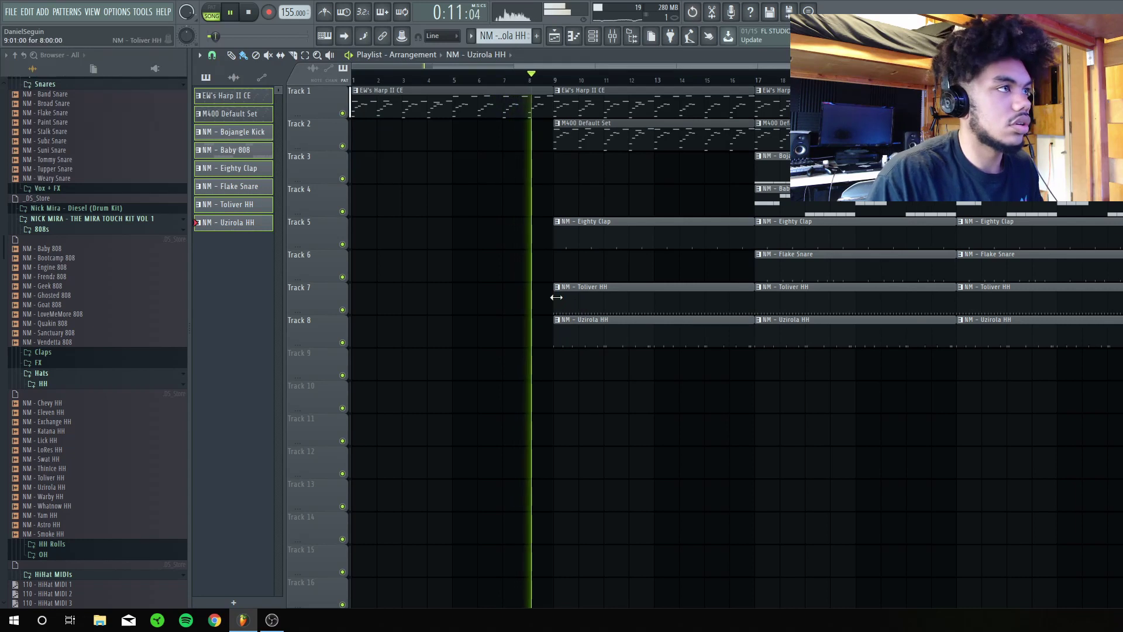
{"action": "left_click_drag", "start_coordinate": [556, 298], "coordinate": [654, 306]}
{"action": "right_click", "coordinate": [647, 279]}
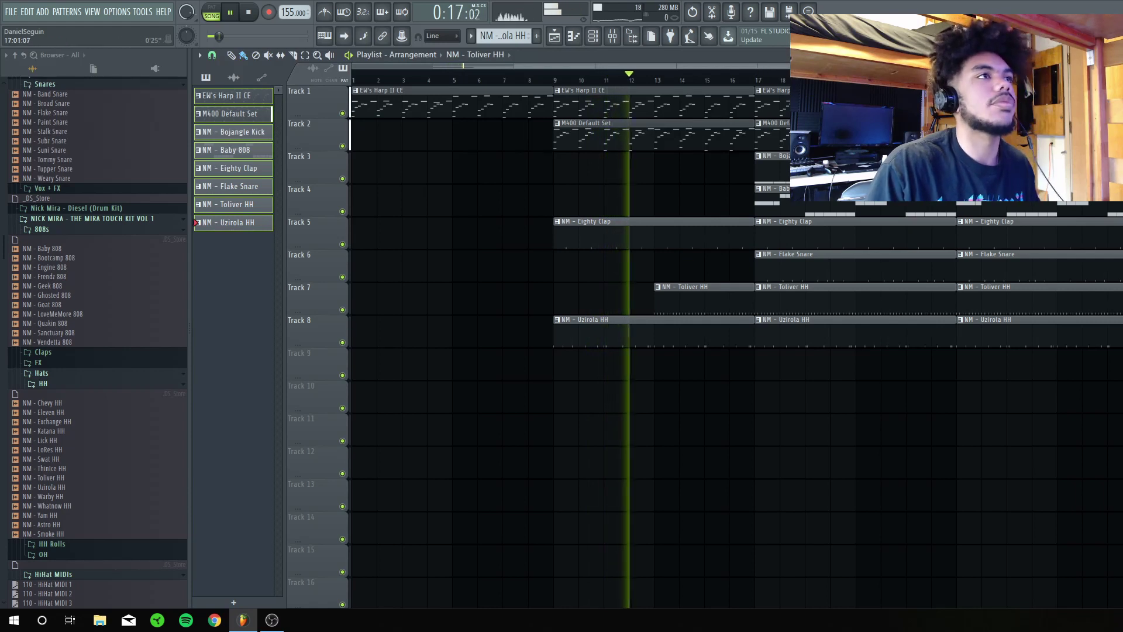
Add a Flake Snare clip at bar 9 on Track 6 and trim its start to bar 13
{"action": "scroll", "coordinate": [757, 75], "scroll_direction": "down", "scroll_amount": 3}
{"action": "scroll", "coordinate": [681, 153], "scroll_direction": "down", "scroll_amount": 1}
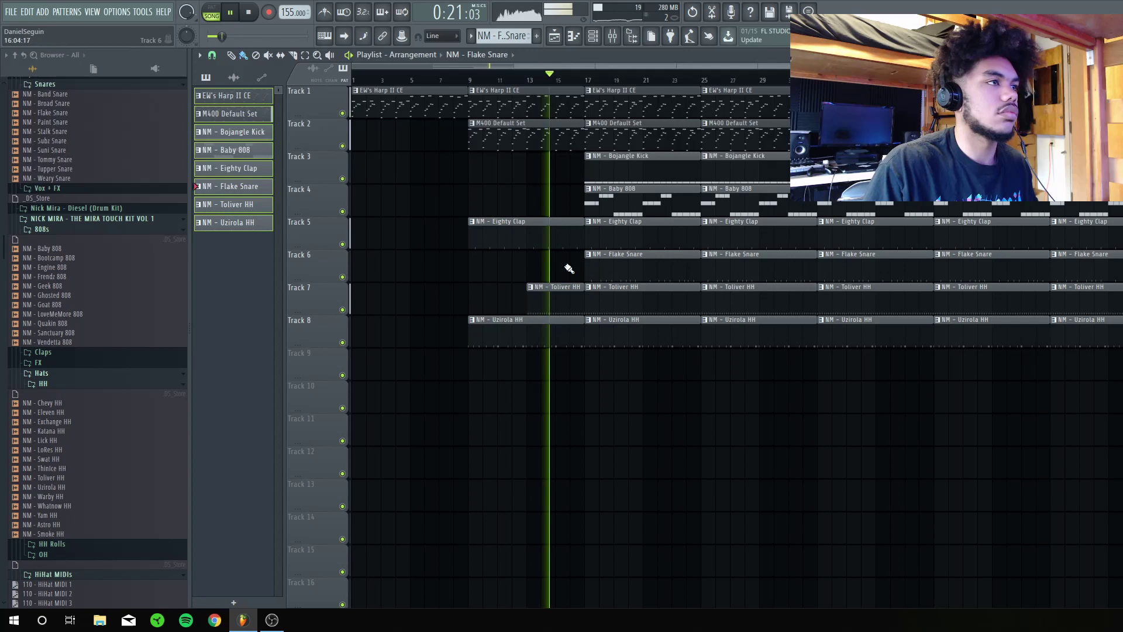
{"action": "left_click", "coordinate": [471, 265]}
{"action": "left_click_drag", "start_coordinate": [469, 263], "coordinate": [527, 266]}
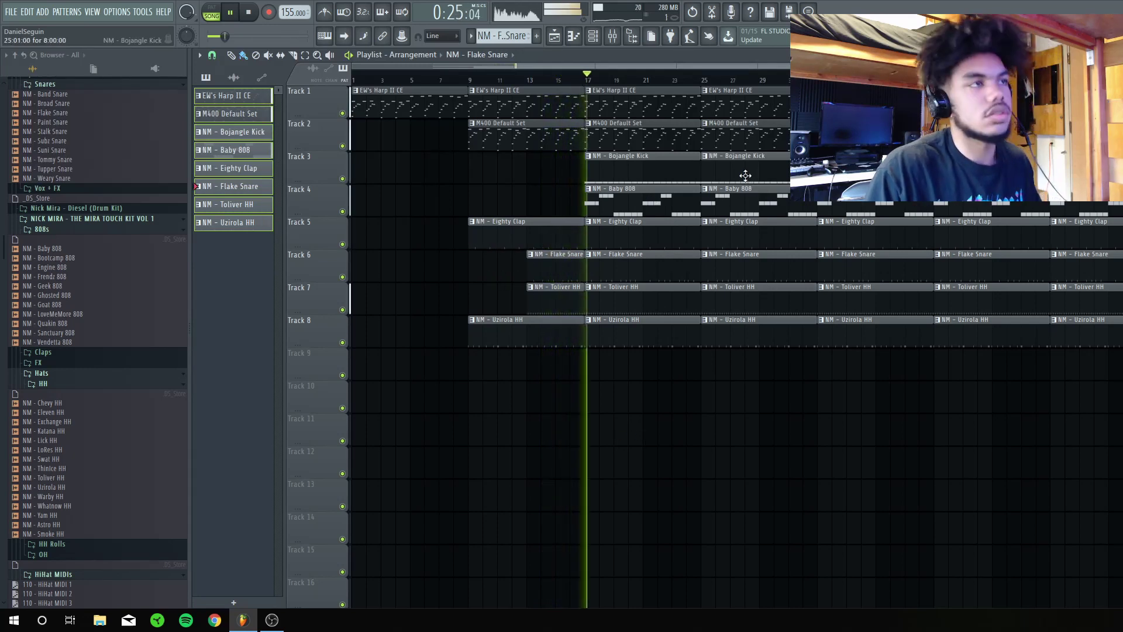
Try trimming the start of the clap, snare and hi-hat clips at bar 25 to about bar 26
{"action": "key", "text": "F6"}
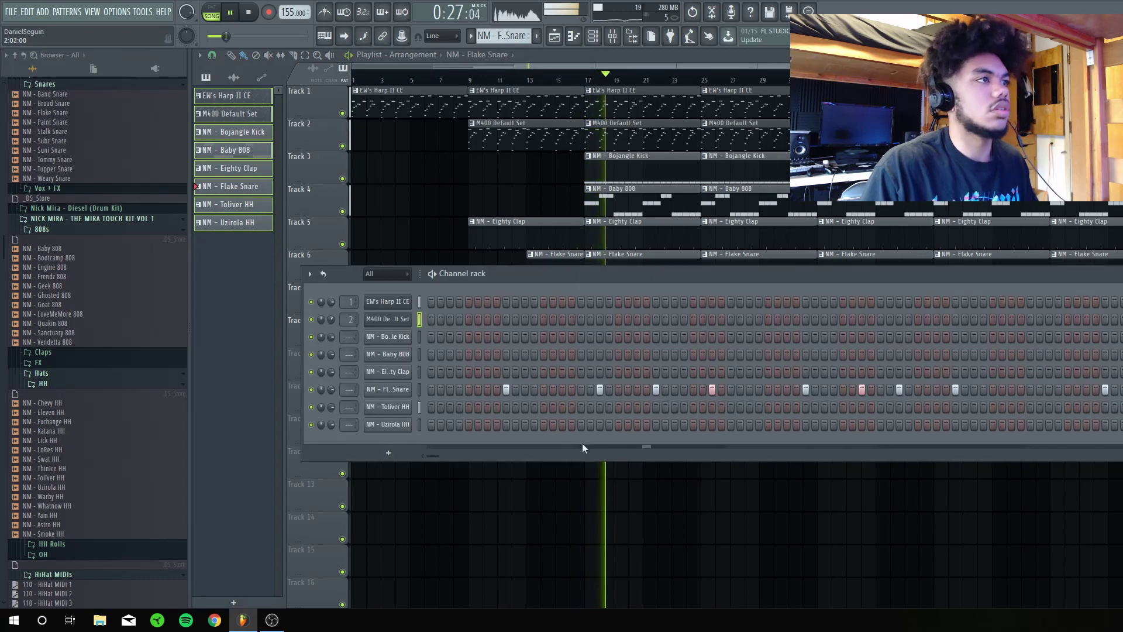
{"action": "key", "text": "F6"}
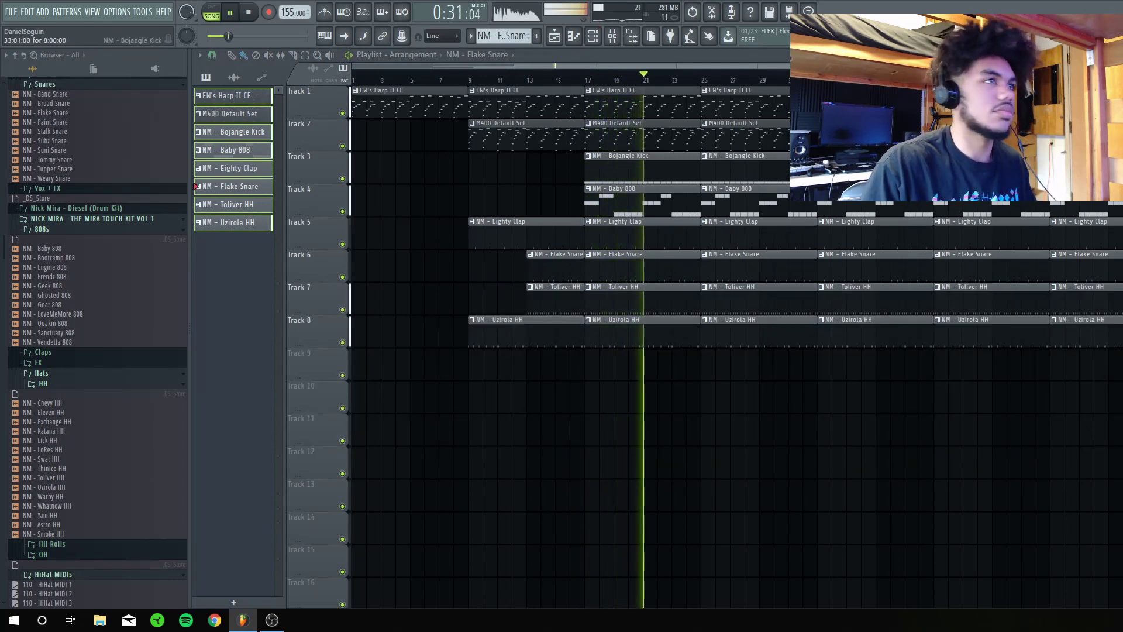
{"action": "scroll", "coordinate": [772, 84], "scroll_direction": "up", "scroll_amount": 1}
{"action": "left_click_drag", "start_coordinate": [714, 399], "coordinate": [706, 244]}
{"action": "left_click", "coordinate": [715, 402]}
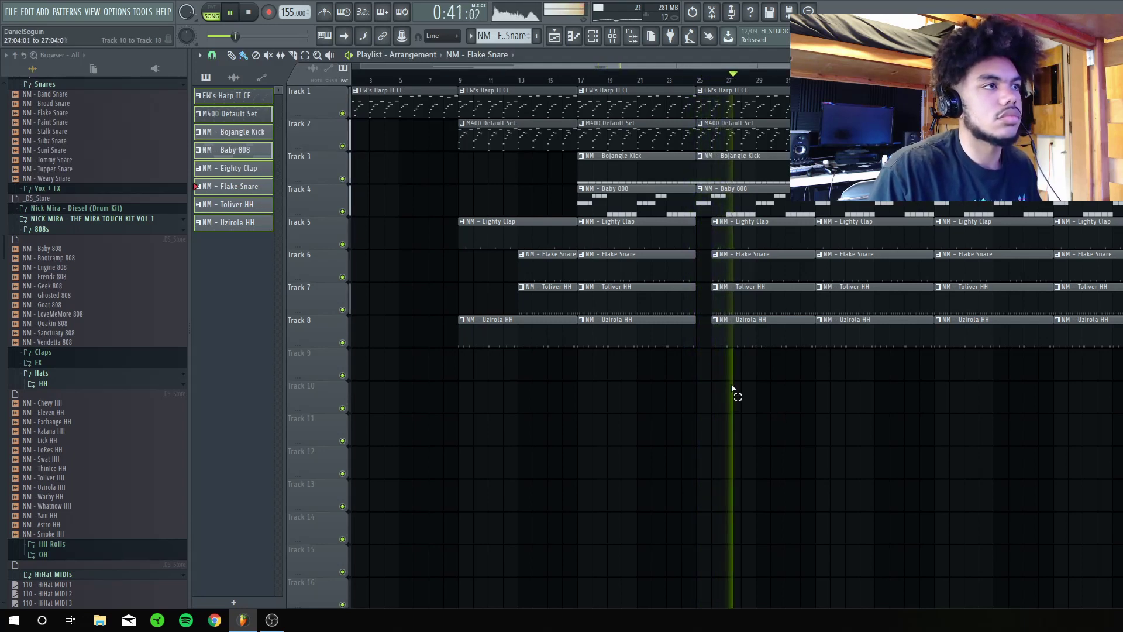
Remove the stray Flake Snare clip on Track 11 and extend the trimmed drum clips back to bar 25
{"action": "left_click_drag", "start_coordinate": [732, 388], "coordinate": [728, 278]}
{"action": "left_click_drag", "start_coordinate": [759, 430], "coordinate": [727, 298]}
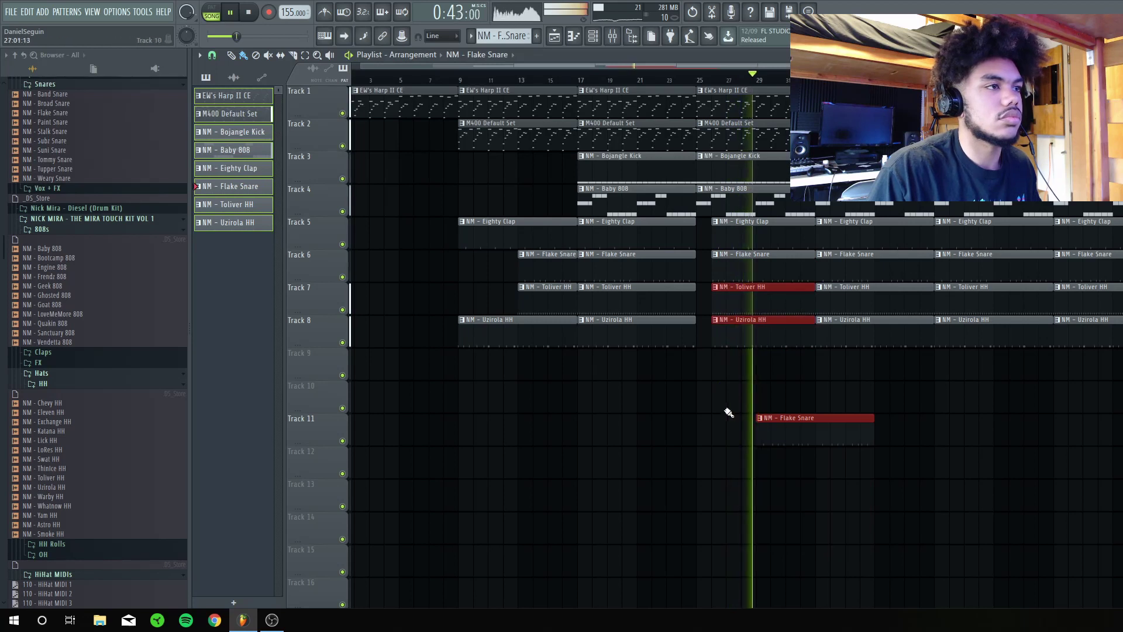
{"action": "right_click", "coordinate": [762, 426]}
{"action": "left_click_drag", "start_coordinate": [762, 426], "coordinate": [694, 254]}
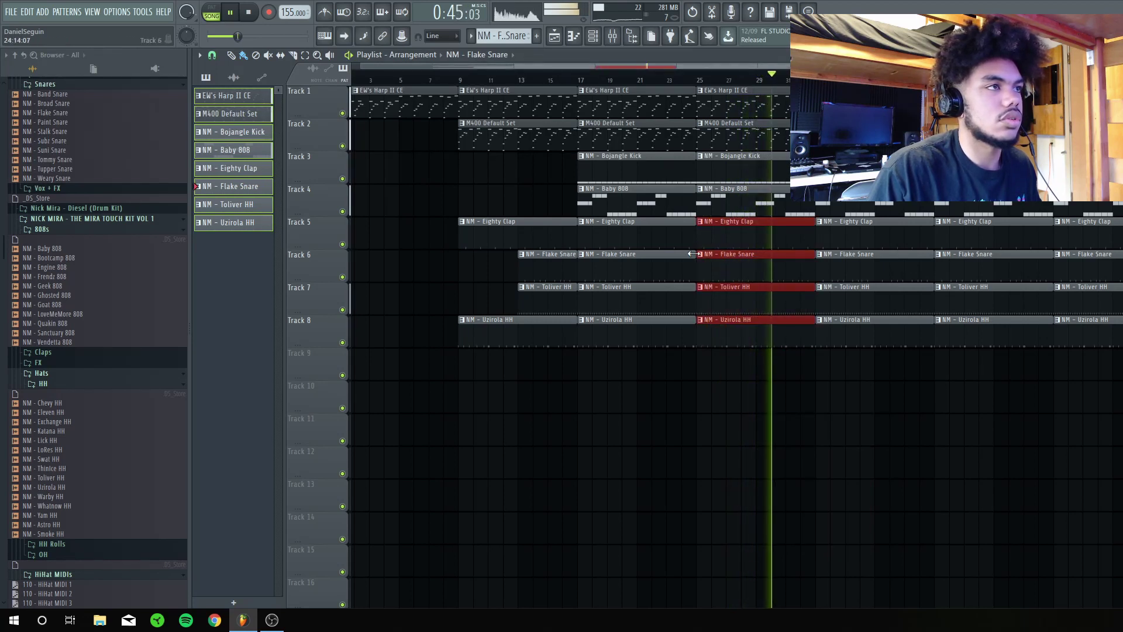
{"action": "key", "text": "ctrl+d"}
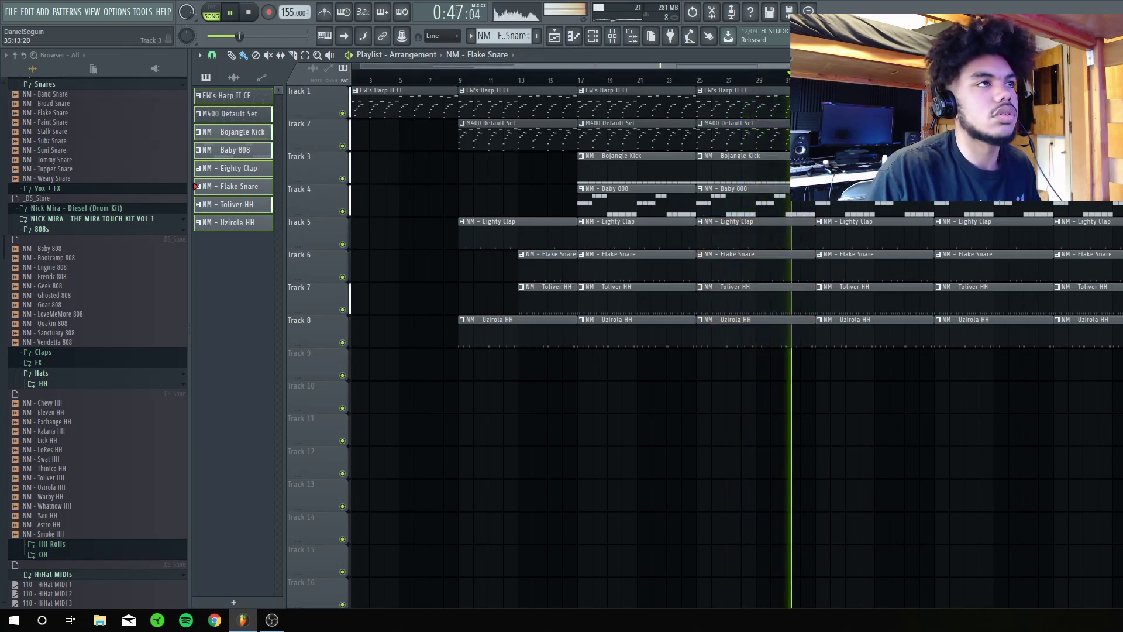
Remove the M400 Default Set, Bojangle Kick, Flake Snare and Toliver HH clips from bars 33–40
{"action": "right_click", "coordinate": [874, 277]}
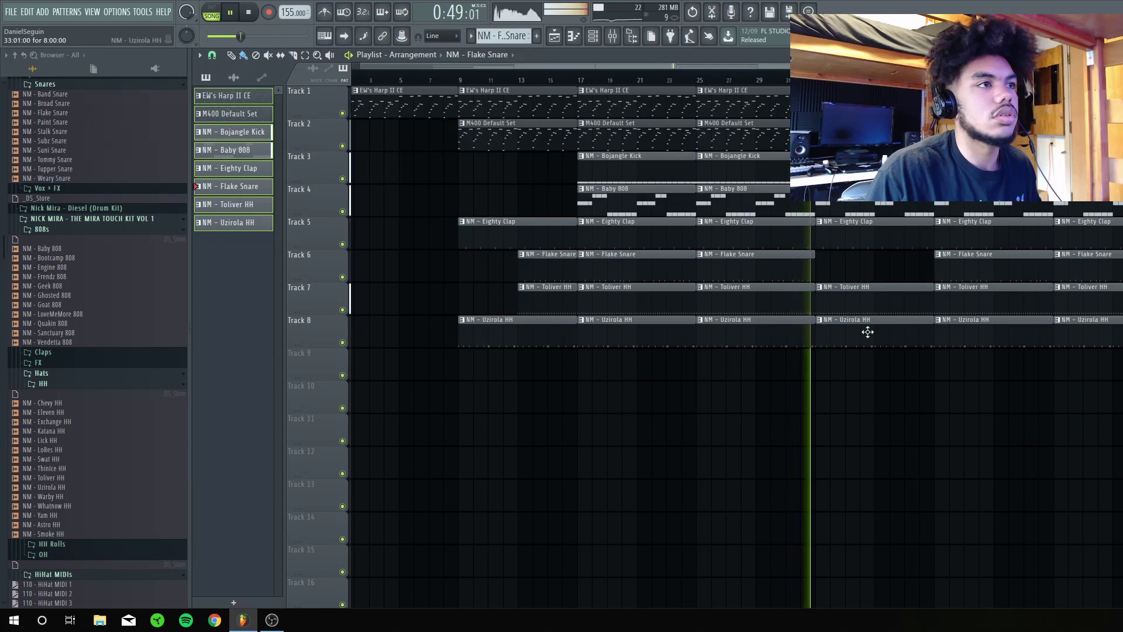
{"action": "right_click", "coordinate": [854, 305]}
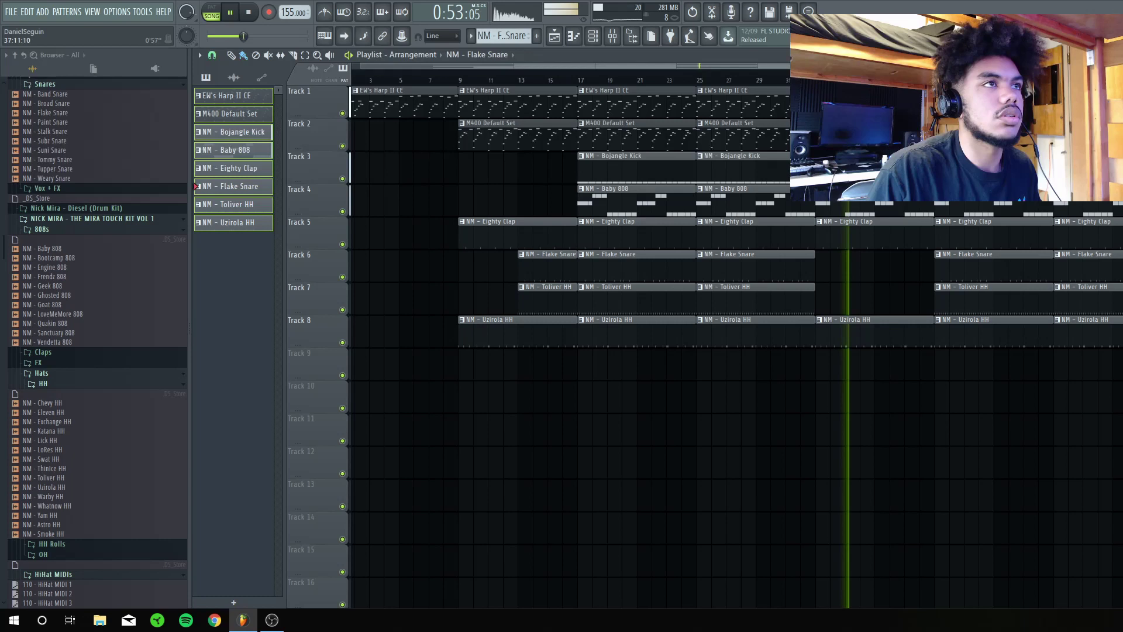
{"action": "scroll", "coordinate": [886, 170], "scroll_direction": "up", "scroll_amount": 3}
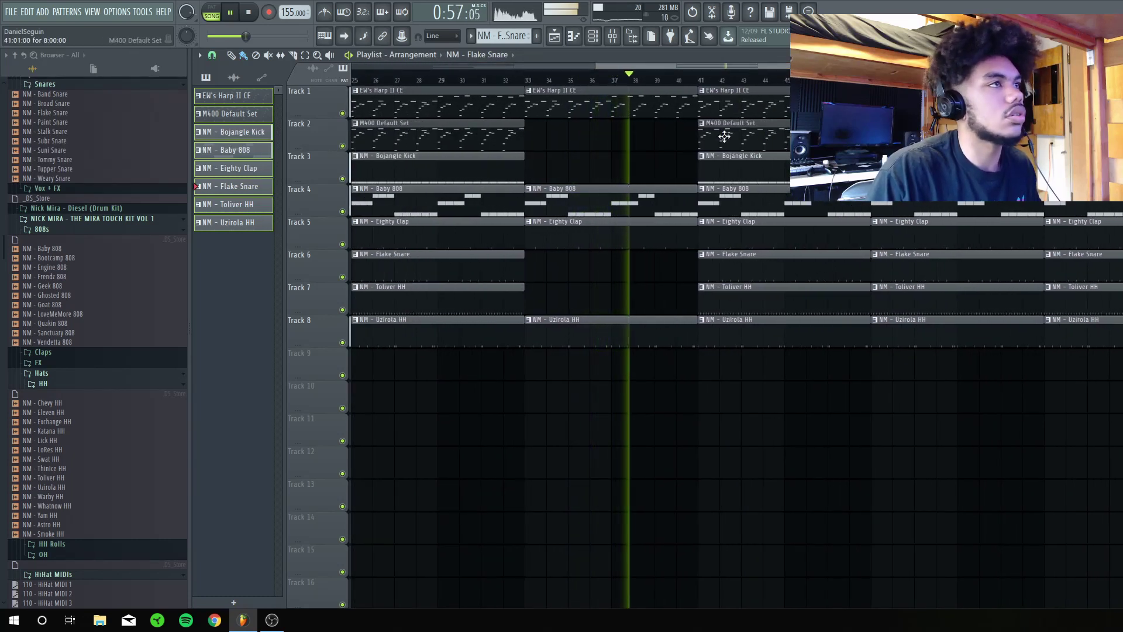
Stop playback, make the EW's Harp II CE clip at bar 33 unique and recolor it purple
{"action": "key", "text": "space"}
{"action": "left_click", "coordinate": [528, 90]}
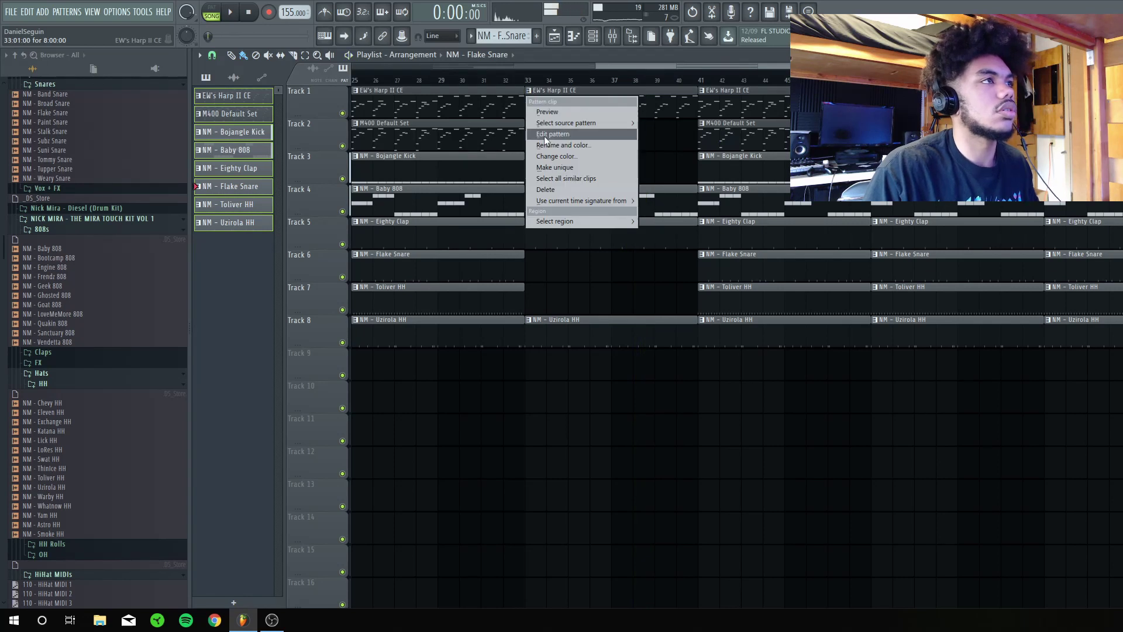
{"action": "left_click", "coordinate": [563, 167]}
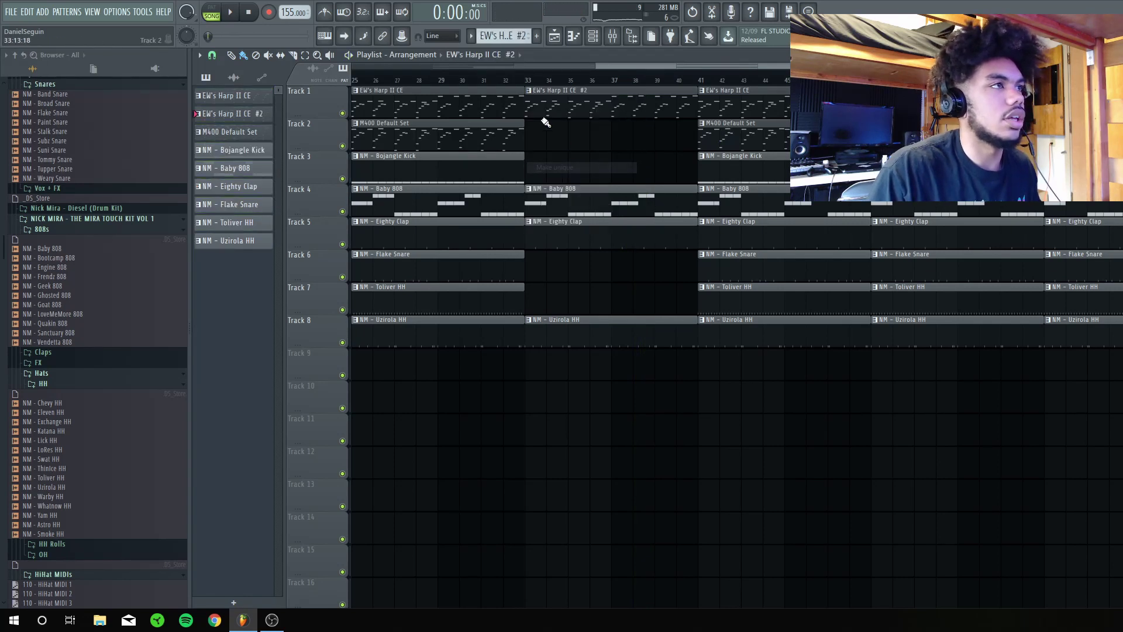
{"action": "left_click", "coordinate": [529, 91]}
{"action": "left_click", "coordinate": [582, 157]}
{"action": "left_click", "coordinate": [678, 181]}
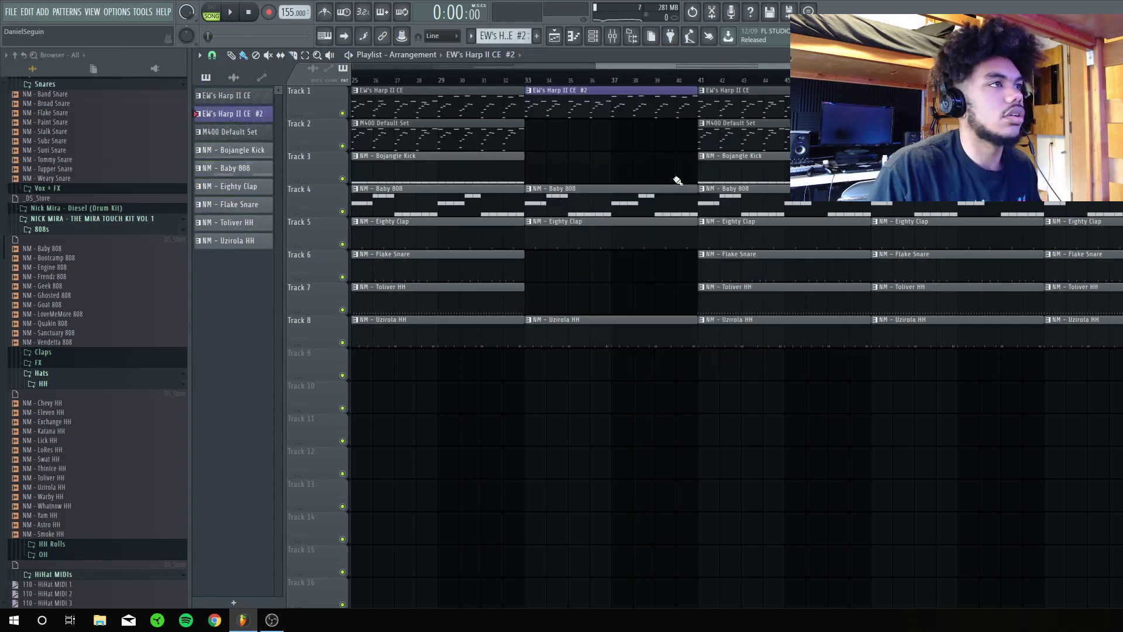
Delete the high melody notes from C6 upward in the EW's Harp II CE #2 pattern
{"action": "double_click", "coordinate": [579, 106]}
{"action": "scroll", "coordinate": [607, 66], "scroll_direction": "down", "scroll_amount": 3}
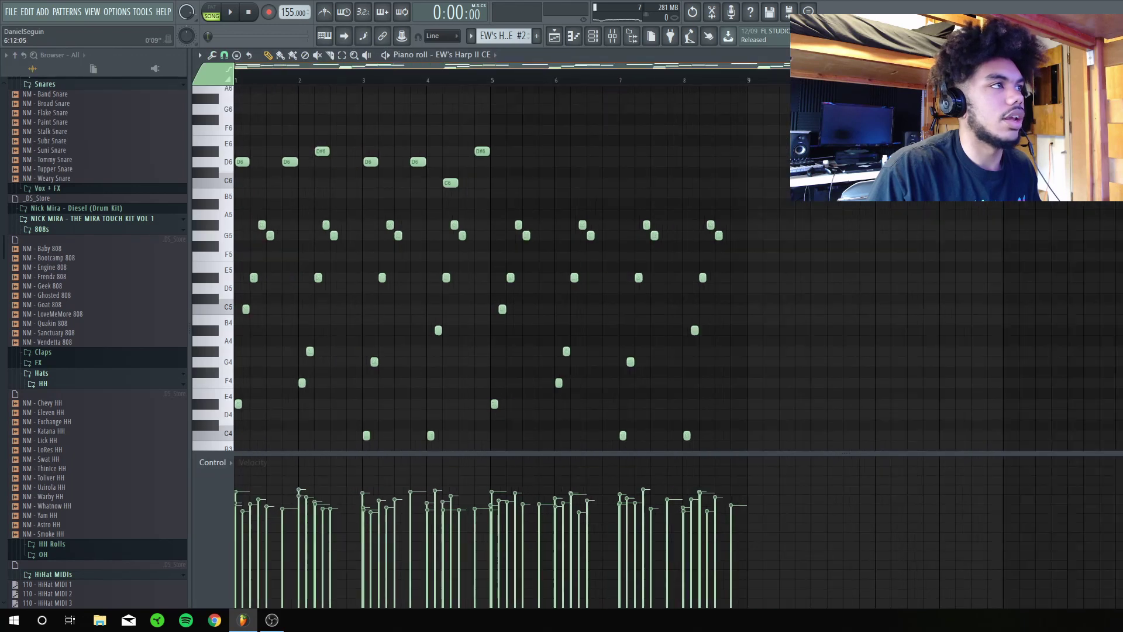
{"action": "scroll", "coordinate": [575, 107], "scroll_direction": "up", "scroll_amount": 3}
{"action": "left_click_drag", "start_coordinate": [720, 250], "coordinate": [257, 58]}
{"action": "key", "text": "Delete"}
{"action": "scroll", "coordinate": [498, 293], "scroll_direction": "down", "scroll_amount": 3}
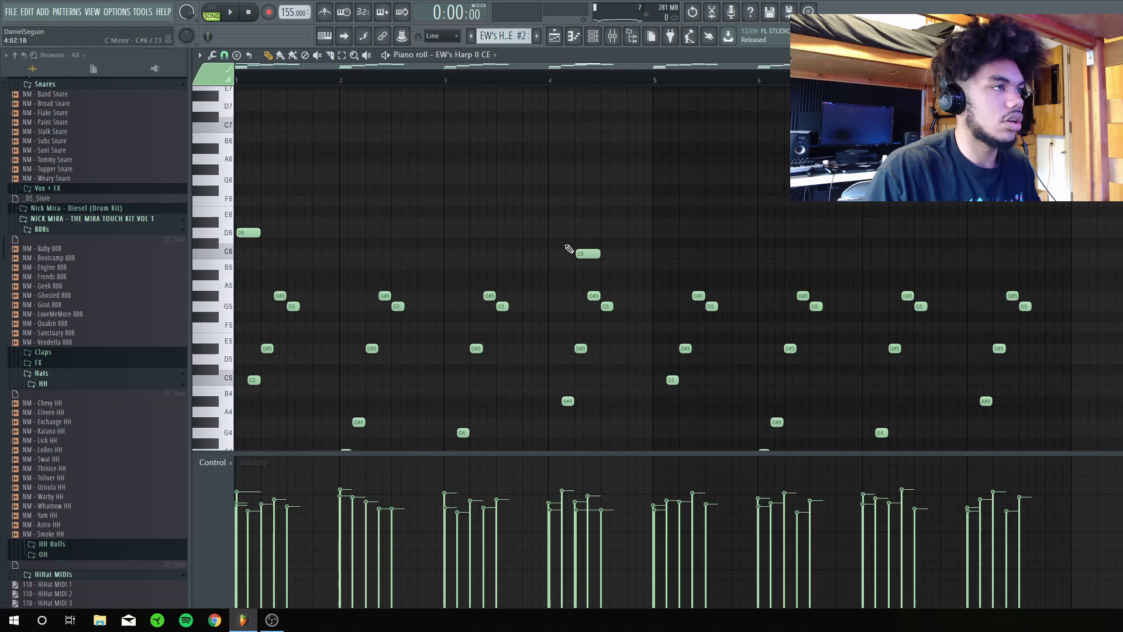
{"action": "left_click_drag", "start_coordinate": [648, 257], "coordinate": [165, 166]}
{"action": "key", "text": "Delete"}
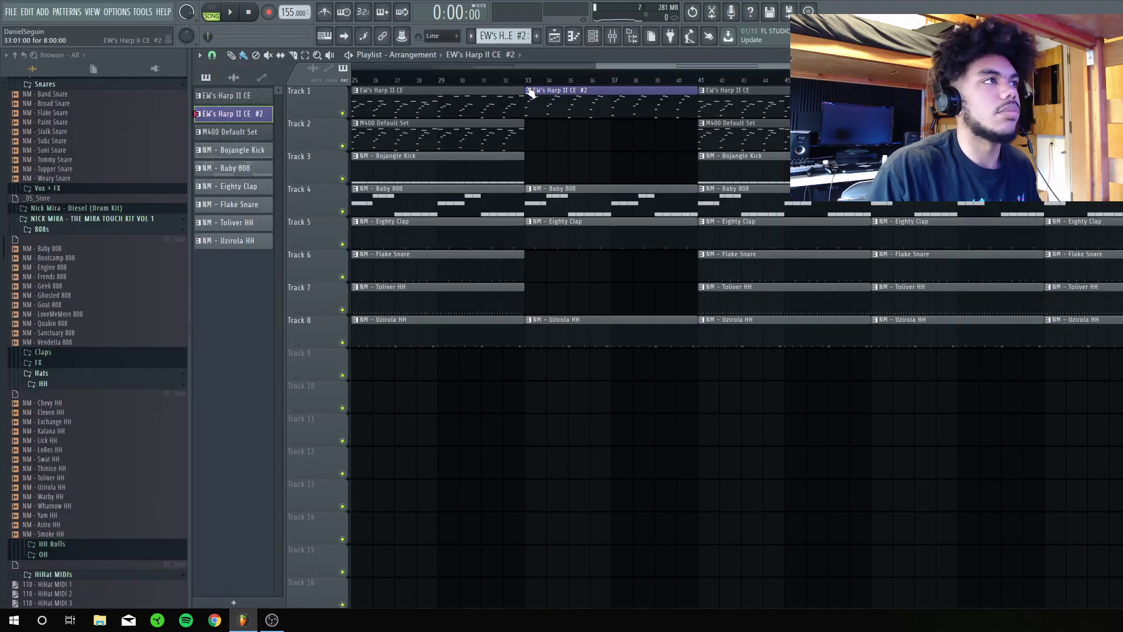
Replace the EW's Harp II CE clip at bar 41 with an EW's Harp II CE #2 clip
{"action": "right_click", "coordinate": [740, 114]}
{"action": "left_click_drag", "start_coordinate": [747, 113], "coordinate": [621, 92]}
{"action": "key", "text": "ctrl+b"}
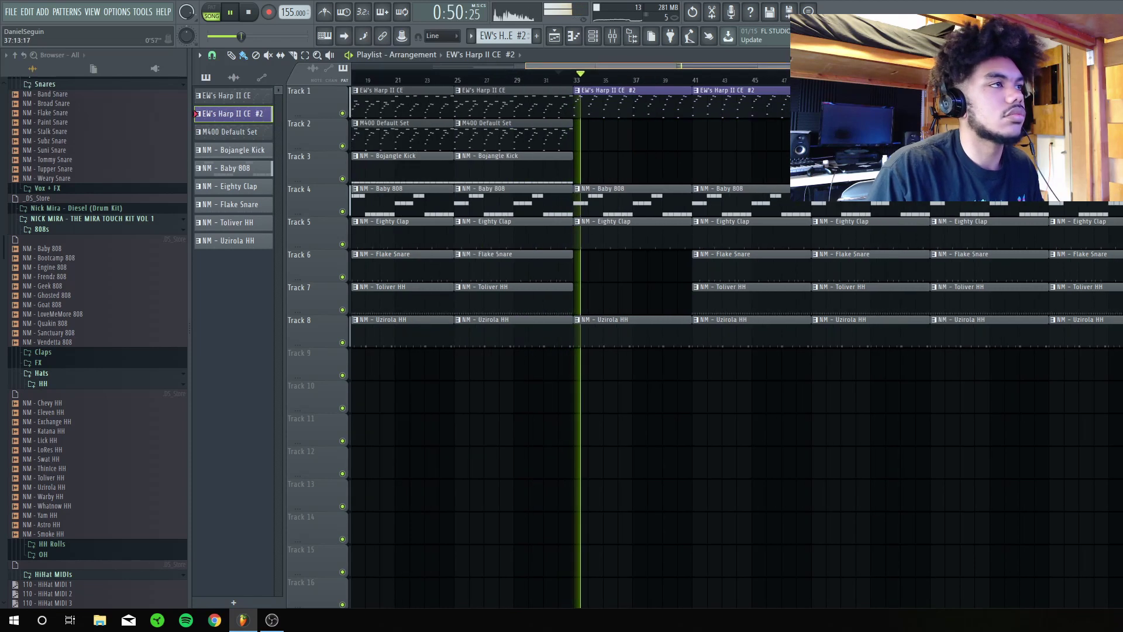
Remove the Toliver HH clip from bars 41–48 on Track 7, comparing the section with and without it
{"action": "left_click_drag", "start_coordinate": [644, 66], "coordinate": [645, 66]}
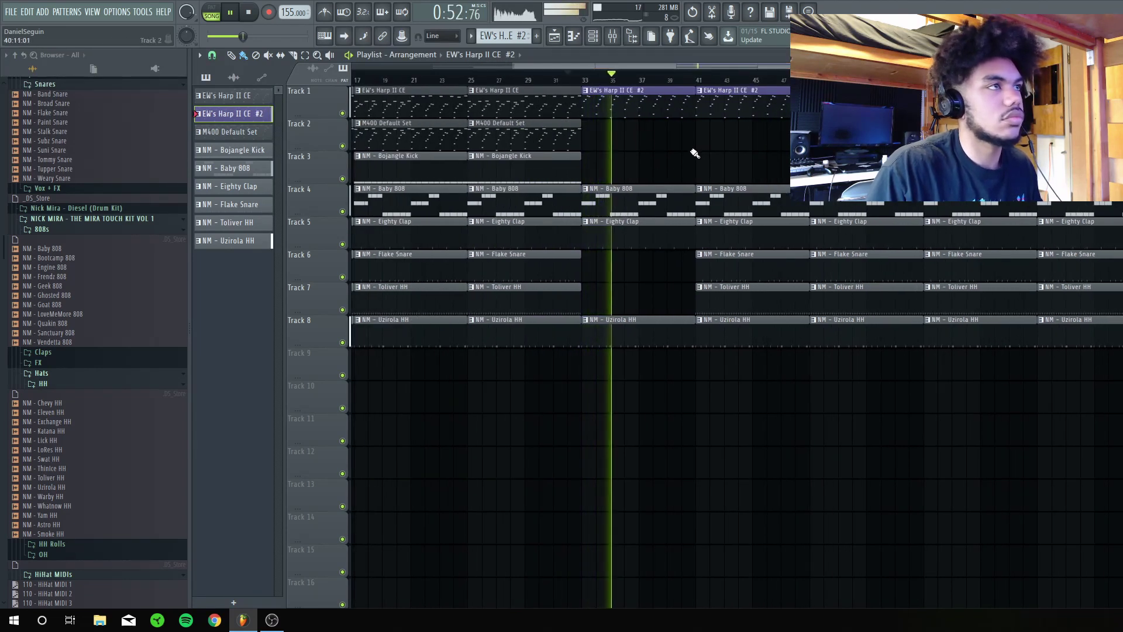
{"action": "right_click", "coordinate": [729, 304]}
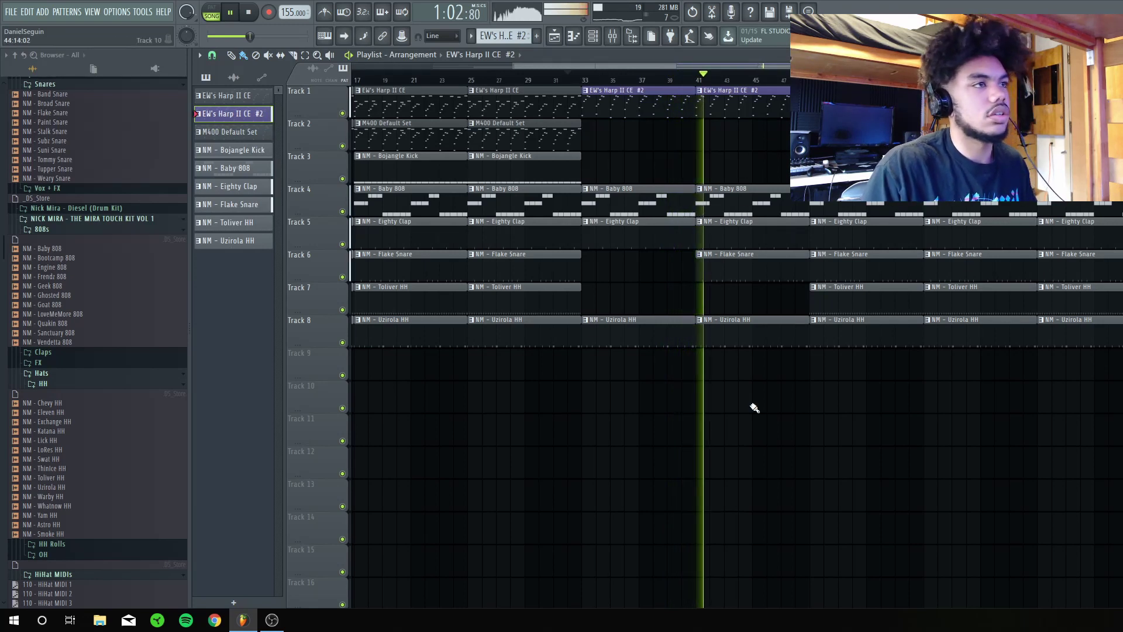
{"action": "left_click", "coordinate": [852, 293]}
{"action": "left_click", "coordinate": [704, 307]}
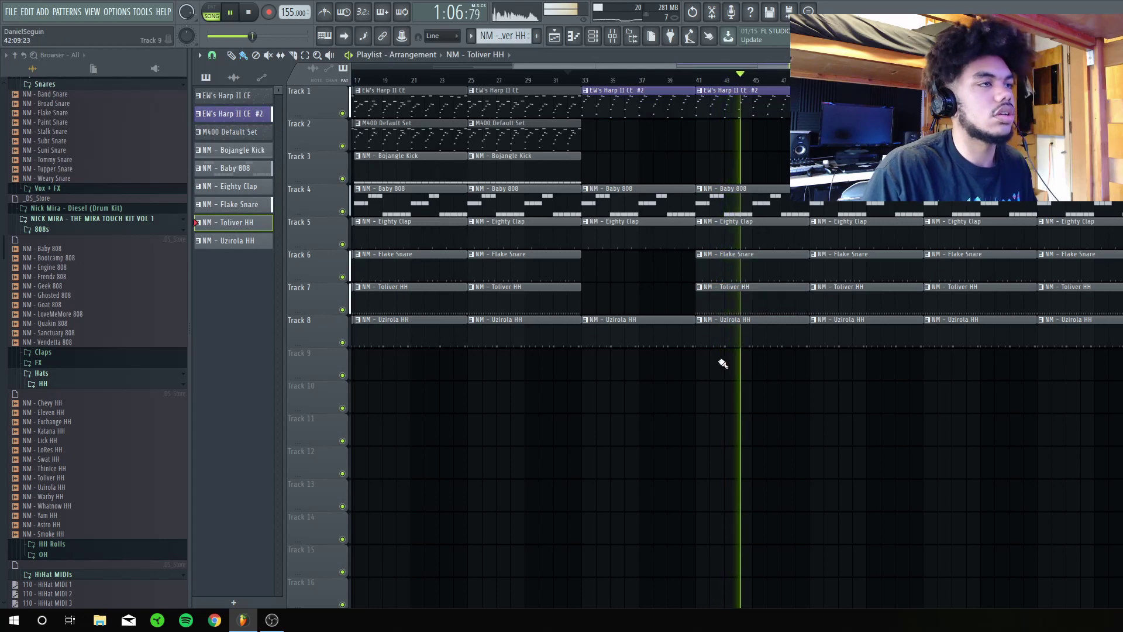
{"action": "right_click", "coordinate": [762, 295]}
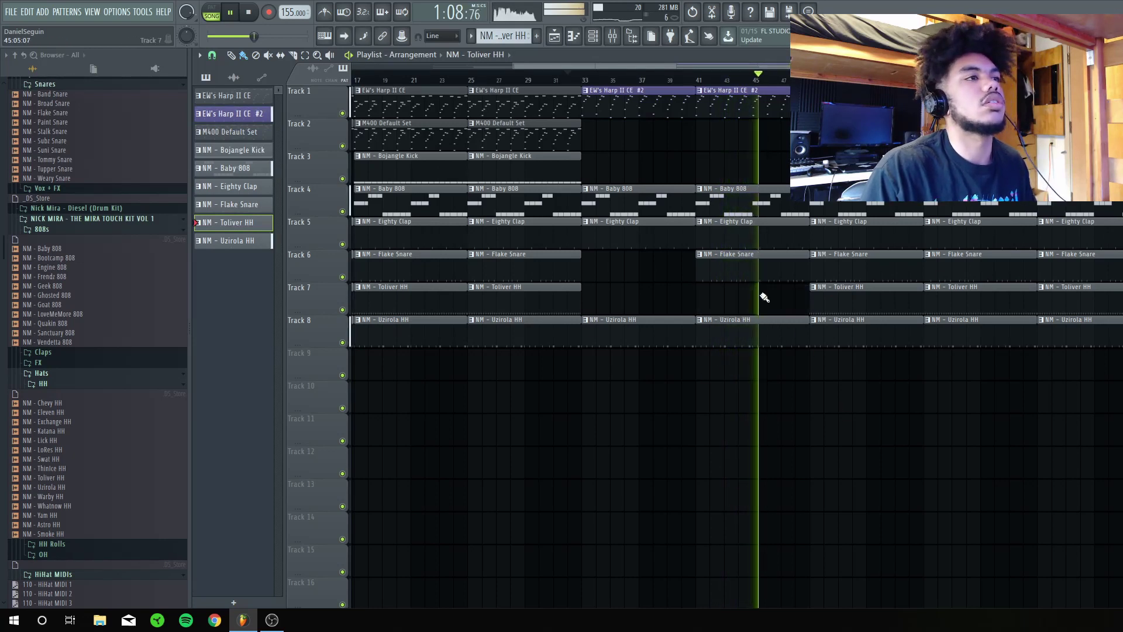
Shorten the clap, snare and both hi-hat clips at bar 57 to five bars, leaving a drum gap before bar 65
{"action": "left_click_drag", "start_coordinate": [808, 66], "coordinate": [845, 66]}
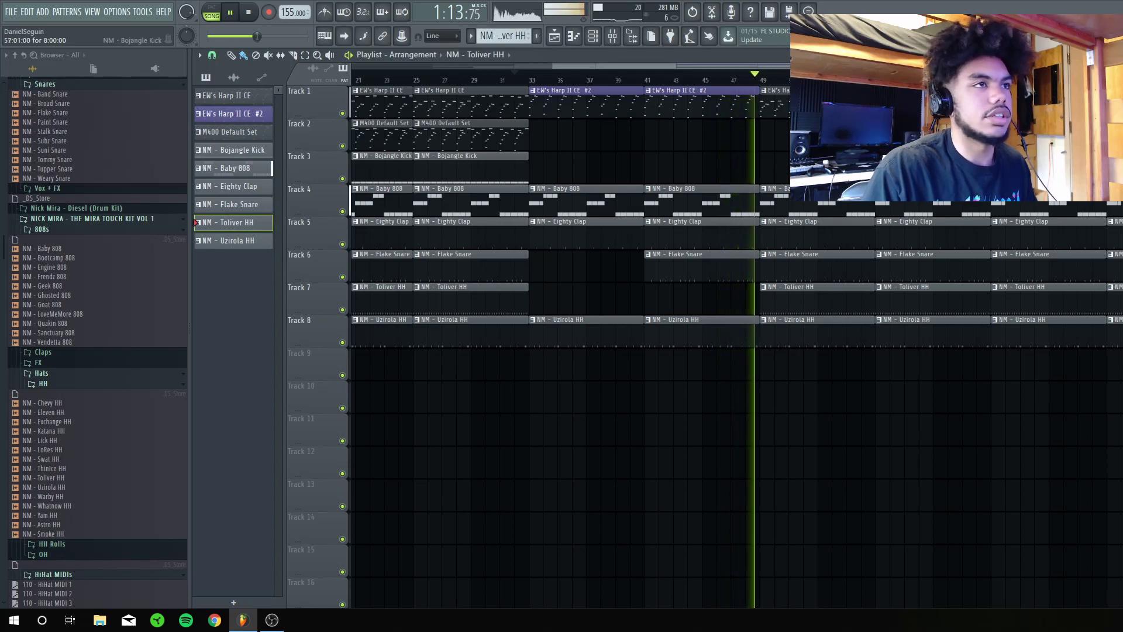
{"action": "left_click_drag", "start_coordinate": [813, 66], "coordinate": [848, 67]}
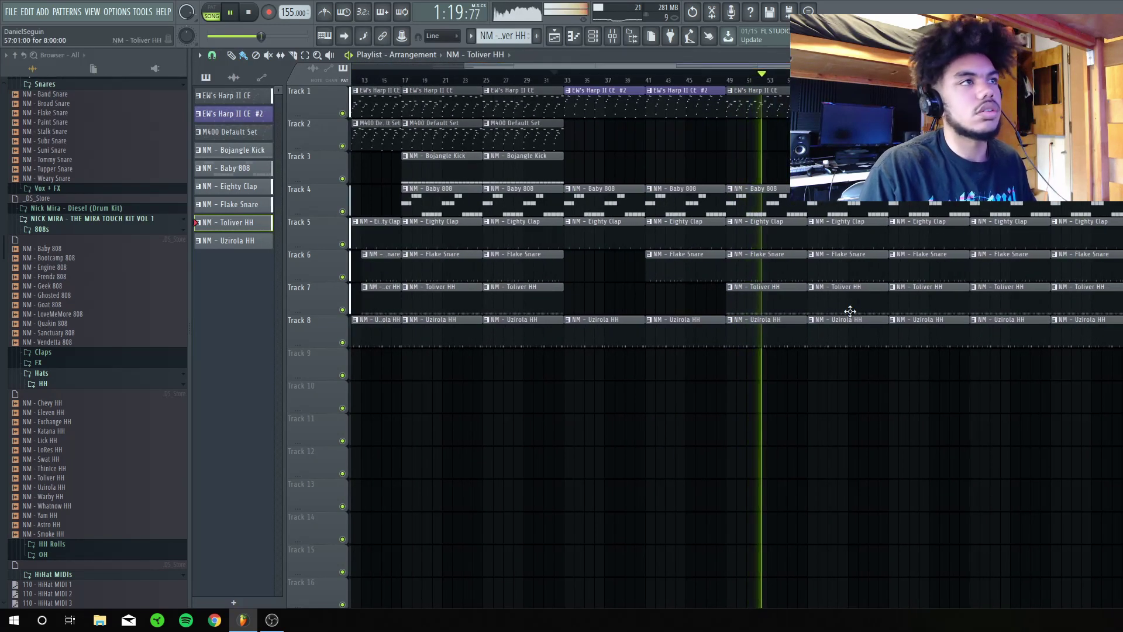
{"action": "left_click_drag", "start_coordinate": [846, 387], "coordinate": [879, 235]}
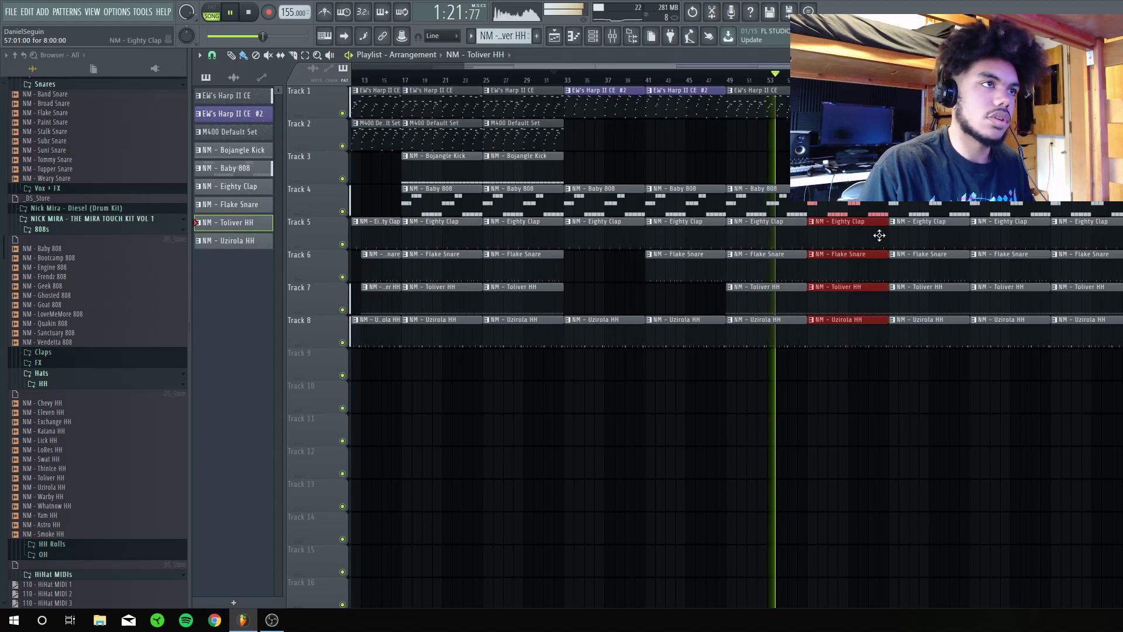
{"action": "left_click_drag", "start_coordinate": [853, 390], "coordinate": [860, 249]}
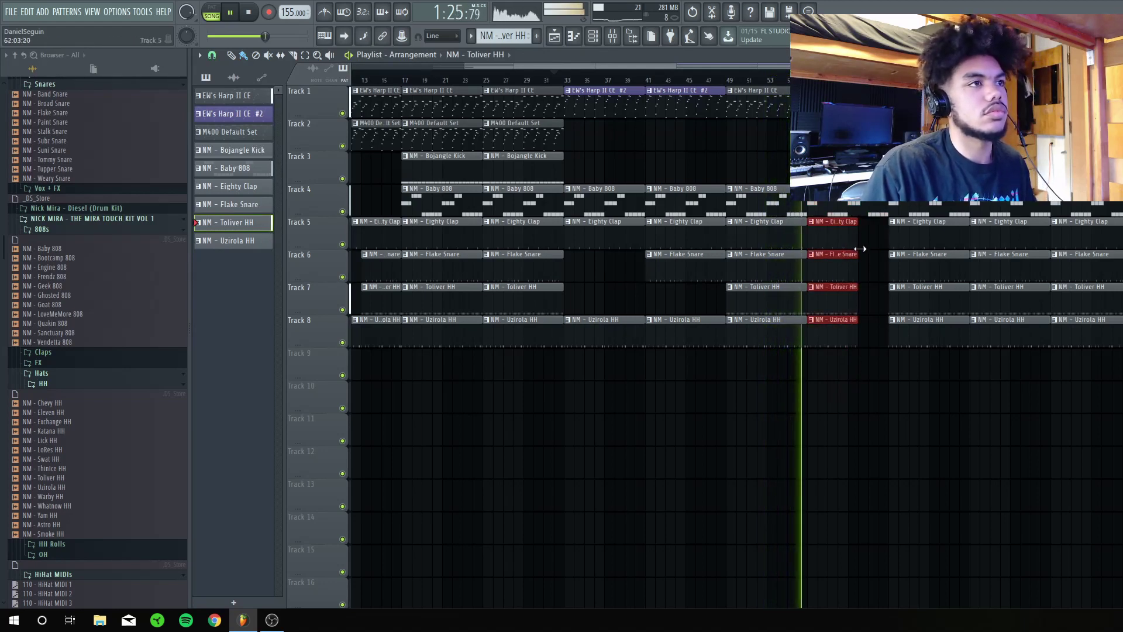
{"action": "left_click", "coordinate": [799, 446], "text": "ctrl"}
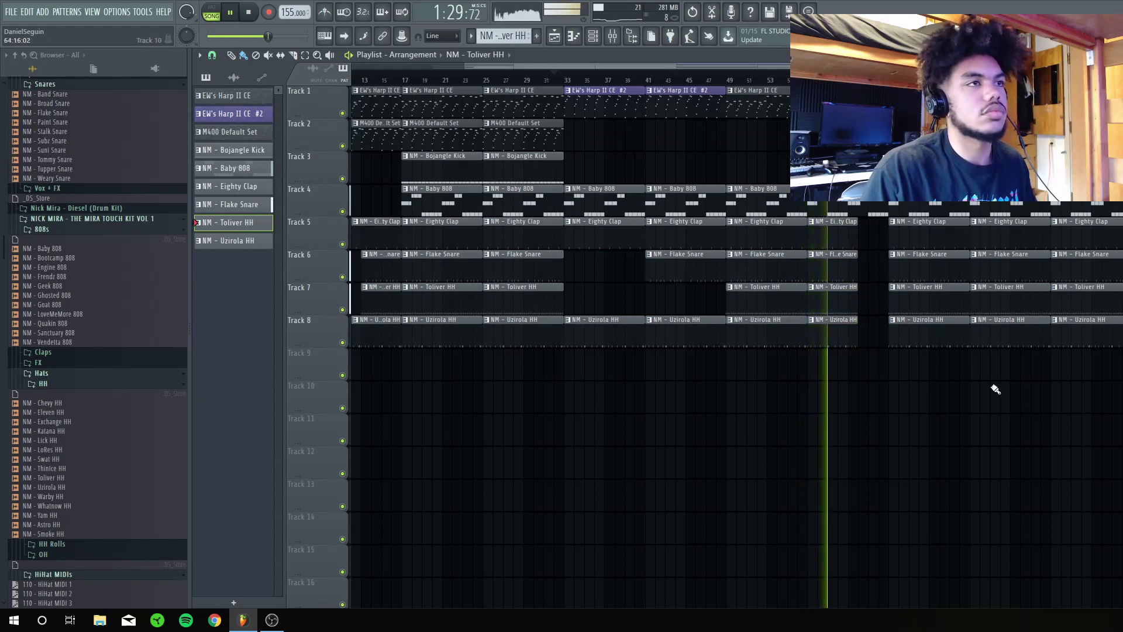
Clear the old clips from bar 81 onward and duplicate the bars 33–80 arrangement into bars 81–128
{"action": "right_click", "coordinate": [1095, 207]}
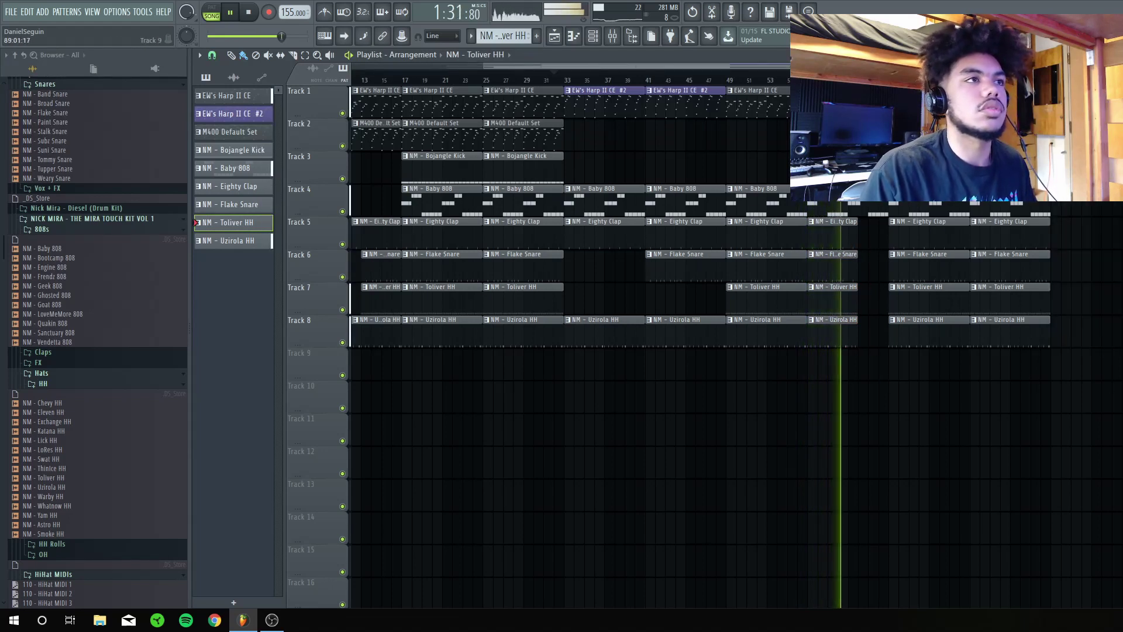
{"action": "scroll", "coordinate": [1033, 351], "scroll_direction": "down", "scroll_amount": 3}
{"action": "left_click_drag", "start_coordinate": [1019, 413], "coordinate": [603, 97]}
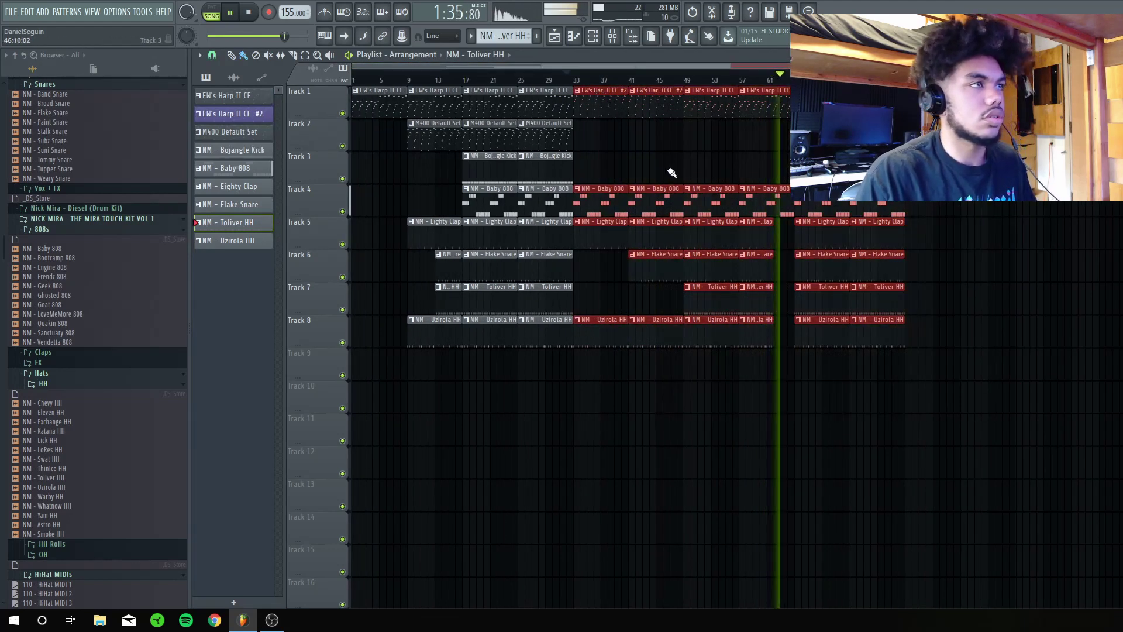
{"action": "key", "text": "ctrl+b"}
{"action": "key", "text": "ctrl+d"}
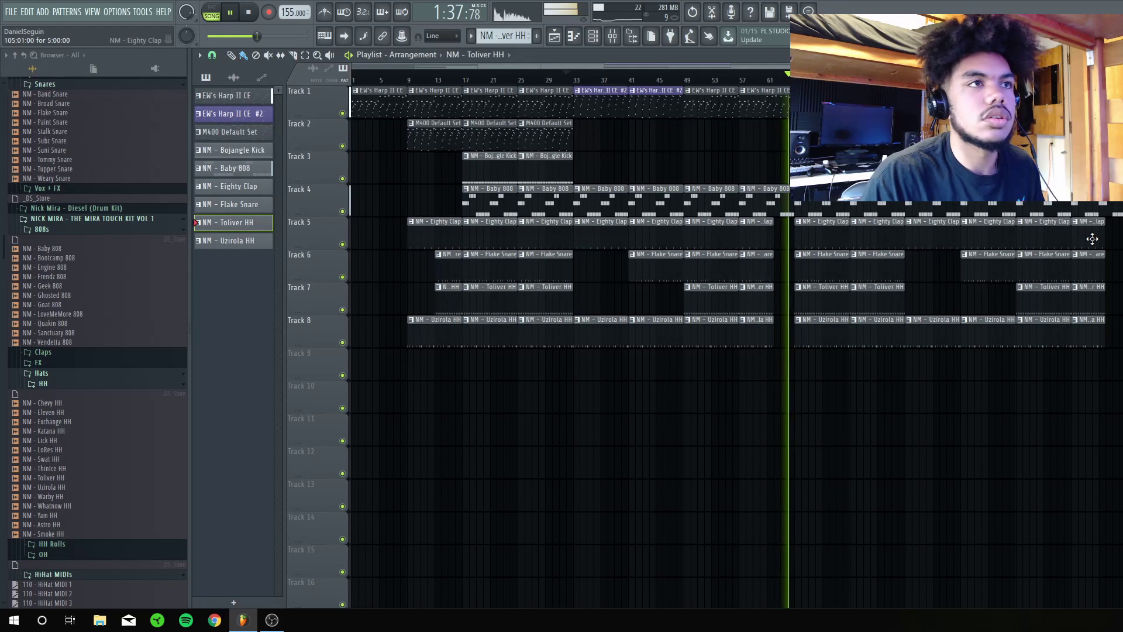
Remove the drum and Baby 808 clips from bars 105–112 and place an M400 Default Set clip there on Track 2
{"action": "right_click", "coordinate": [1091, 237]}
{"action": "right_click", "coordinate": [1108, 209]}
{"action": "left_click", "coordinate": [1119, 137]}
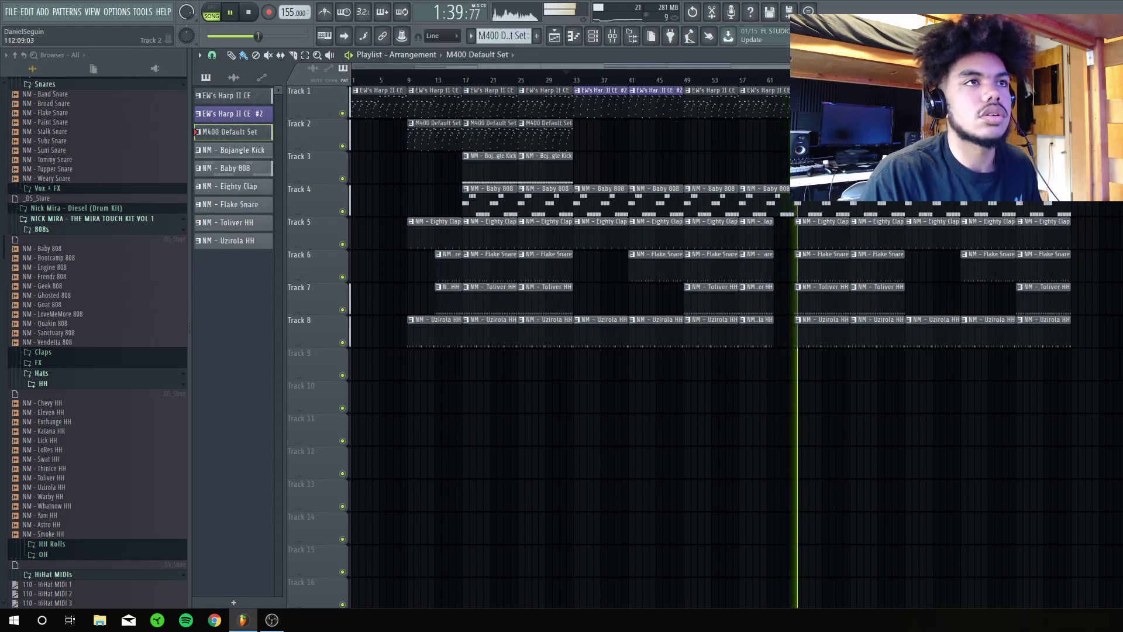
Play the arrangement from about bar 104 to check the transition into the stripped-down section at bar 105
{"action": "left_click", "coordinate": [1065, 80]}
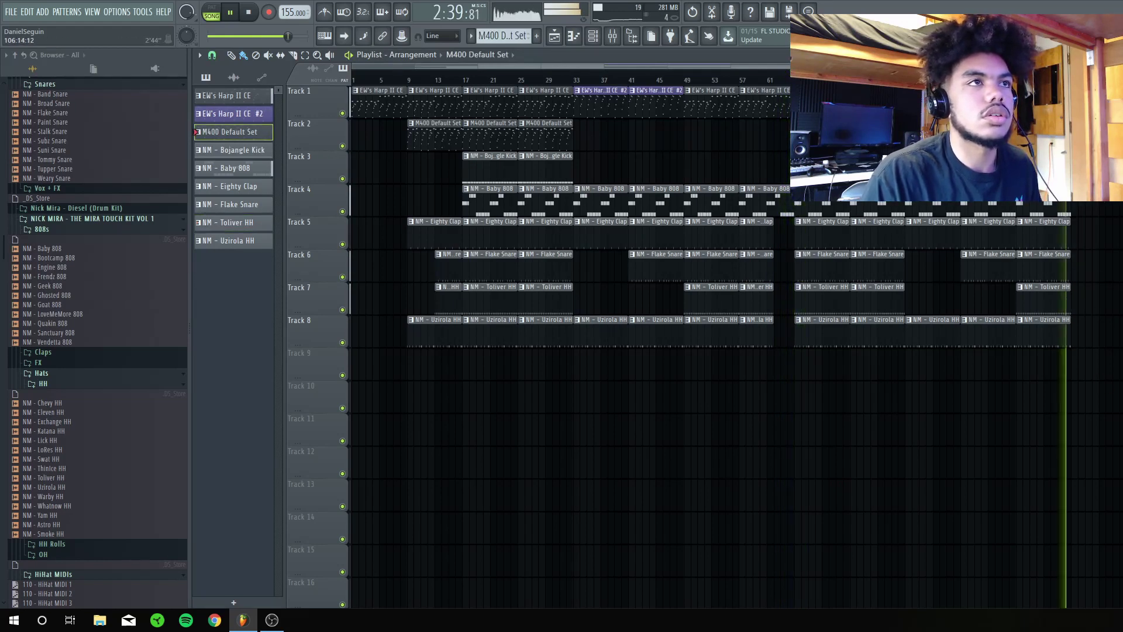
{"action": "scroll", "coordinate": [1085, 80], "scroll_direction": "down", "scroll_amount": 1}
{"action": "scroll", "coordinate": [1085, 80], "scroll_direction": "up", "scroll_amount": 2}
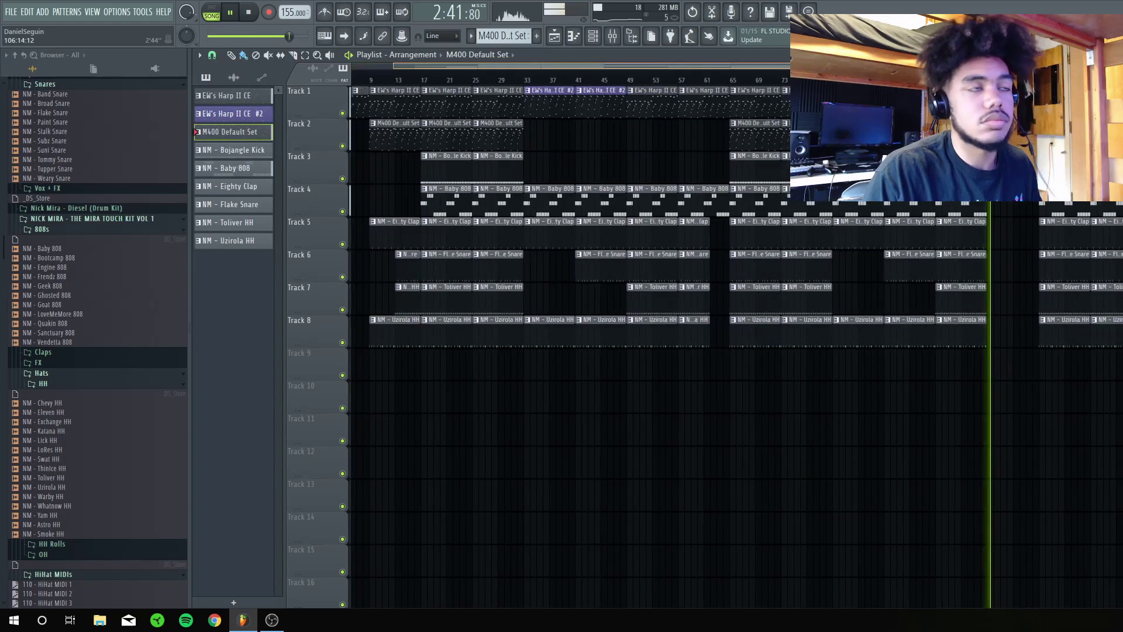
{"action": "scroll", "coordinate": [1064, 80], "scroll_direction": "up", "scroll_amount": 4}
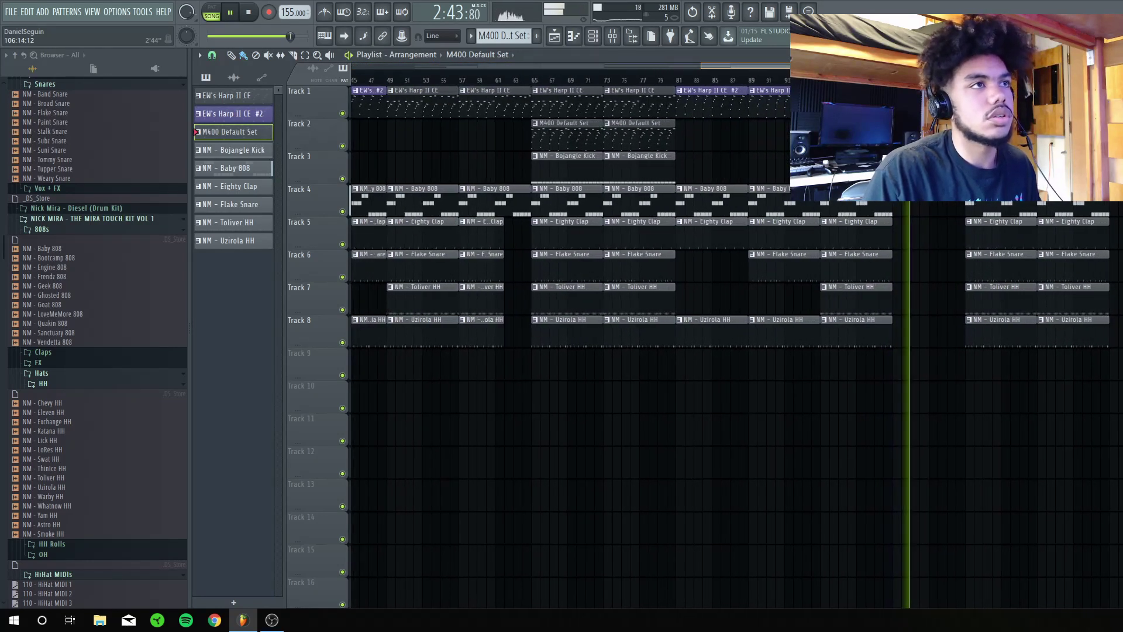
Replace the opening EW's Harp II CE clip at bar 1 with an EW's Harp II CE #2 clip
{"action": "scroll", "coordinate": [1063, 79], "scroll_direction": "down", "scroll_amount": 1}
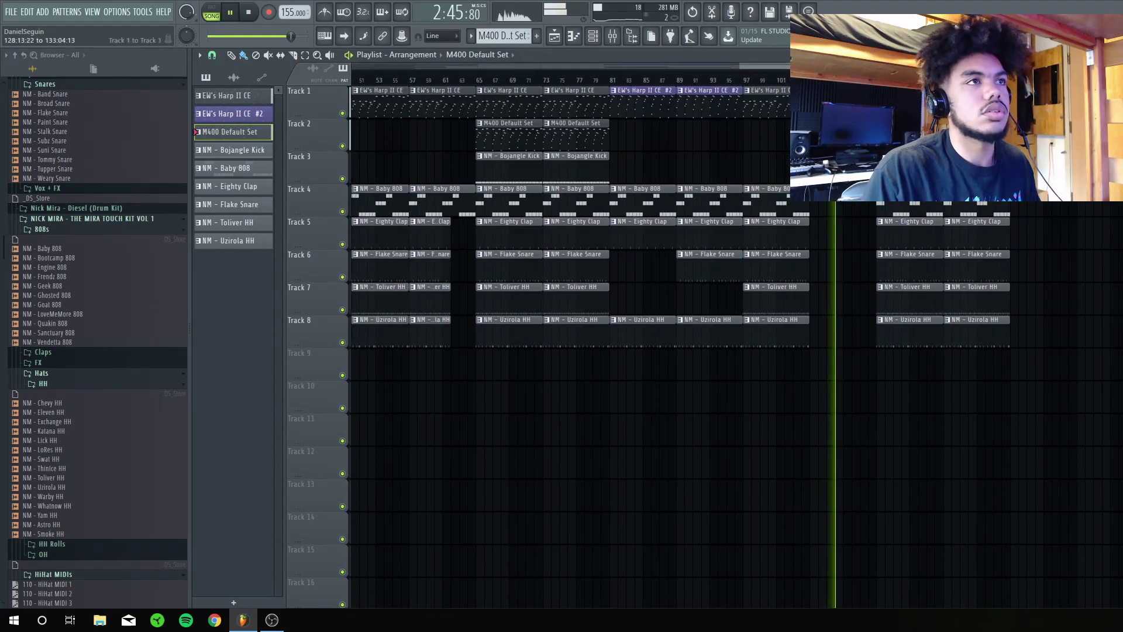
{"action": "left_click", "coordinate": [907, 107]}
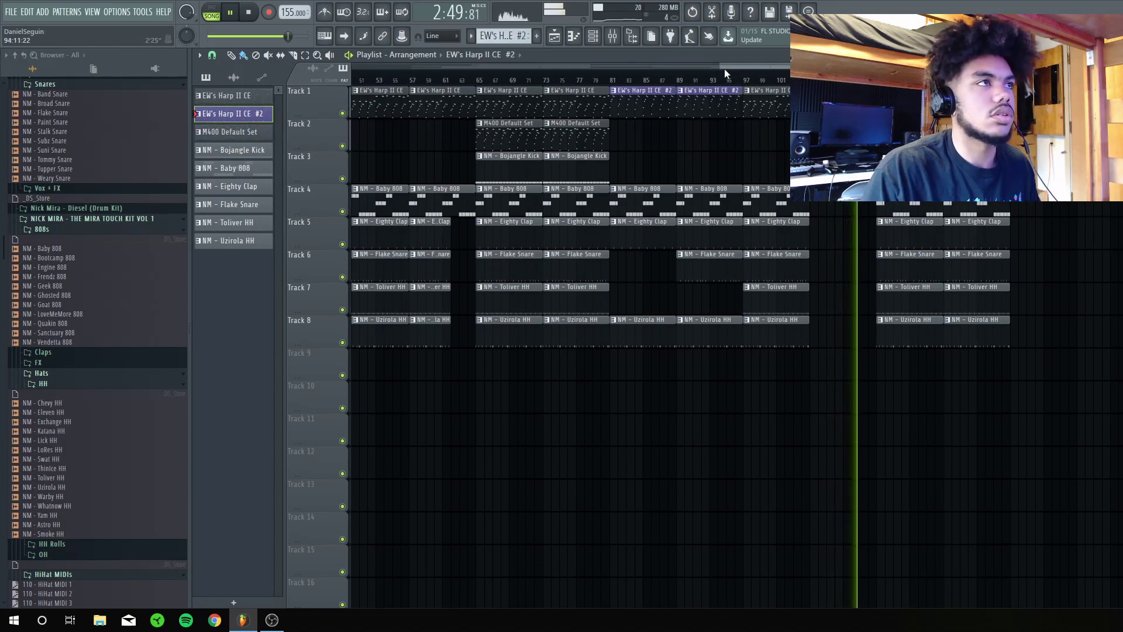
{"action": "left_click_drag", "start_coordinate": [724, 68], "coordinate": [369, 70]}
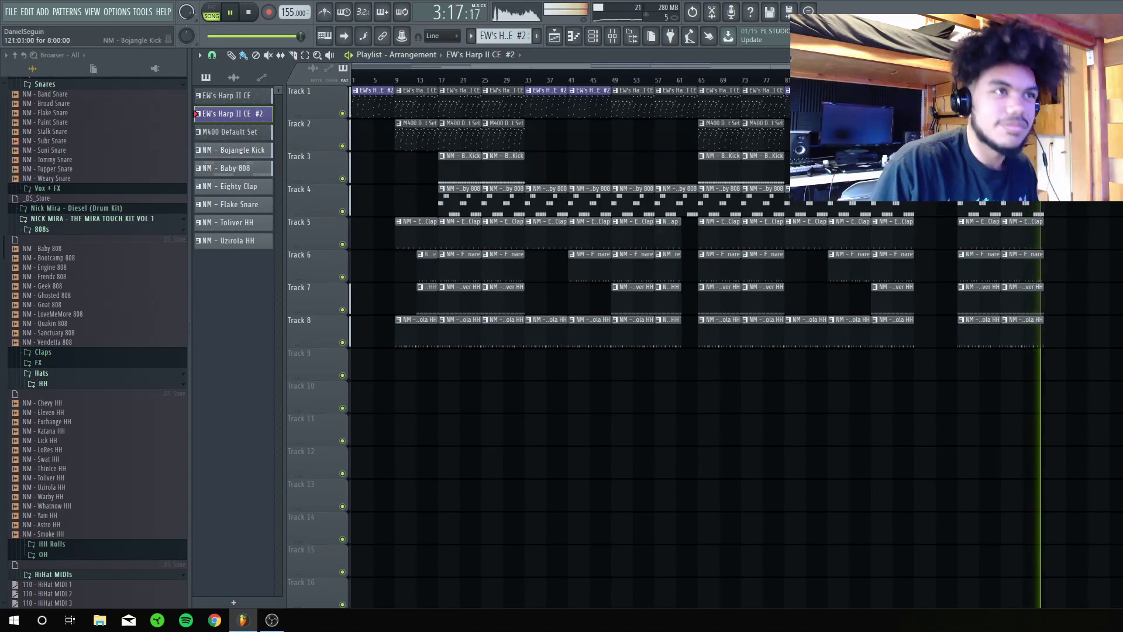
Review the final section from bar 105 to the end of the arrangement and stop playback
{"action": "scroll", "coordinate": [1086, 140], "scroll_direction": "up", "scroll_amount": 5}
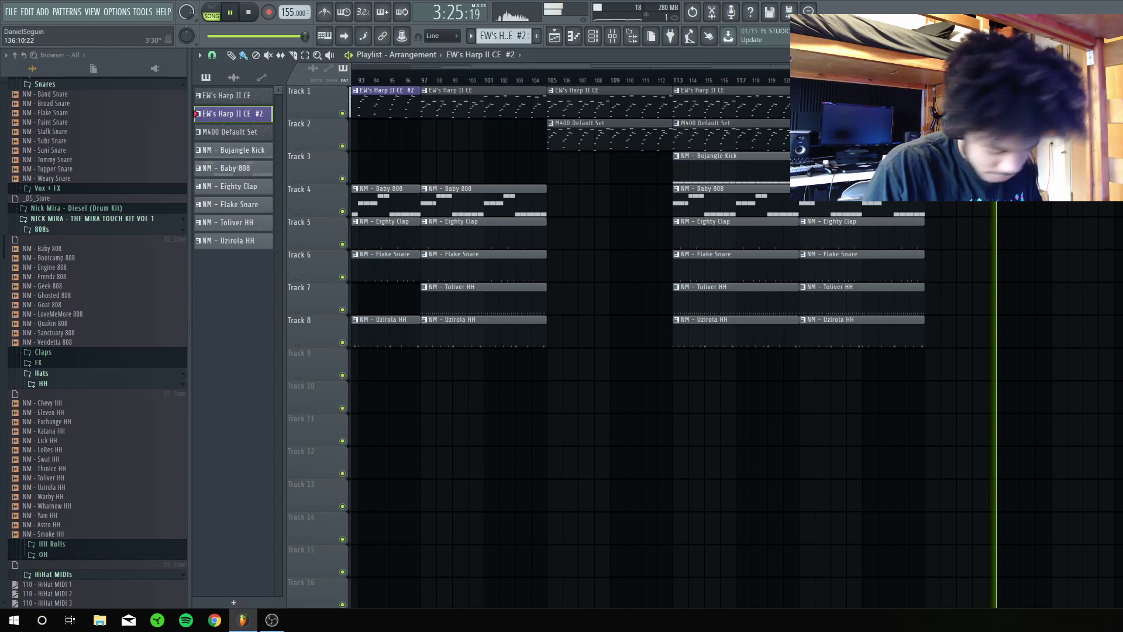
{"action": "scroll", "coordinate": [1087, 141], "scroll_direction": "down", "scroll_amount": 3}
{"action": "scroll", "coordinate": [1086, 140], "scroll_direction": "up", "scroll_amount": 1}
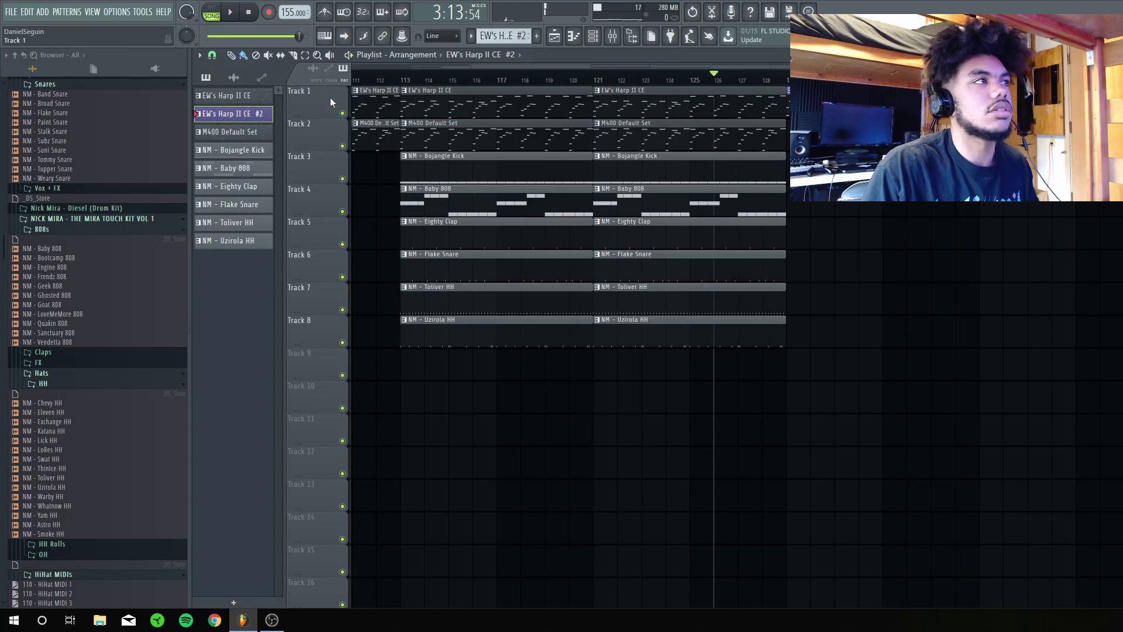
{"action": "key", "text": "space"}
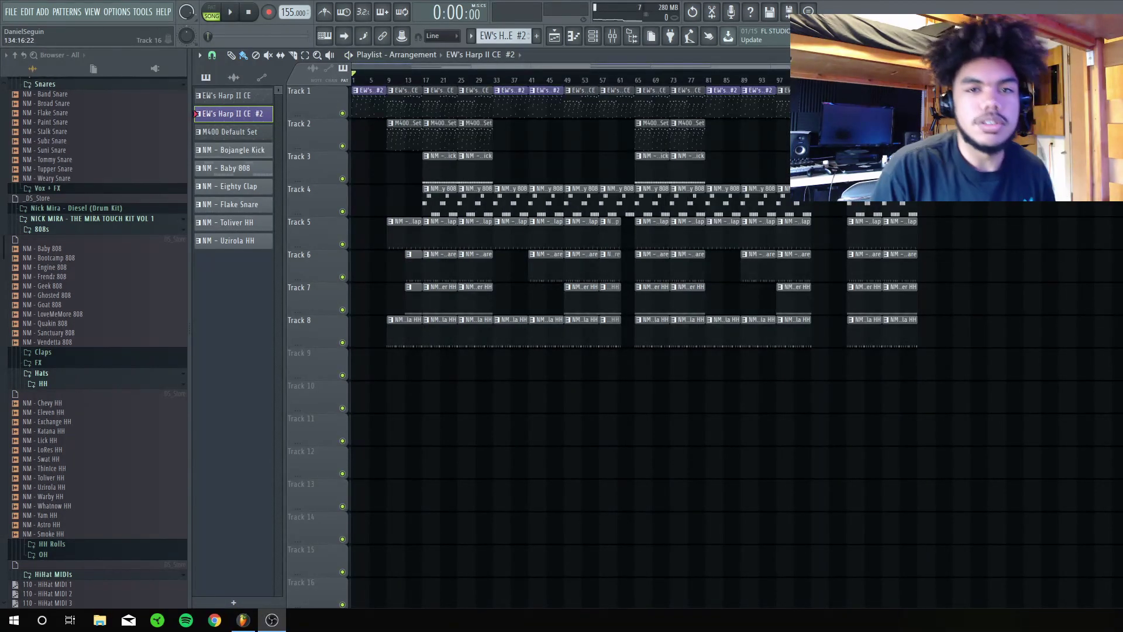